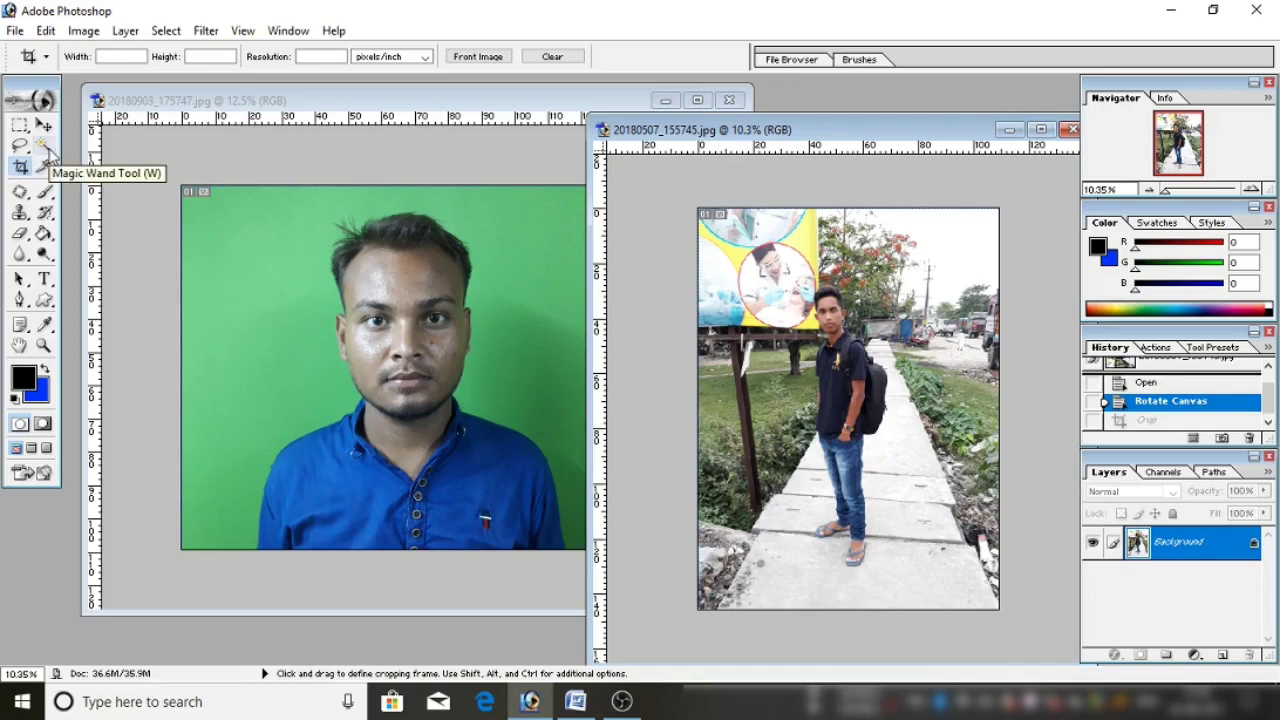
Select the Crop tool in the toolbox, passing through the Magic Wand first
{"action": "left_click", "coordinate": [45, 147]}
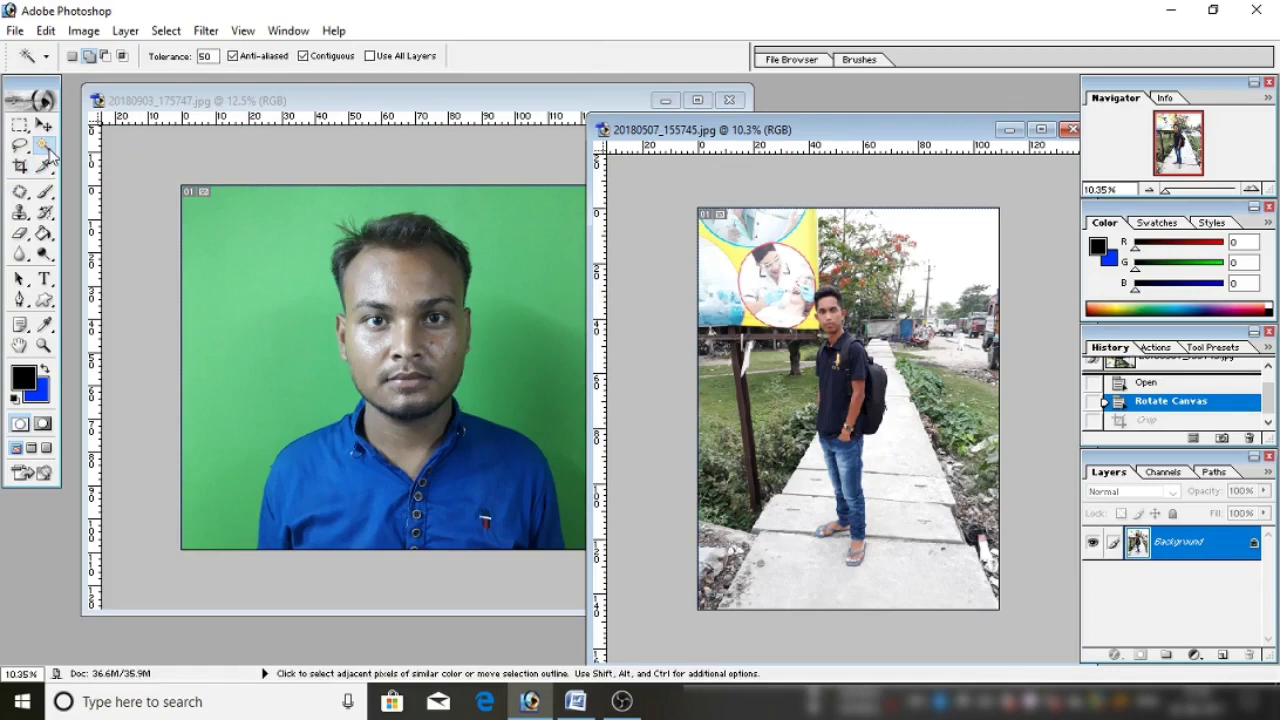
{"action": "left_click", "coordinate": [24, 168]}
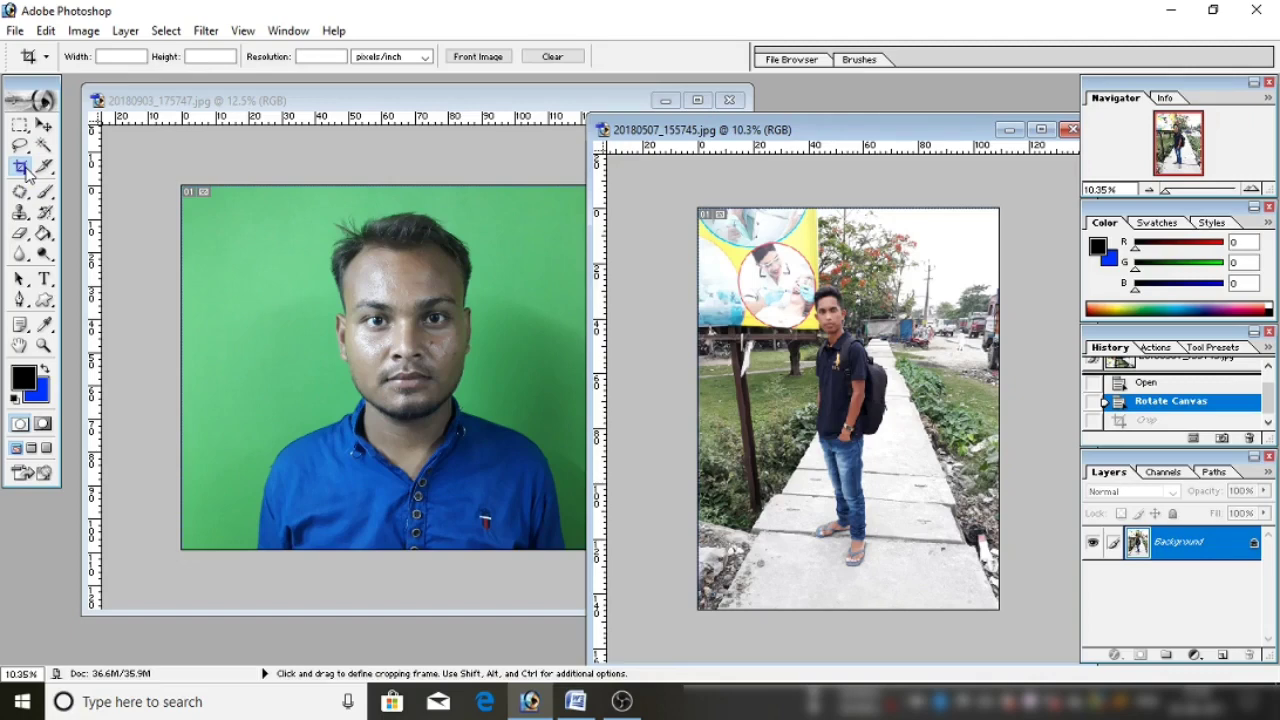
Crop the green-background portrait to a taller face-and-shoulders frame and commit it
{"action": "left_click", "coordinate": [418, 138]}
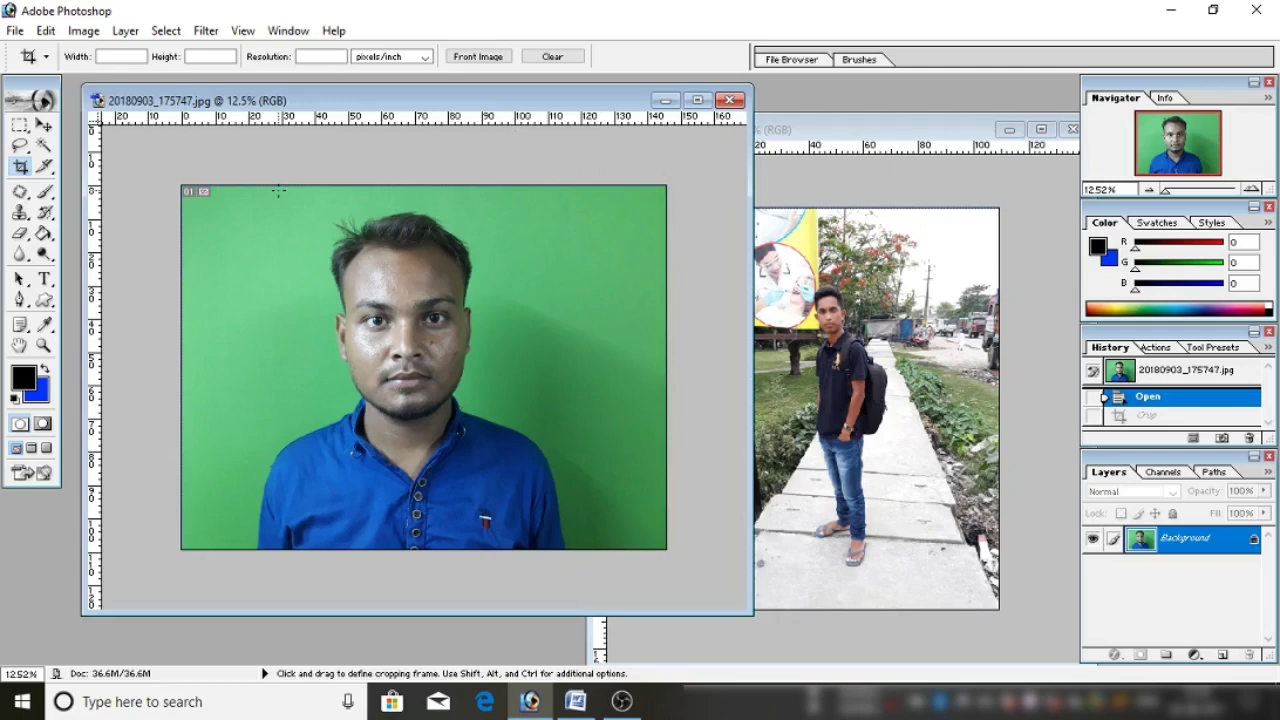
{"action": "left_click_drag", "start_coordinate": [278, 190], "coordinate": [540, 460]}
{"action": "left_click_drag", "start_coordinate": [540, 460], "coordinate": [548, 500]}
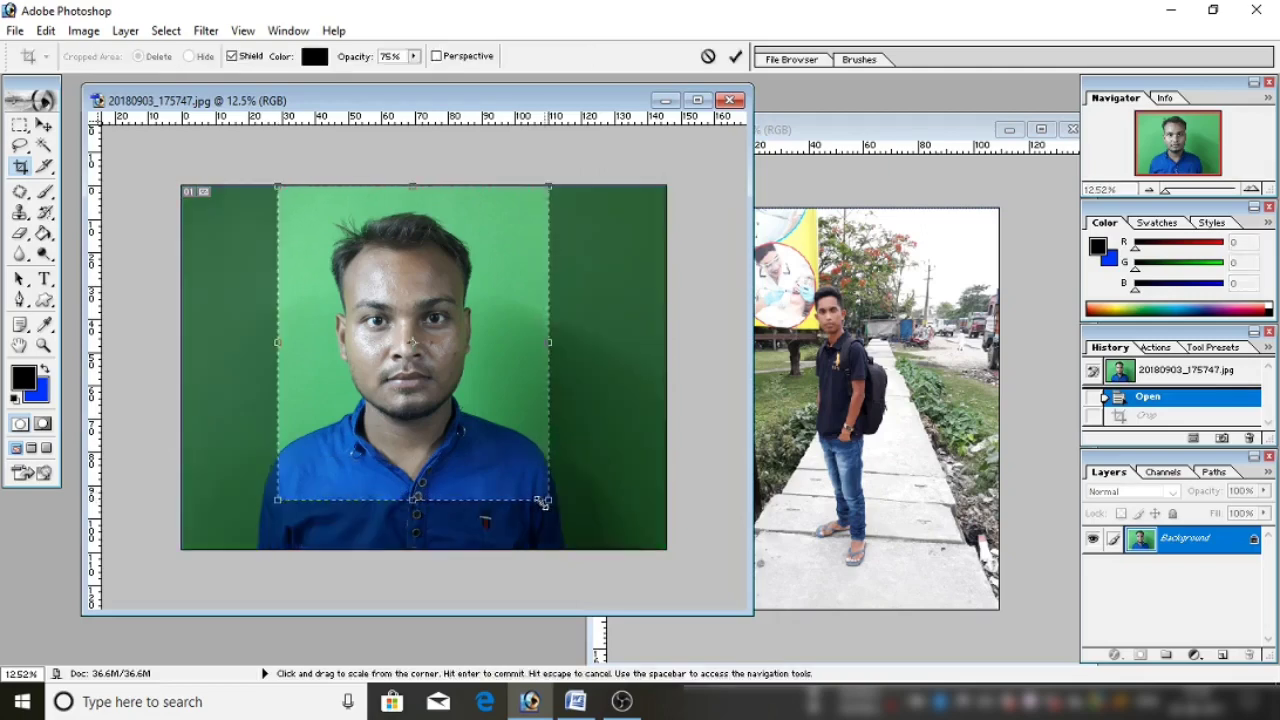
{"action": "left_click_drag", "start_coordinate": [277, 499], "coordinate": [271, 512]}
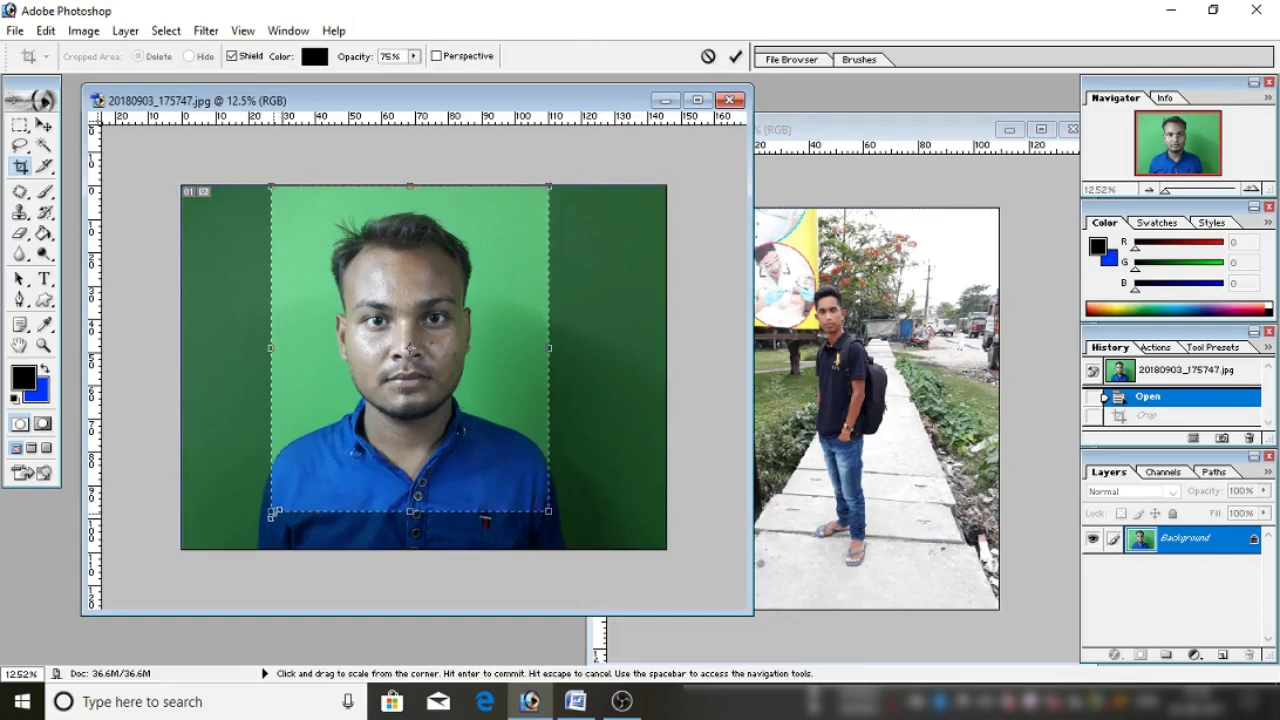
{"action": "left_click", "coordinate": [737, 57]}
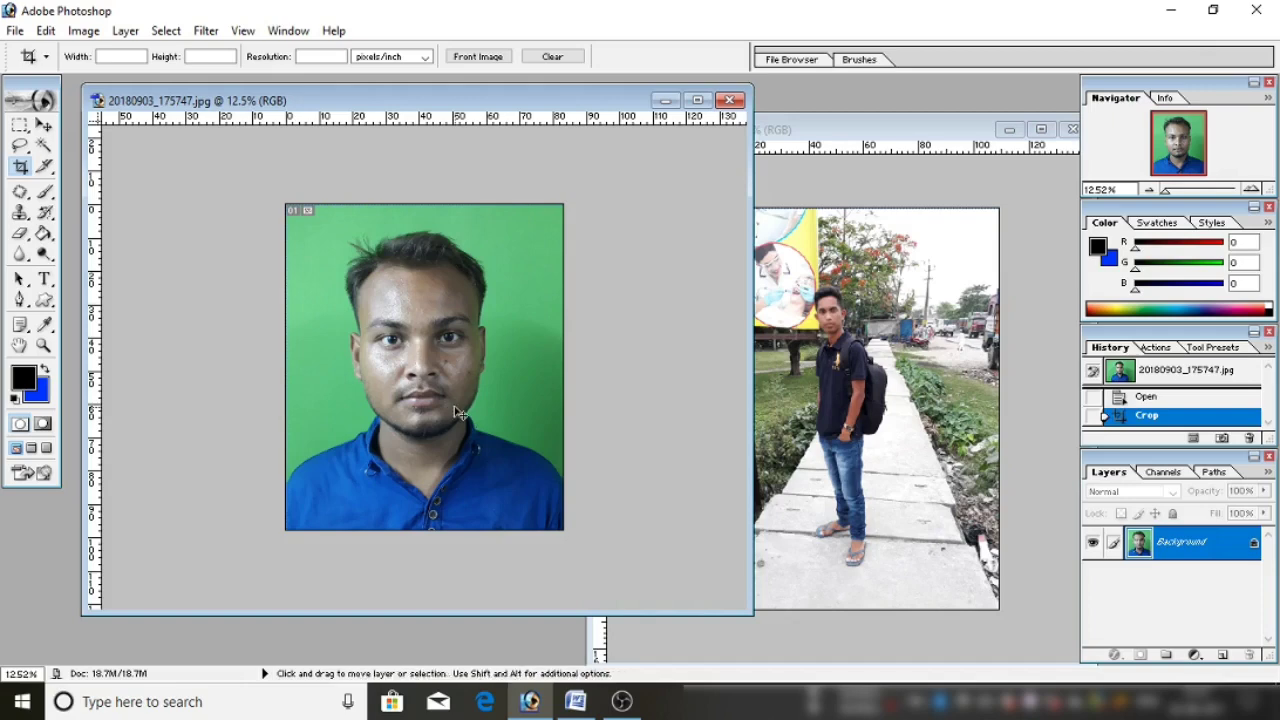
Undo the portrait crop and inspect the crop width, height and resolution fields
{"action": "key", "text": "ctrl"}
{"action": "key", "text": "ctrl+z"}
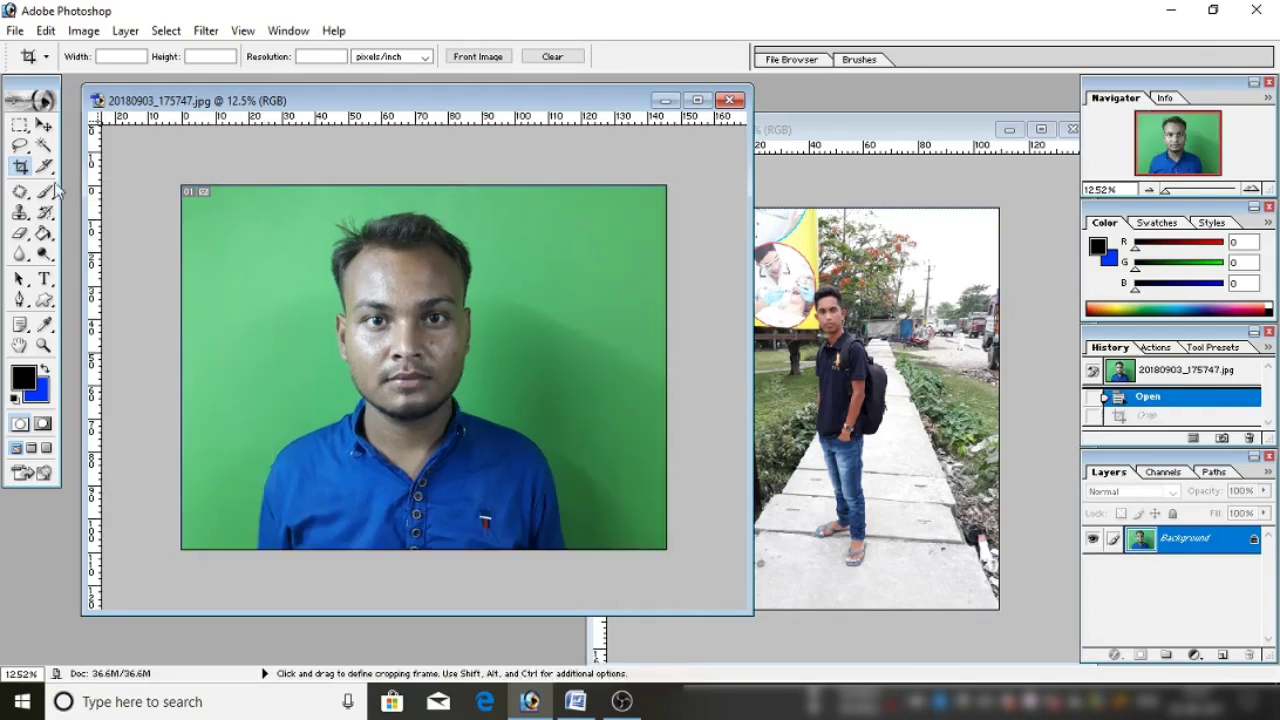
{"action": "left_click", "coordinate": [117, 57]}
{"action": "left_click", "coordinate": [200, 56]}
{"action": "left_click", "coordinate": [315, 56]}
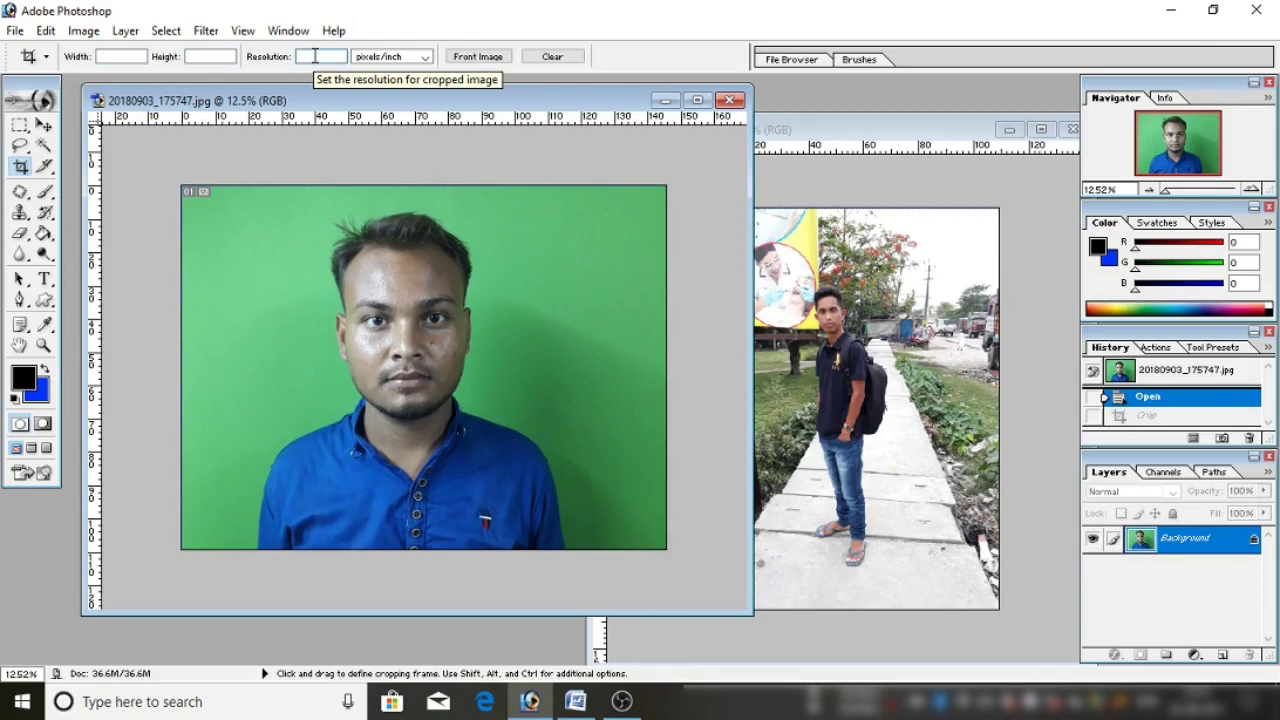
{"action": "left_click", "coordinate": [103, 56]}
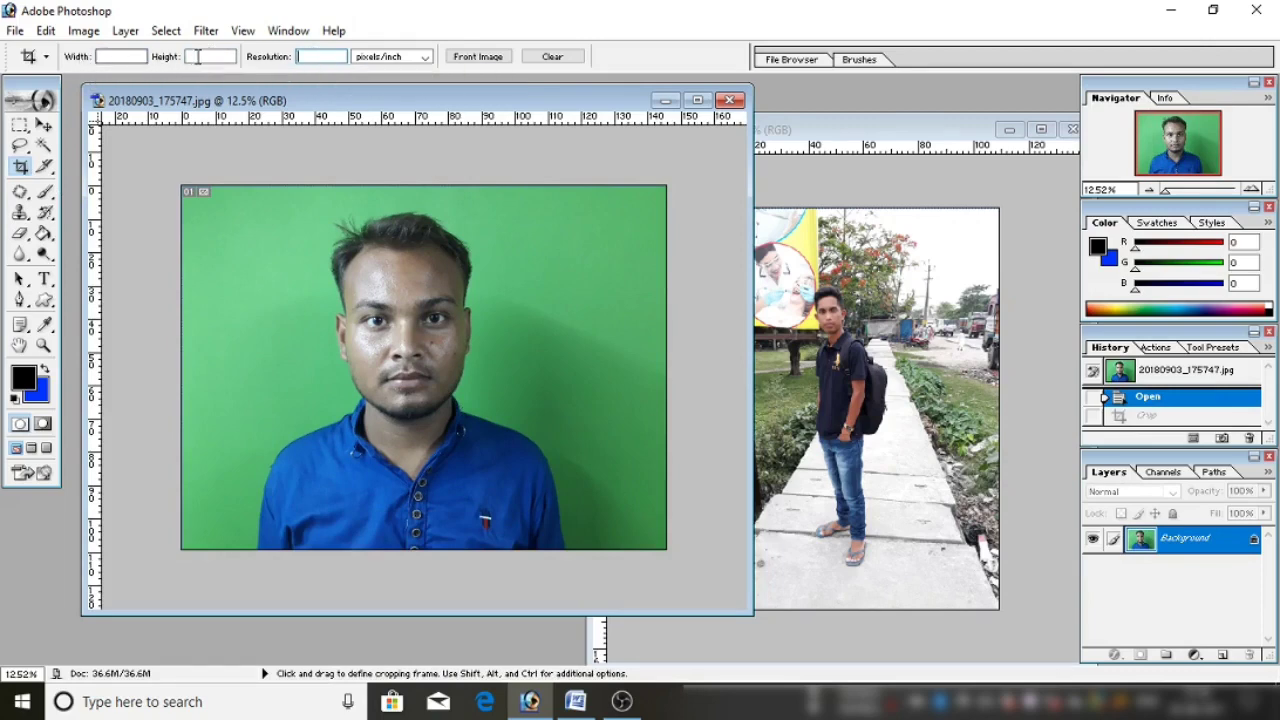
{"action": "left_click", "coordinate": [200, 57]}
{"action": "left_click", "coordinate": [318, 57]}
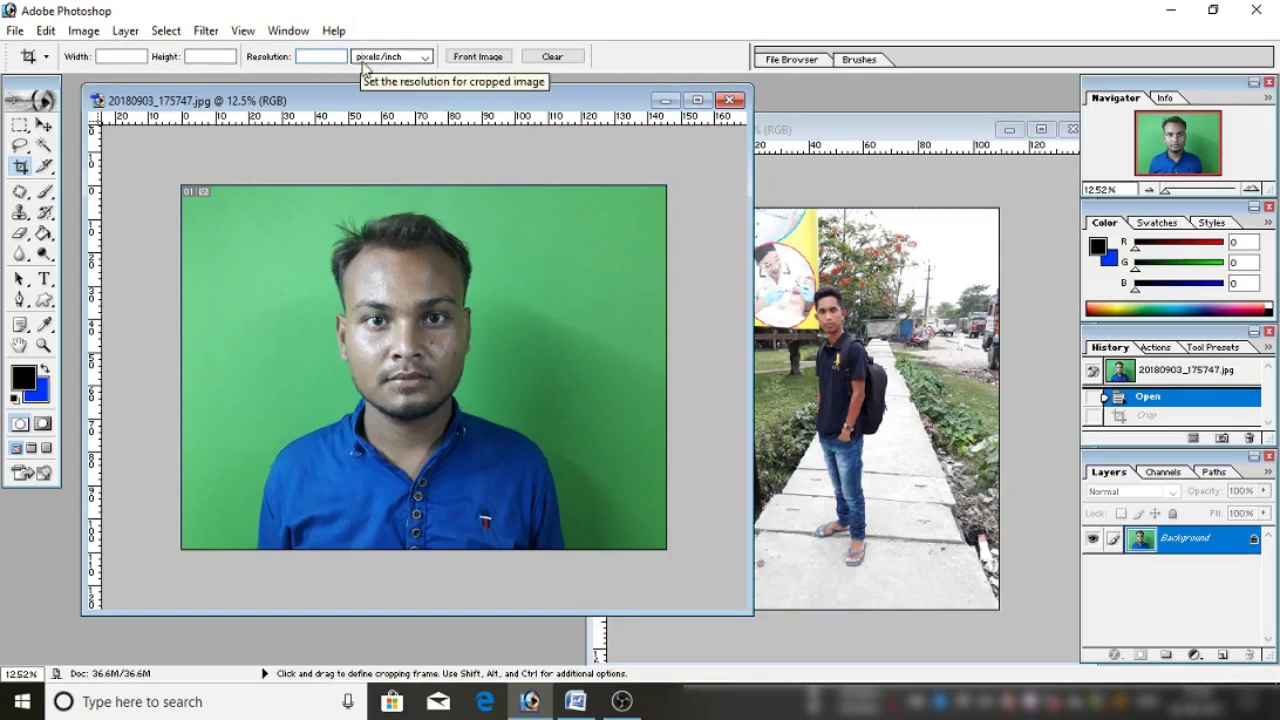
Keep pixels/inch and fill the crop size from the portrait: 145.627 × 109.22 cm at 72
{"action": "left_click", "coordinate": [419, 59]}
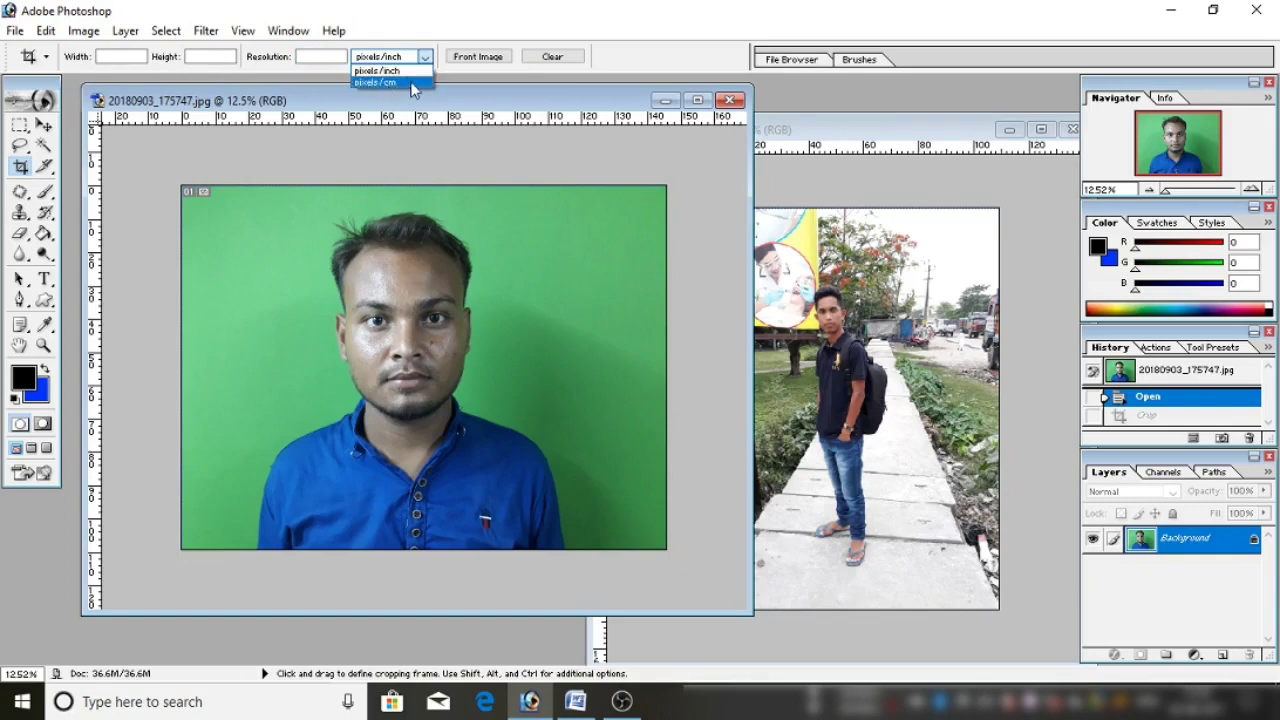
{"action": "left_click", "coordinate": [425, 60]}
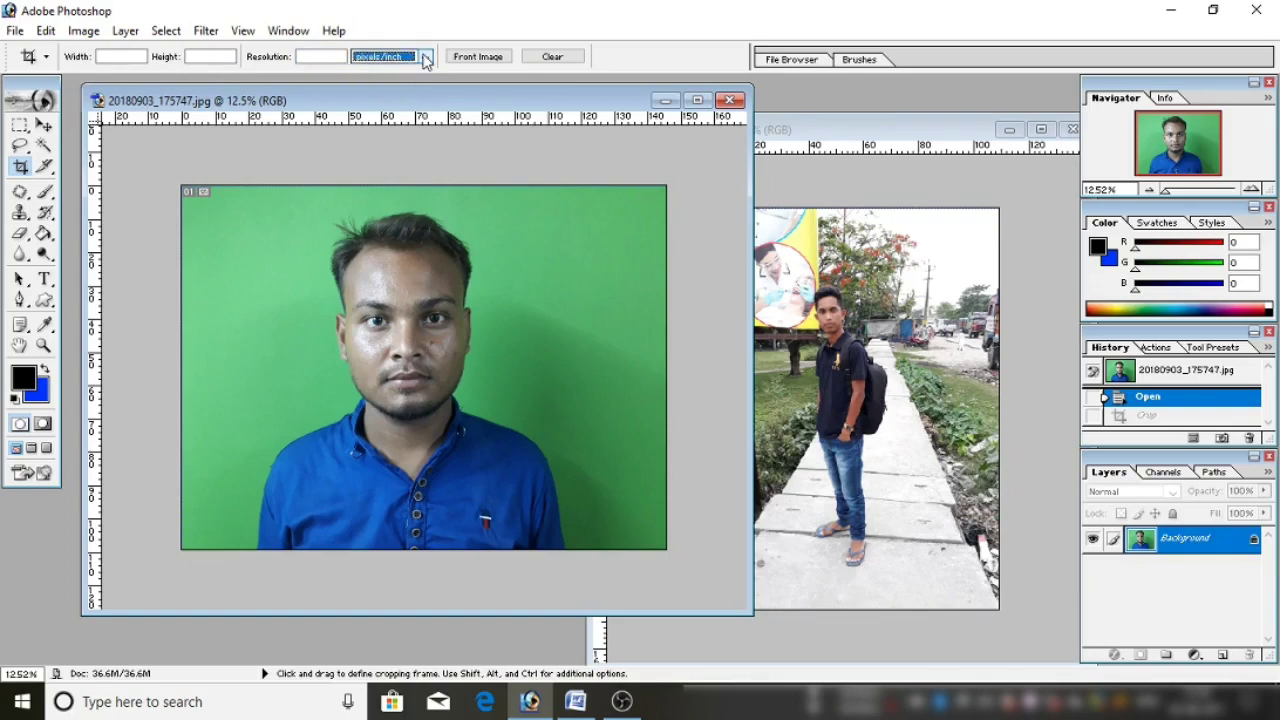
{"action": "left_click", "coordinate": [425, 60]}
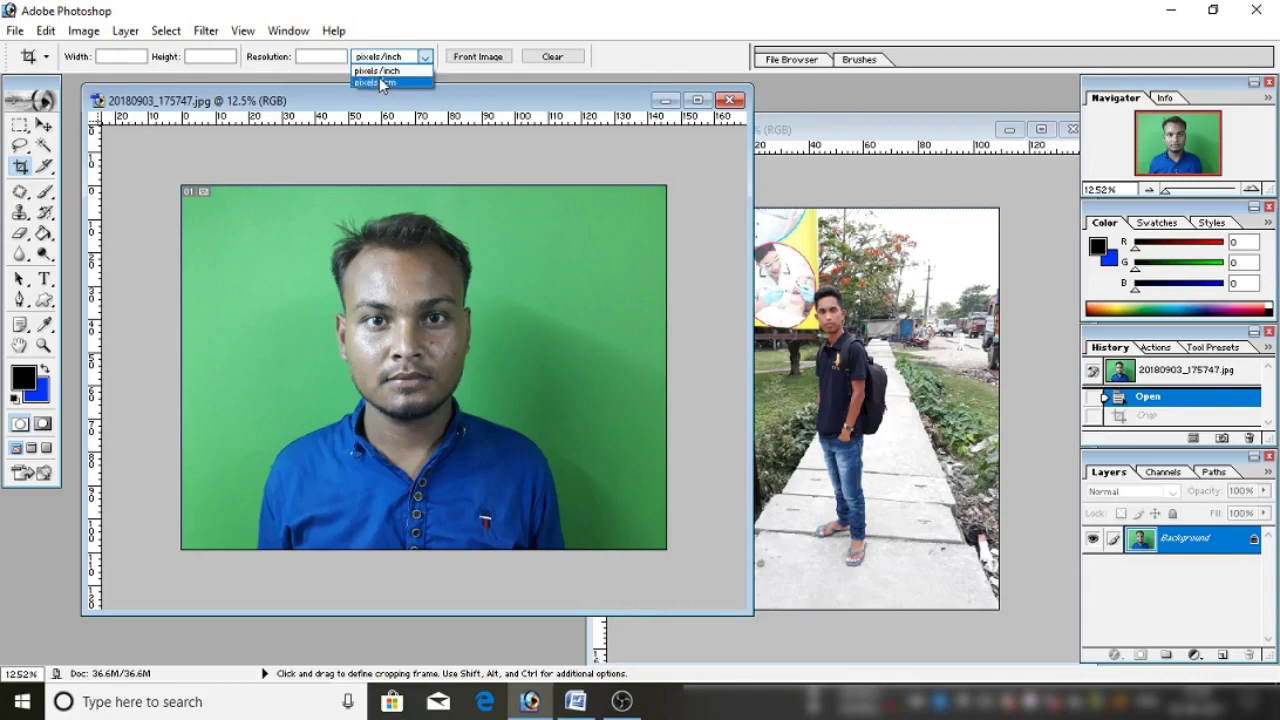
{"action": "left_click", "coordinate": [380, 71]}
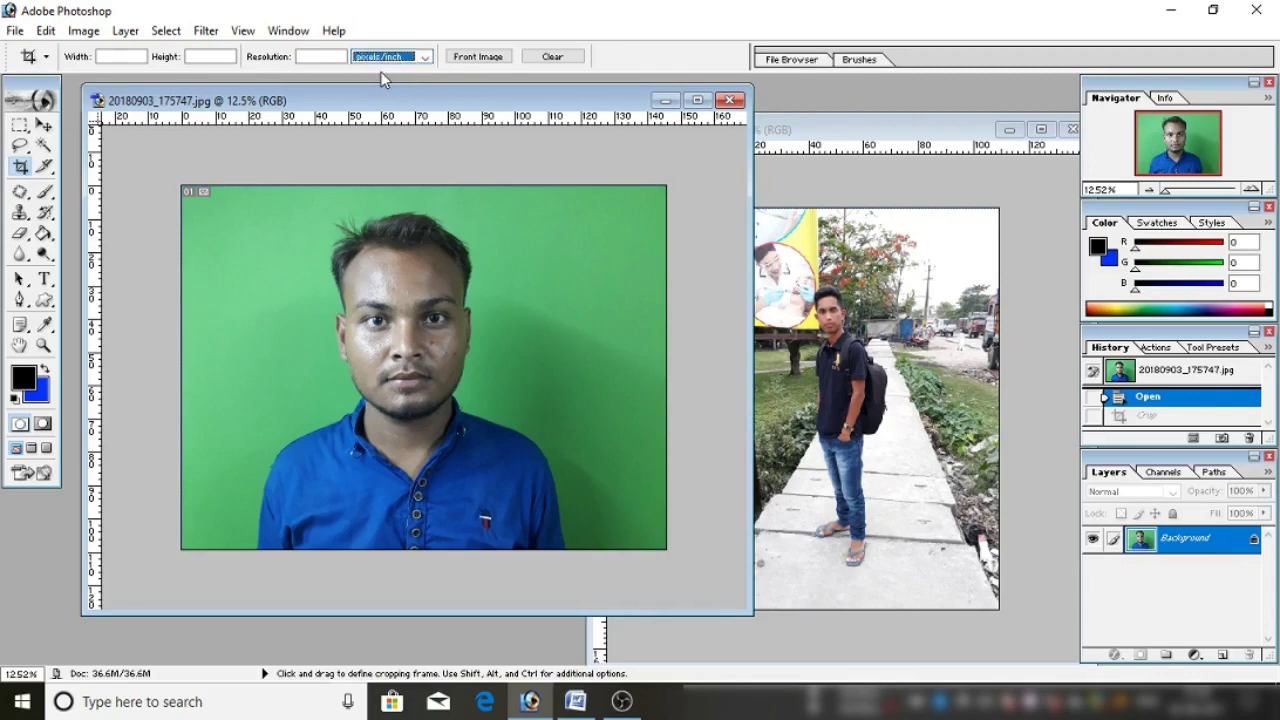
{"action": "left_click", "coordinate": [482, 58]}
Click into the crop width and resolution fields in the options bar
{"action": "left_click", "coordinate": [141, 56]}
{"action": "left_click", "coordinate": [100, 60]}
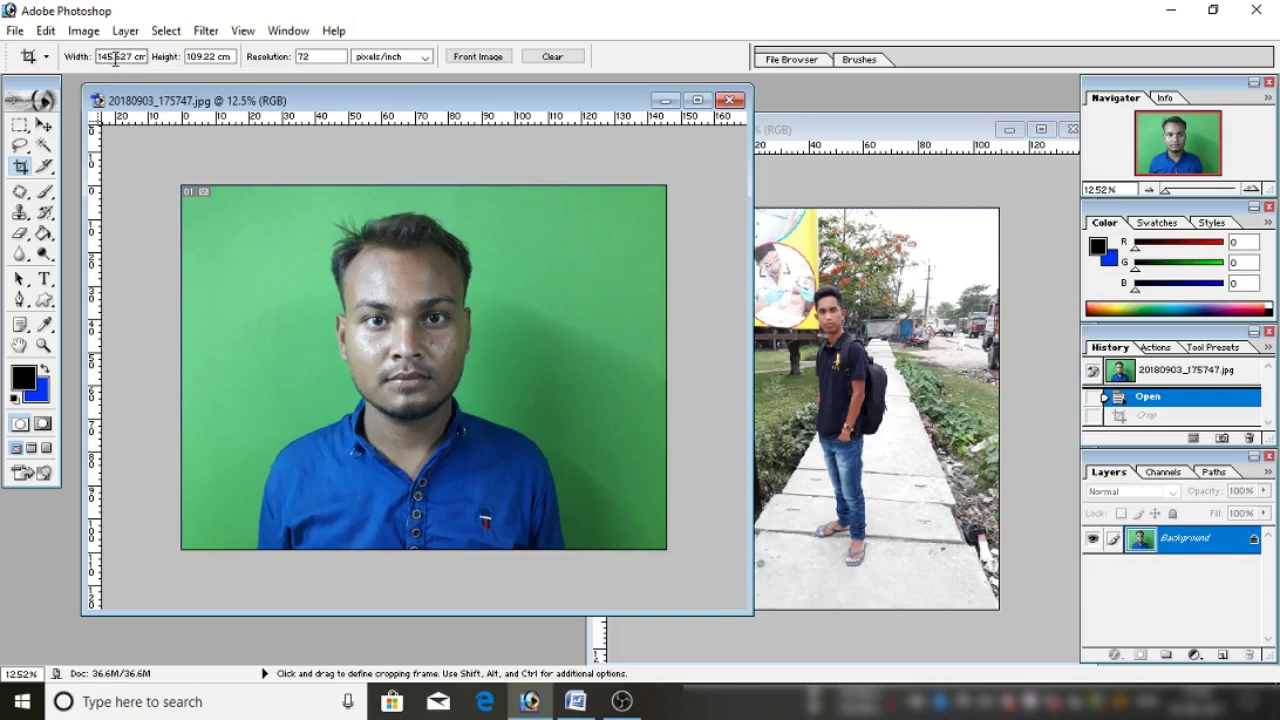
{"action": "left_click", "coordinate": [115, 58]}
{"action": "left_click", "coordinate": [320, 57]}
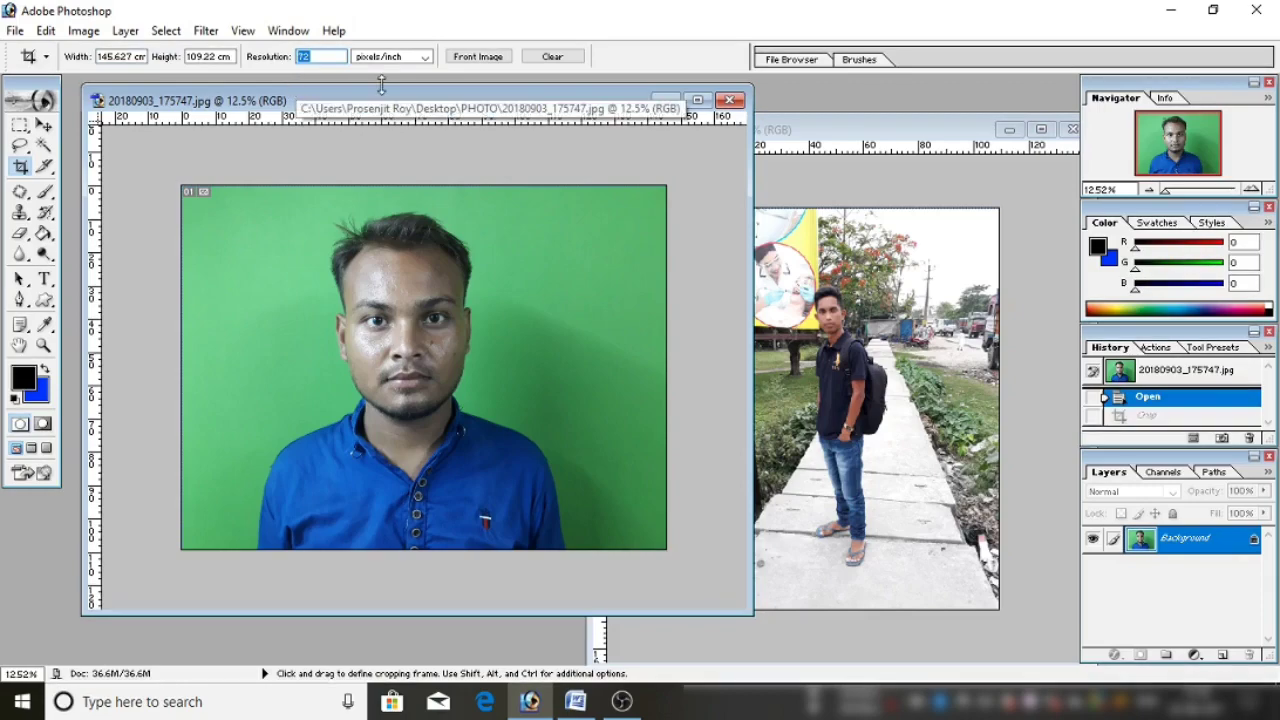
Bring the outdoor photo forward and load its size, 109.22 × 145.627 cm, as the crop size
{"action": "left_click", "coordinate": [787, 133]}
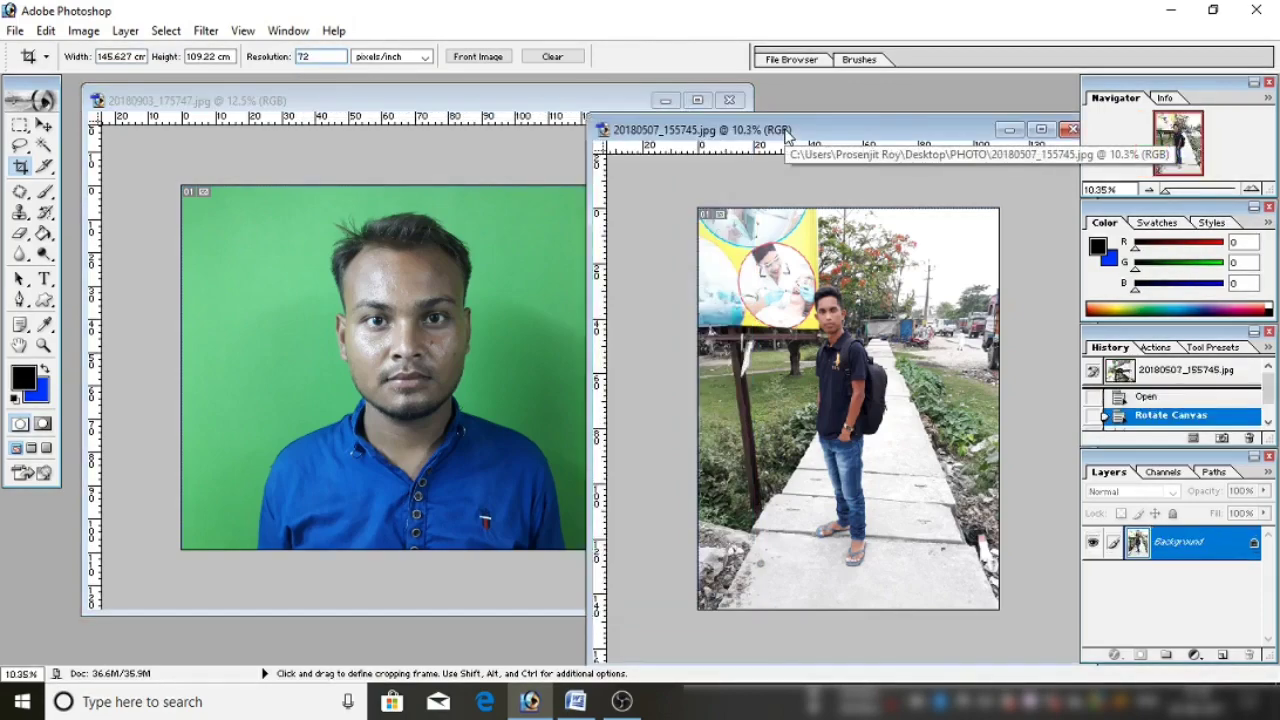
{"action": "left_click_drag", "start_coordinate": [787, 133], "coordinate": [636, 142]}
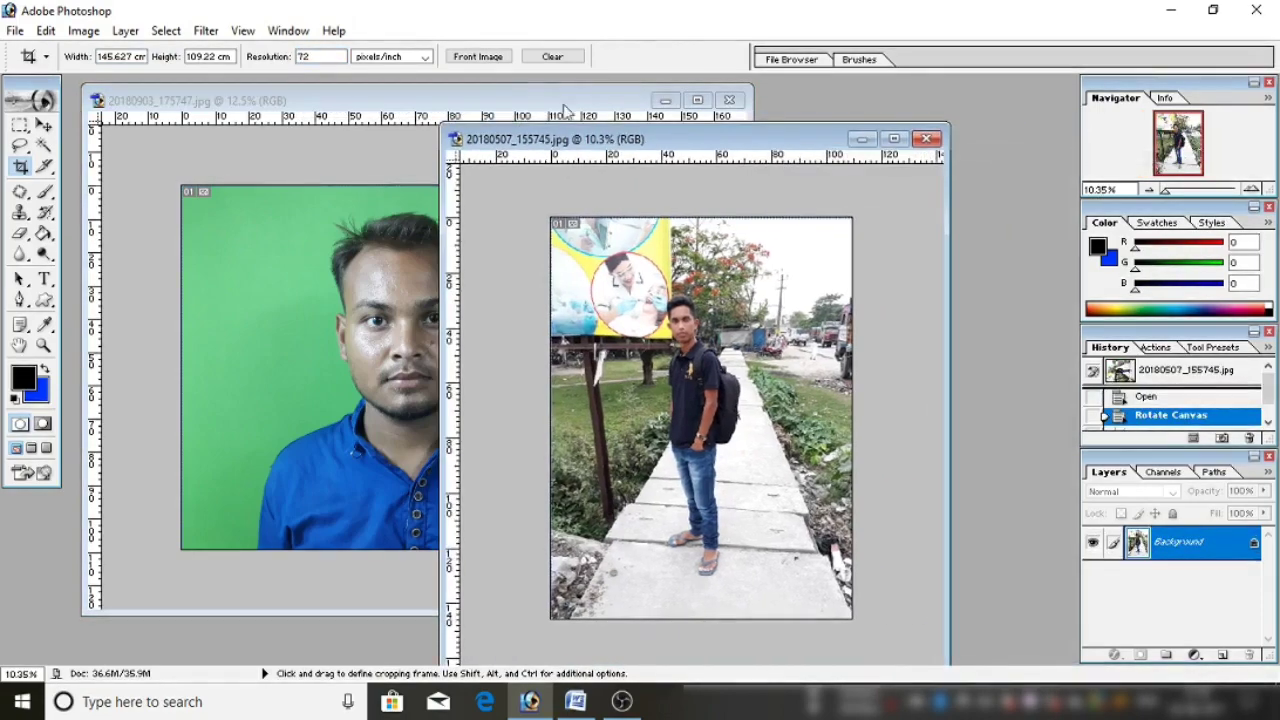
{"action": "left_click", "coordinate": [483, 58]}
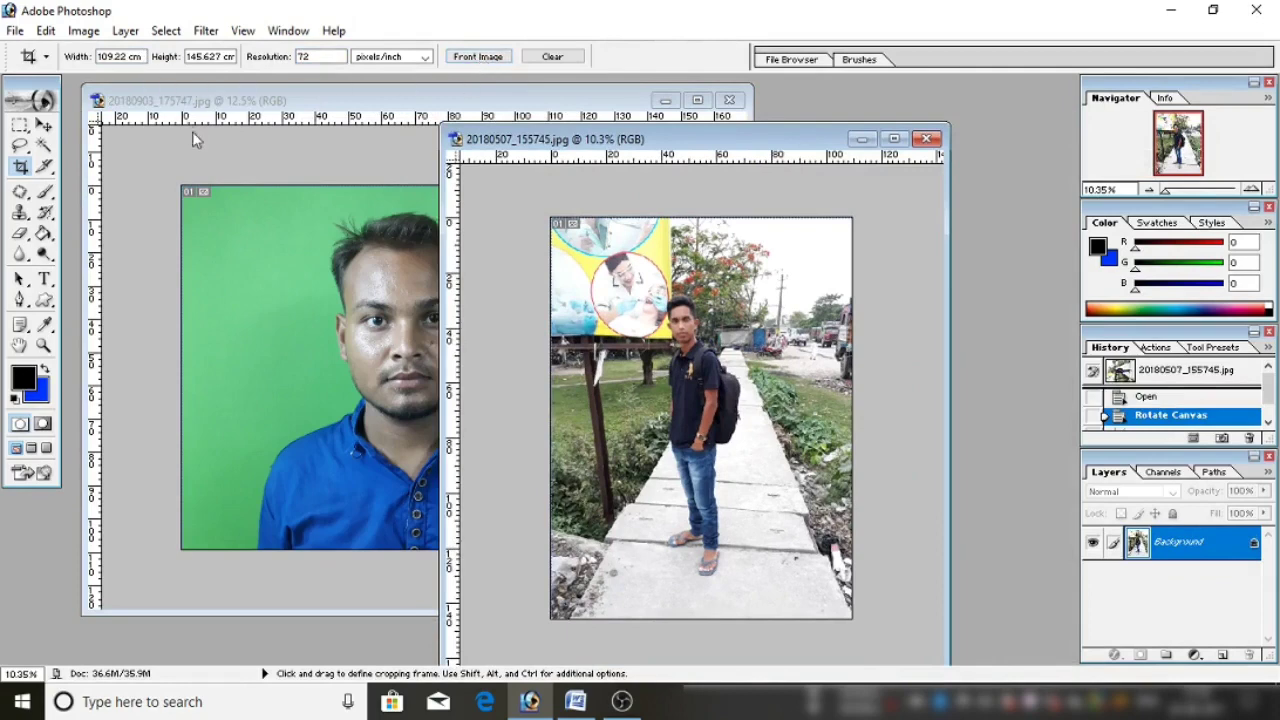
{"action": "left_click", "coordinate": [100, 57]}
{"action": "left_click", "coordinate": [320, 56]}
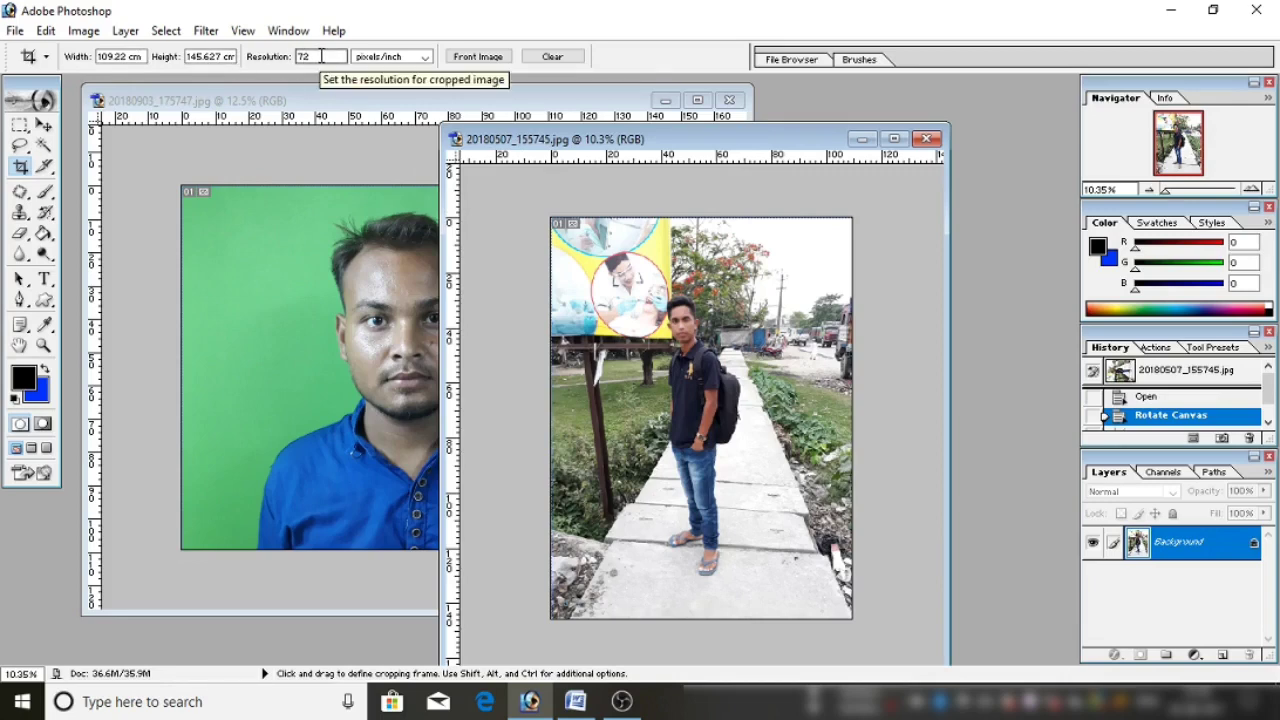
Clear the crop values, move the outdoor photo's window right, and select the Width field
{"action": "left_click", "coordinate": [551, 57]}
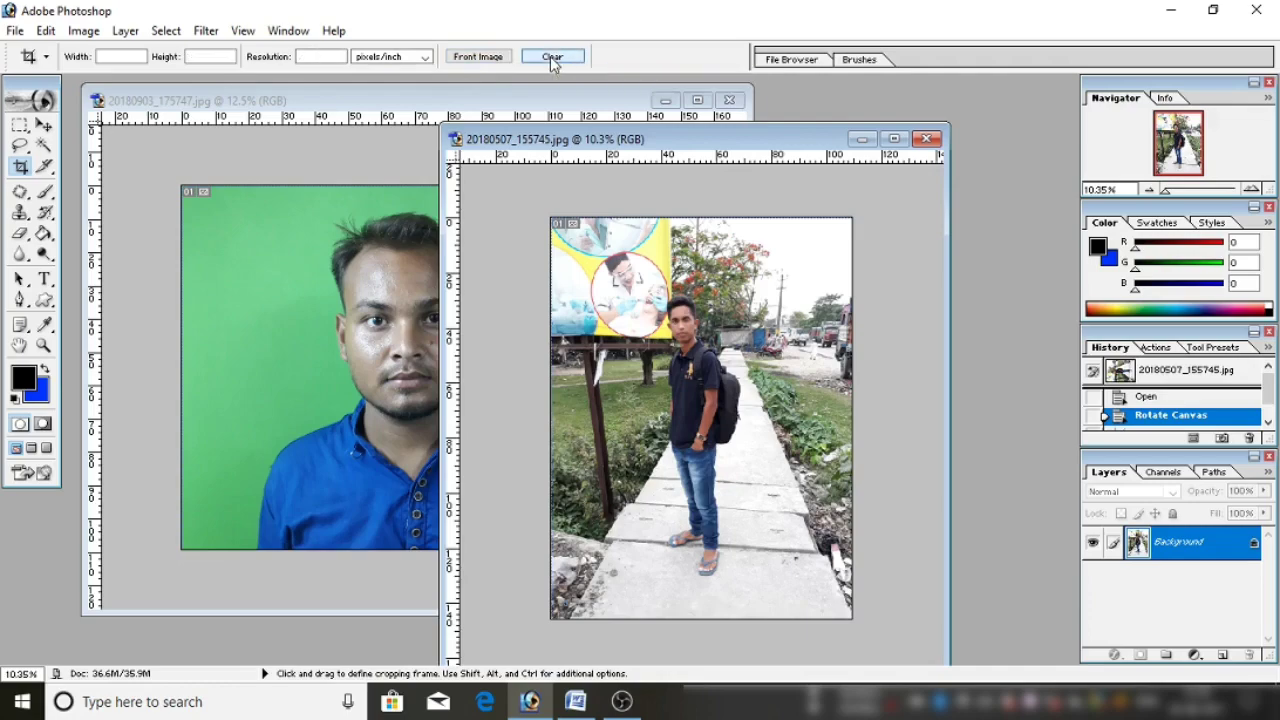
{"action": "left_click_drag", "start_coordinate": [553, 140], "coordinate": [792, 126]}
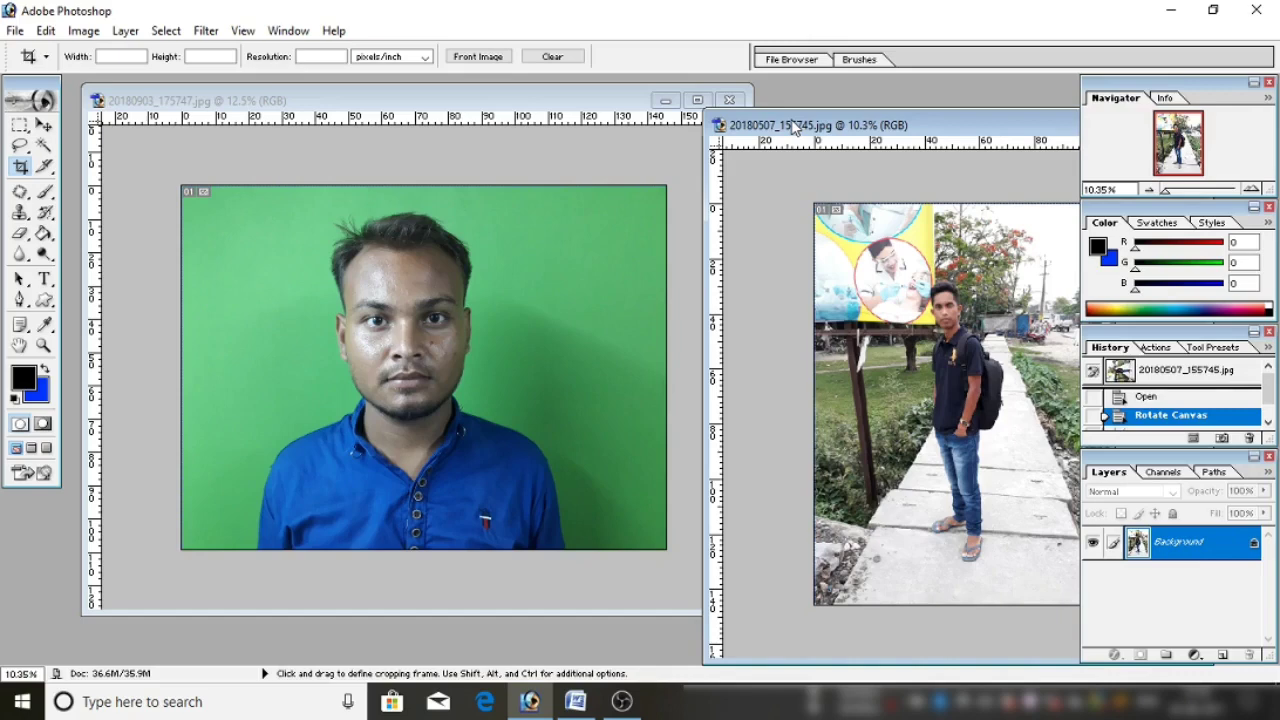
{"action": "left_click", "coordinate": [102, 56]}
{"action": "left_click", "coordinate": [576, 700]}
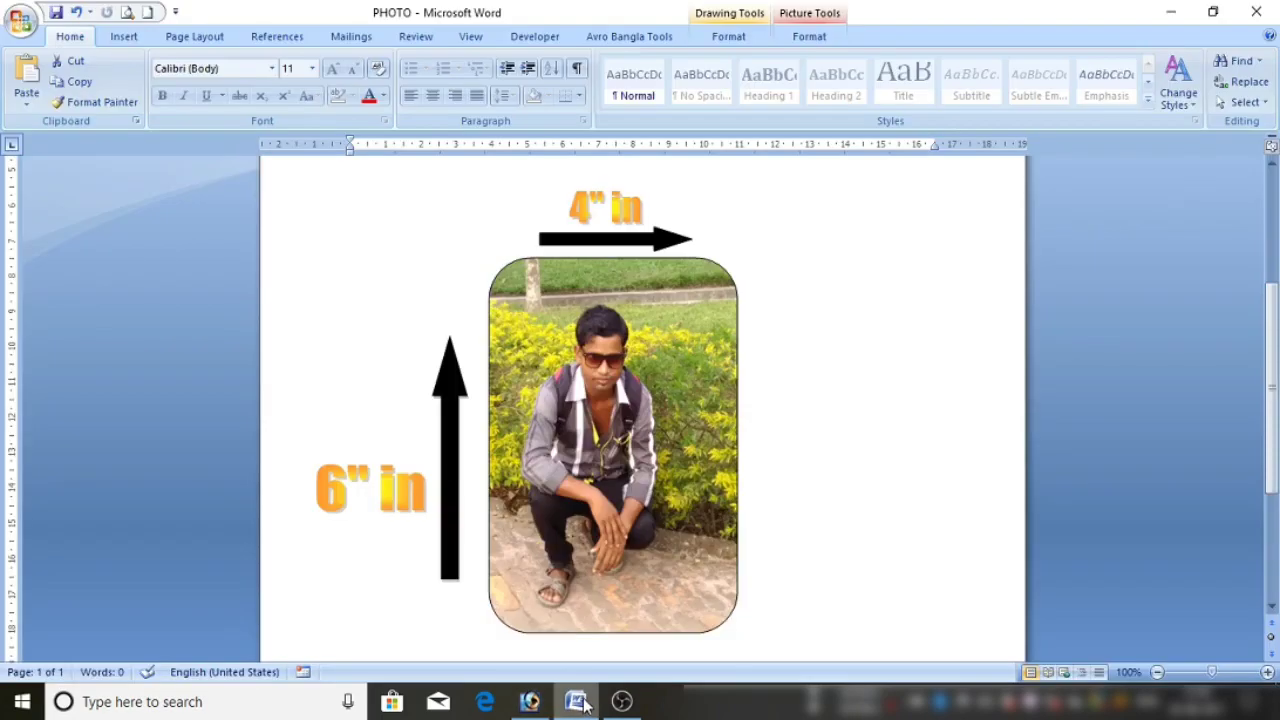
{"action": "scroll", "coordinate": [661, 457], "scroll_direction": "up", "scroll_amount": 2}
{"action": "scroll", "coordinate": [661, 457], "scroll_direction": "up", "scroll_amount": 3}
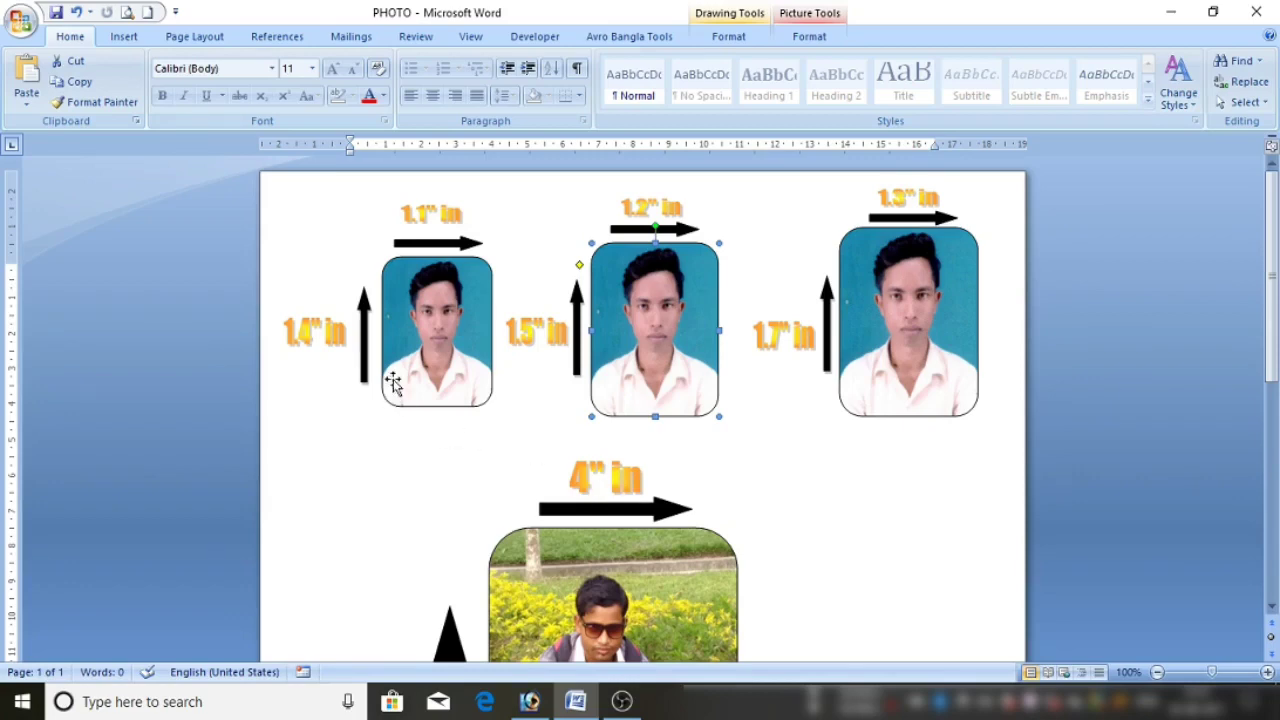
{"action": "left_click", "coordinate": [404, 355]}
{"action": "left_click", "coordinate": [629, 343]}
{"action": "left_click", "coordinate": [865, 341]}
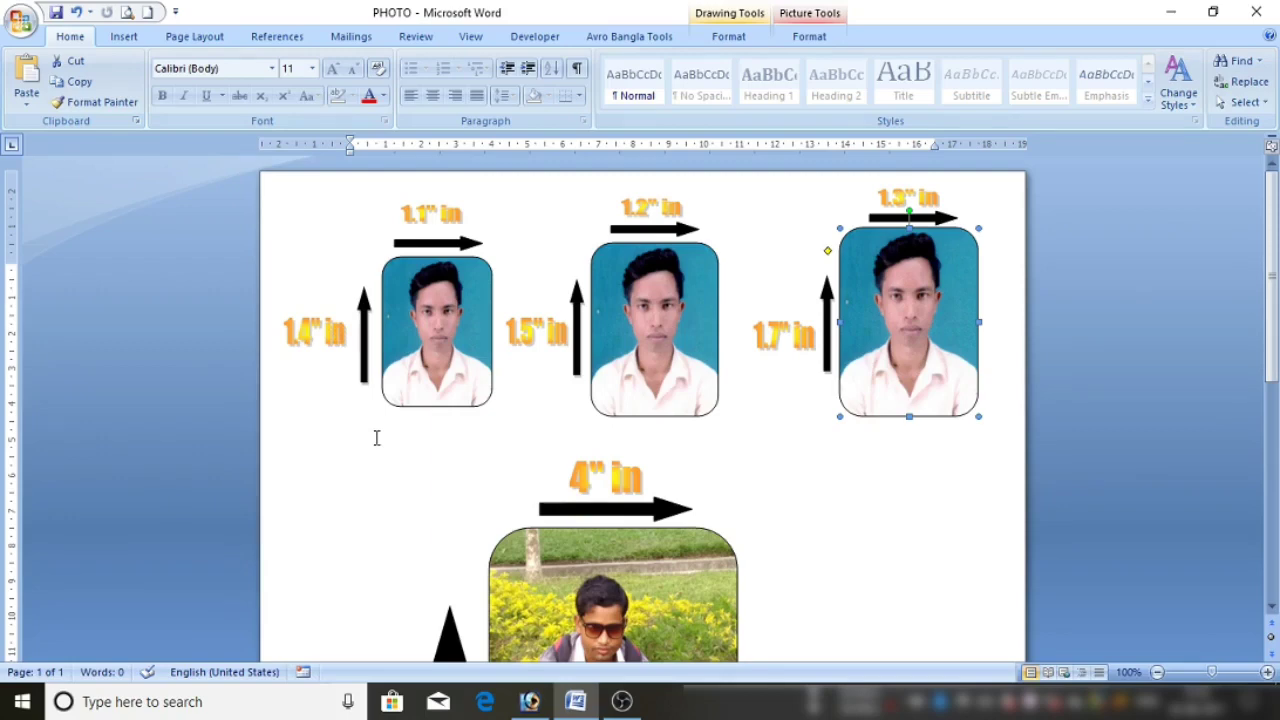
{"action": "left_click", "coordinate": [425, 342]}
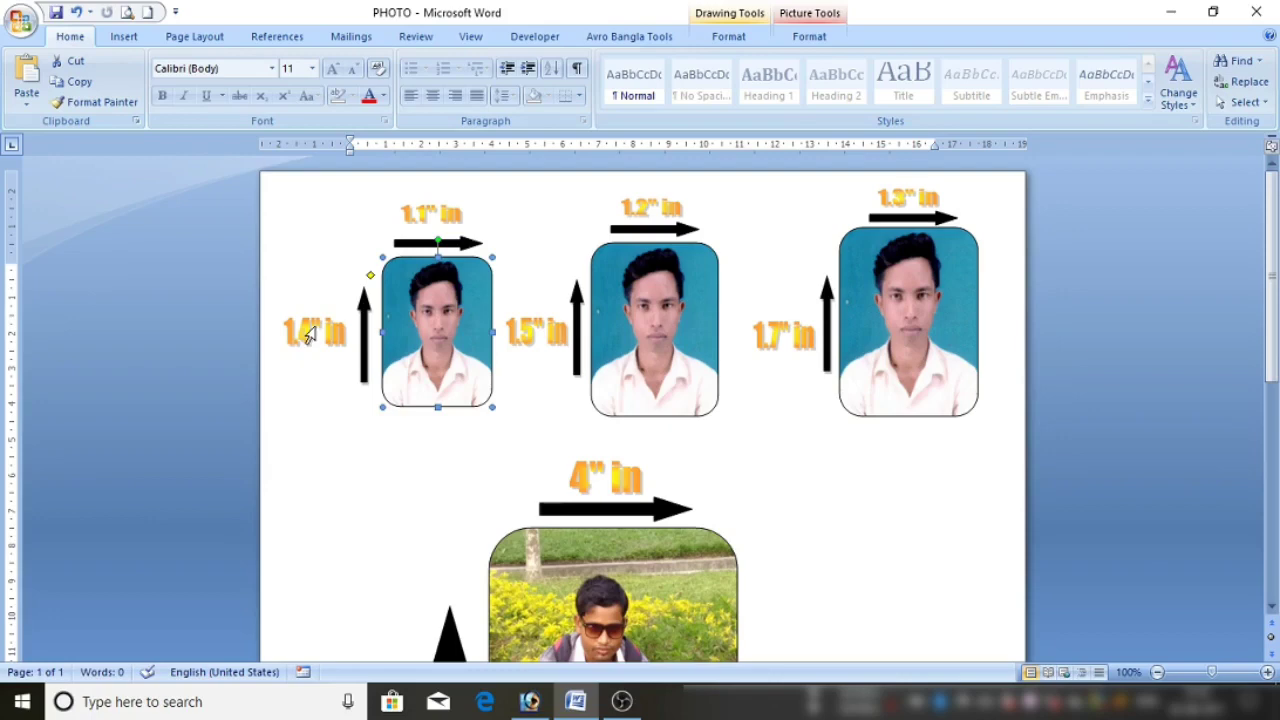
{"action": "left_click", "coordinate": [625, 343]}
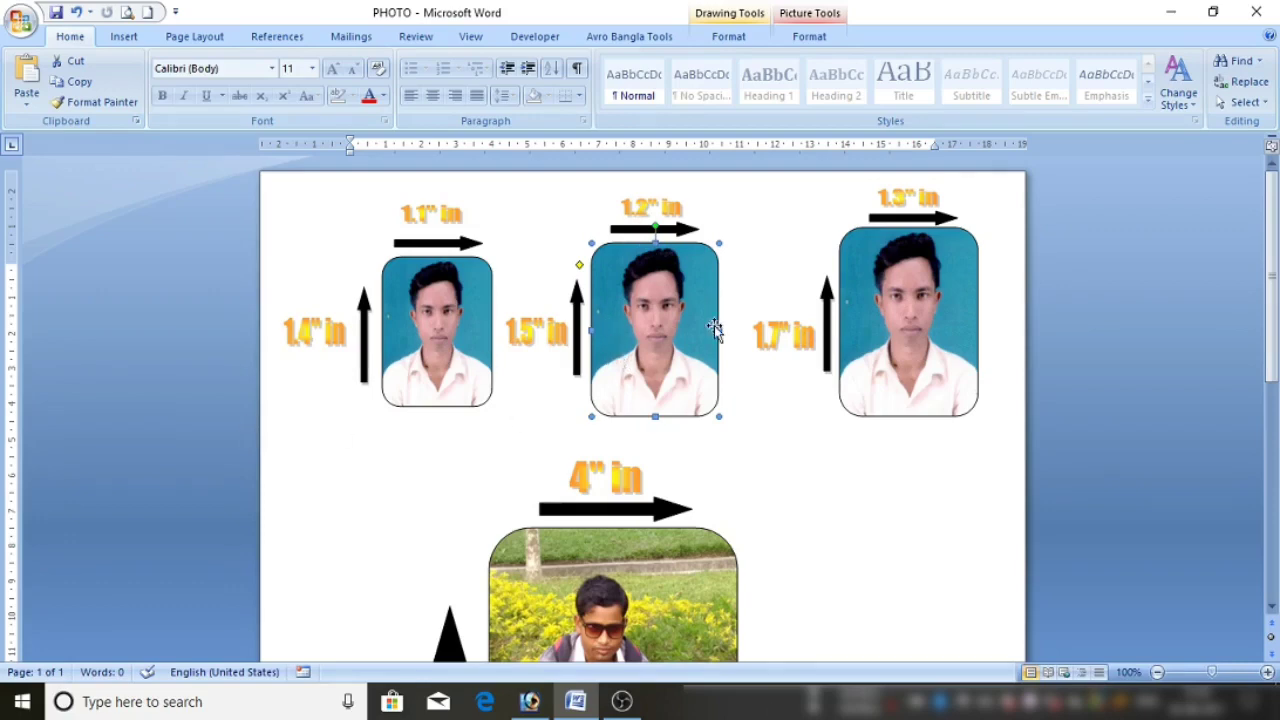
{"action": "scroll", "coordinate": [654, 338], "scroll_direction": "down", "scroll_amount": 3}
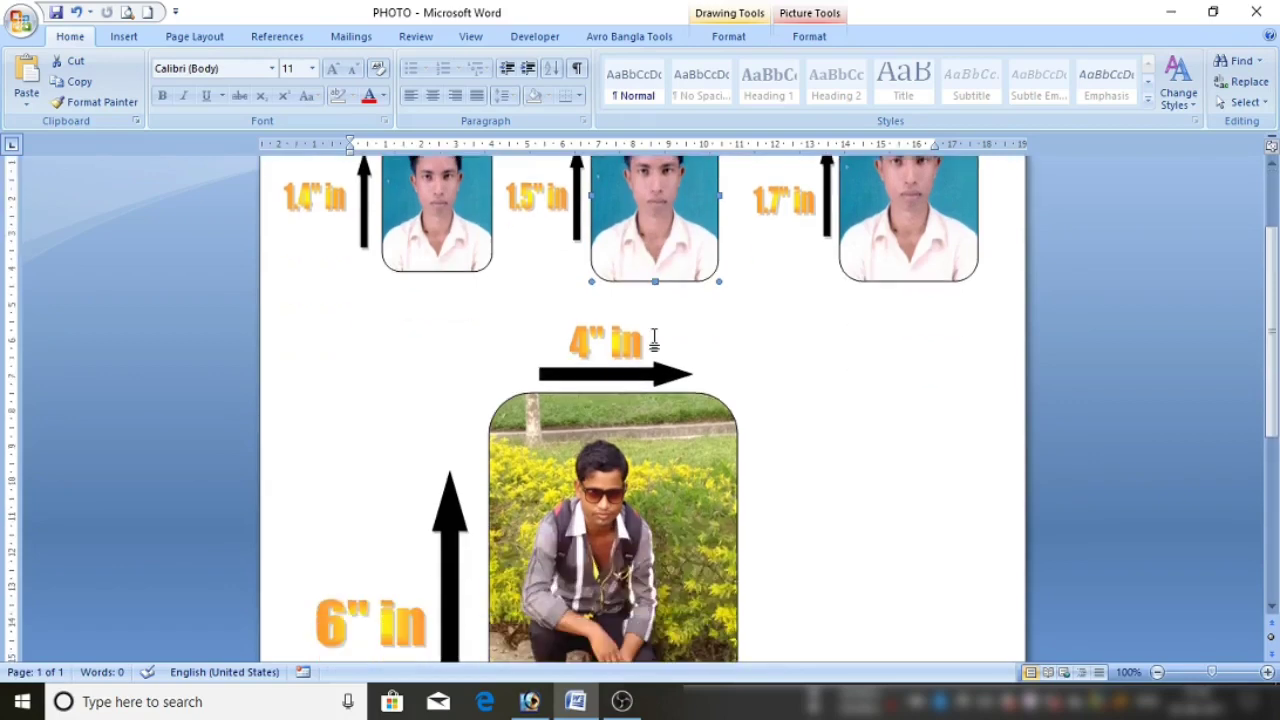
{"action": "scroll", "coordinate": [654, 338], "scroll_direction": "down", "scroll_amount": 2}
{"action": "scroll", "coordinate": [654, 338], "scroll_direction": "down", "scroll_amount": 1}
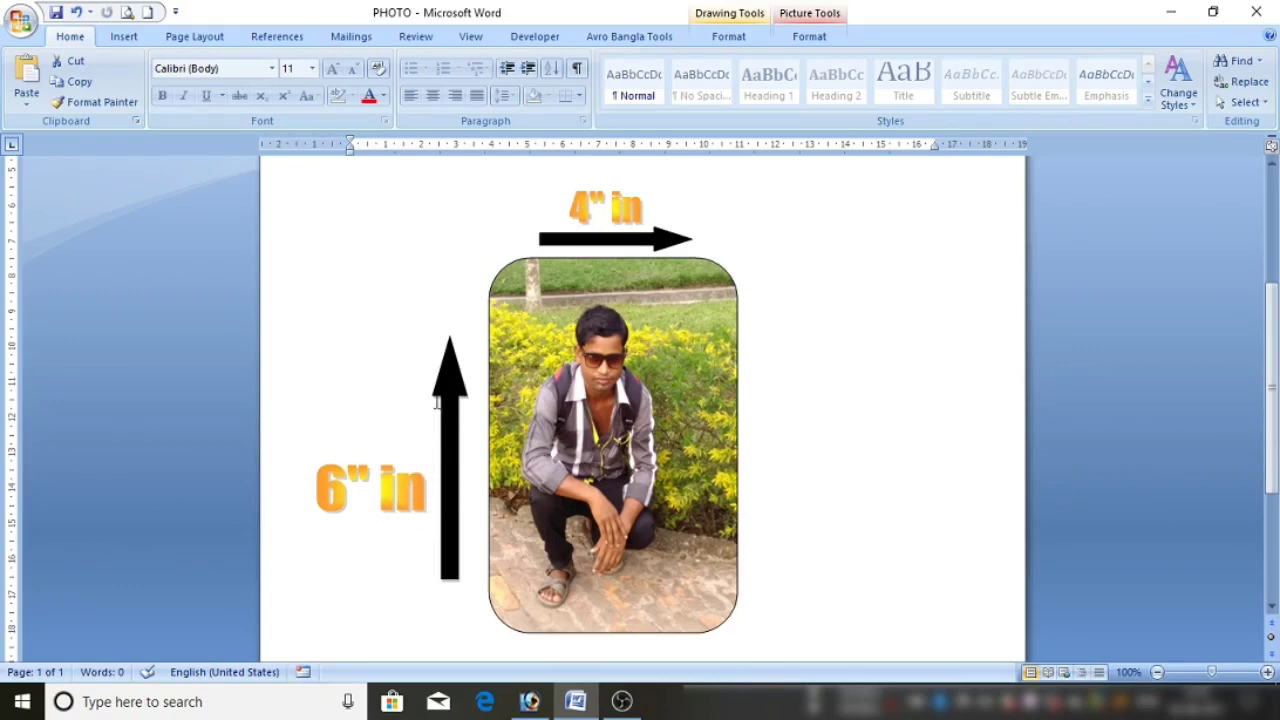
{"action": "scroll", "coordinate": [437, 400], "scroll_direction": "up", "scroll_amount": 3}
{"action": "scroll", "coordinate": [585, 460], "scroll_direction": "down", "scroll_amount": 2}
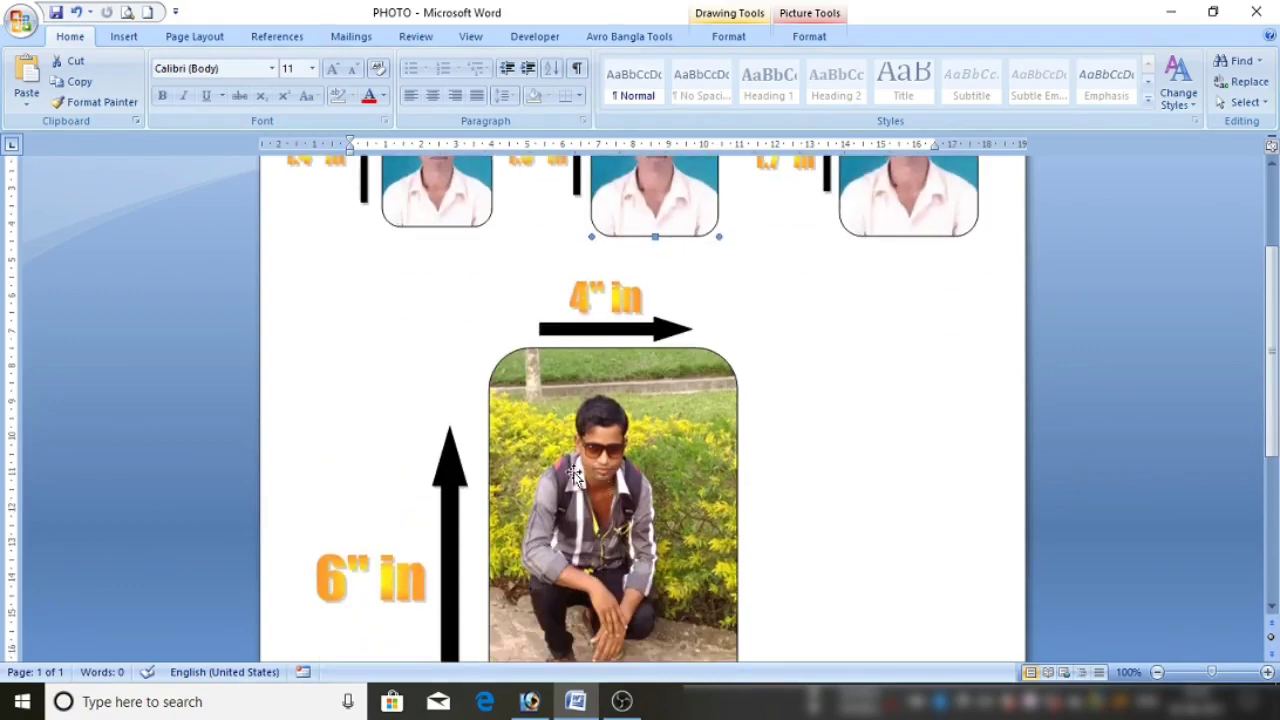
{"action": "scroll", "coordinate": [585, 460], "scroll_direction": "up", "scroll_amount": 3}
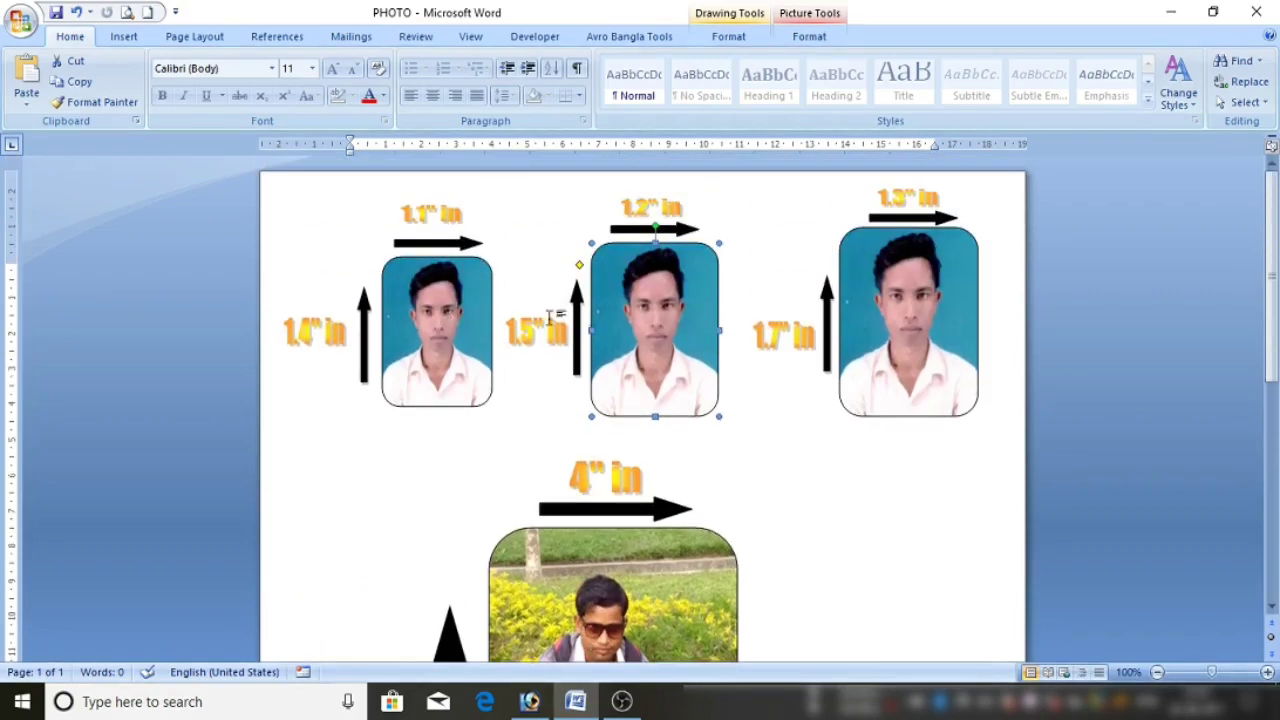
Minimize Word and enter 1.1 in as the crop width in Photoshop
{"action": "left_click", "coordinate": [1168, 12]}
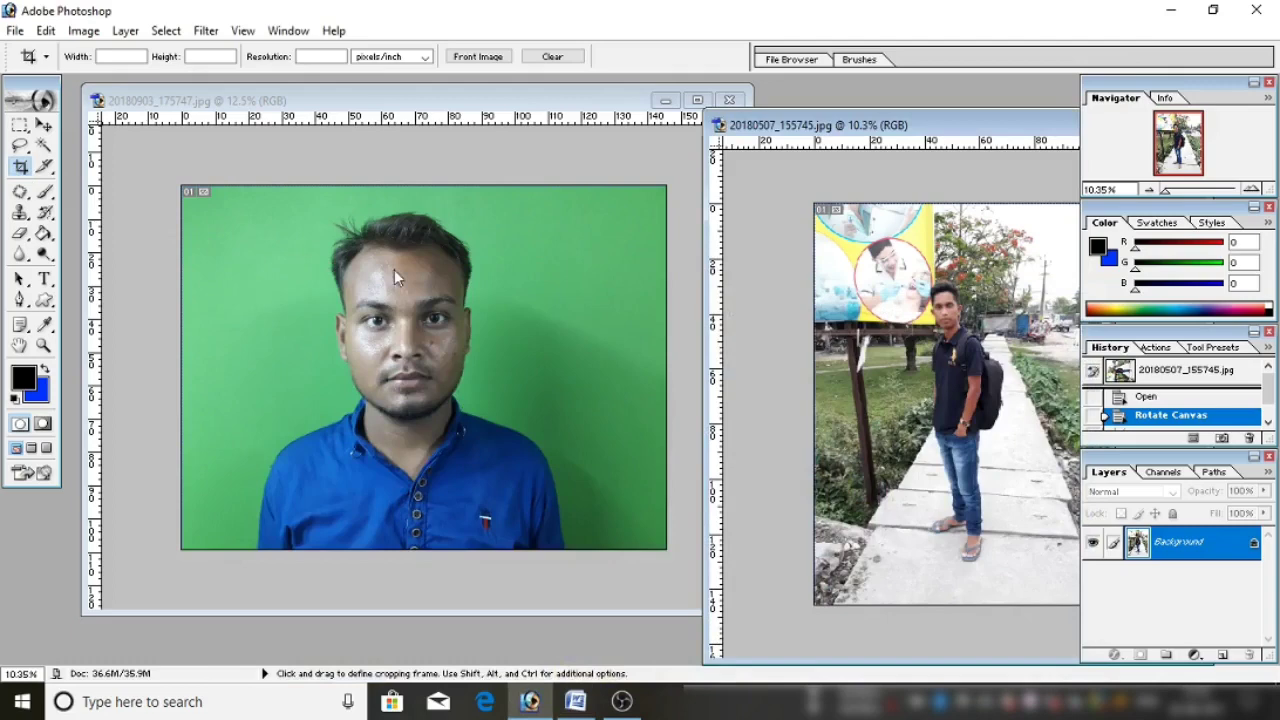
{"action": "left_click", "coordinate": [108, 56]}
{"action": "type", "text": "1.1IN"}
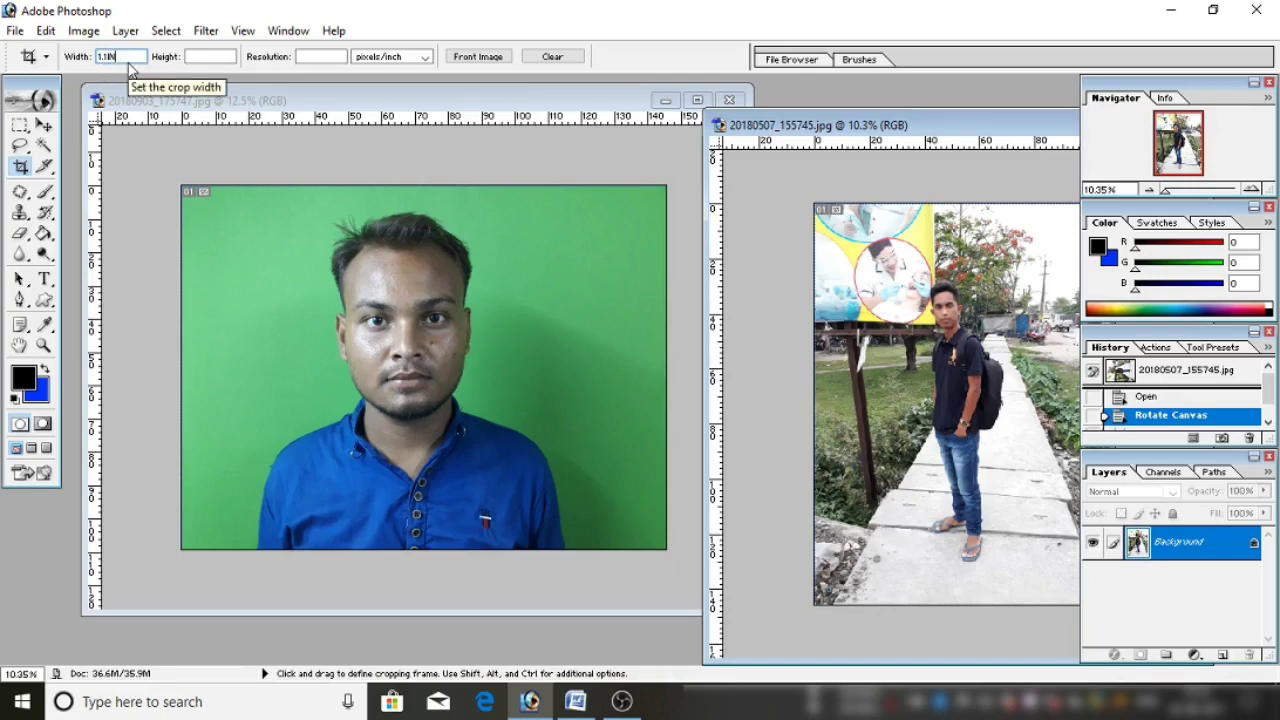
Set the crop height to 1.4 in and the resolution to 300 pixels/inch
{"action": "key", "text": "Tab"}
{"action": "type", "text": "1."}
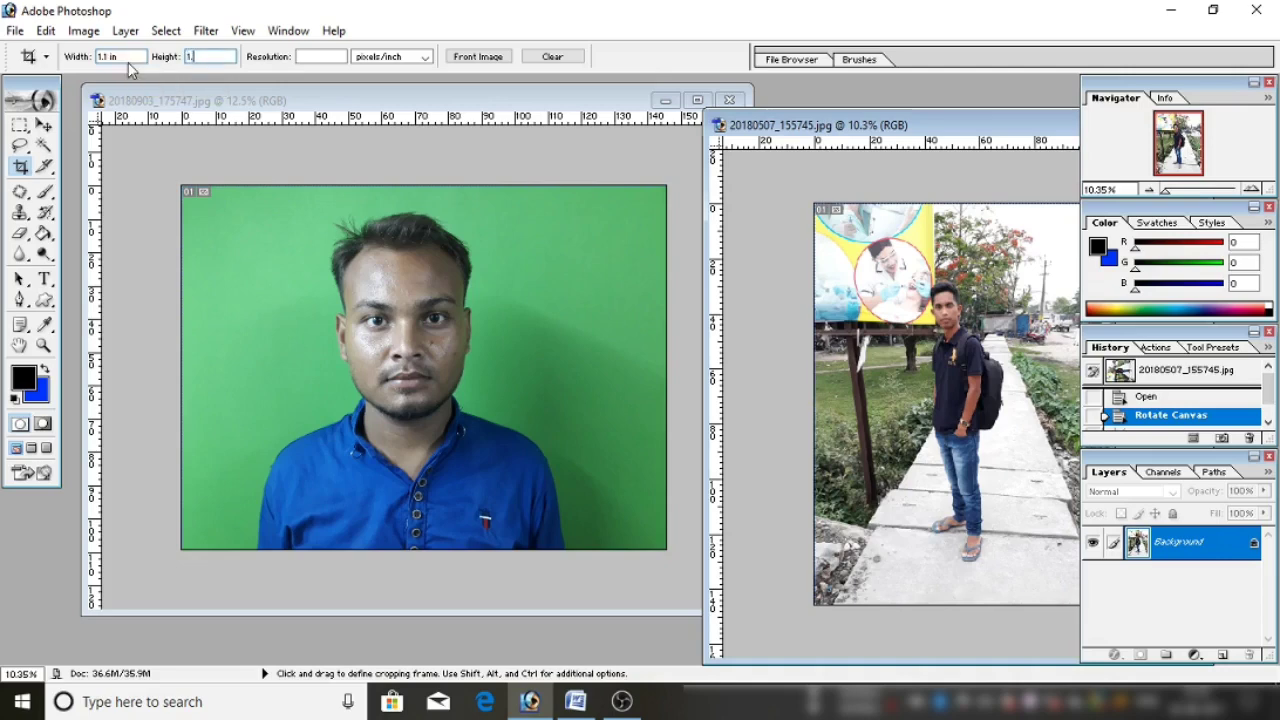
{"action": "type", "text": "4in"}
{"action": "key", "text": "Tab"}
{"action": "type", "text": "3"}
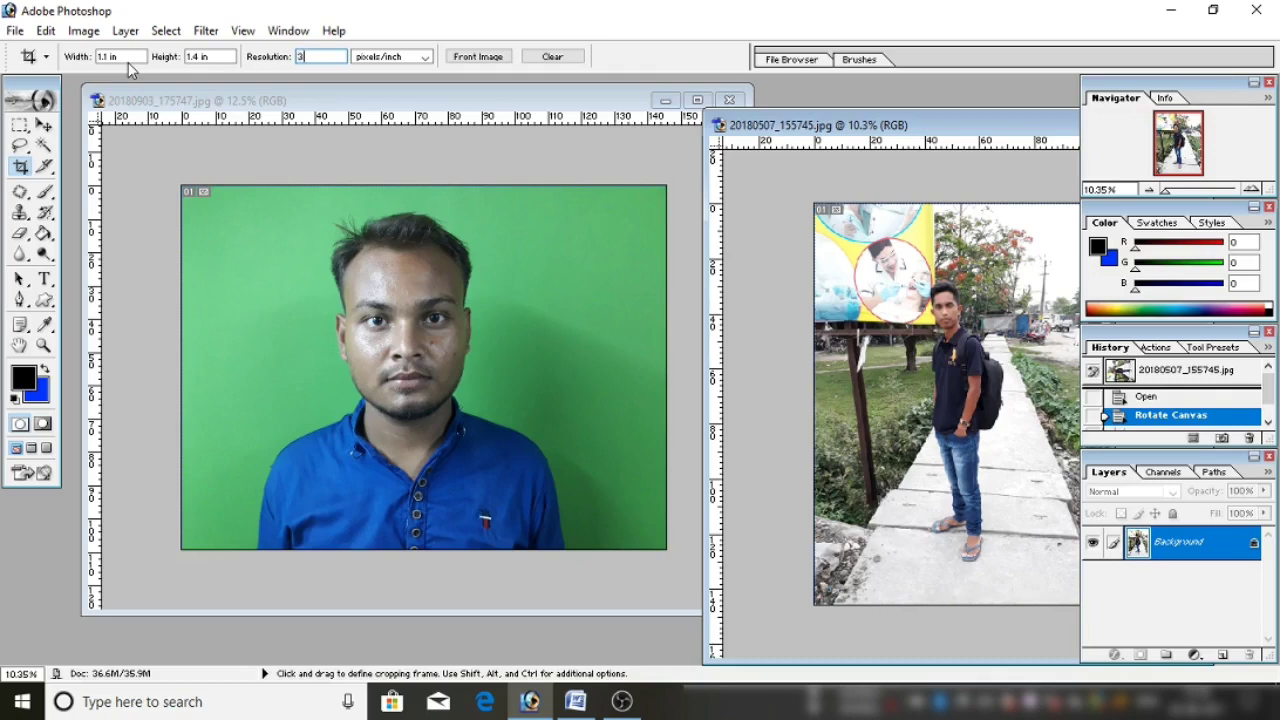
{"action": "type", "text": "00"}
Crop the green-background portrait's head and shoulders at 1.1 × 1.4 in, 300 ppi, and fit it on screen
{"action": "left_click", "coordinate": [290, 197]}
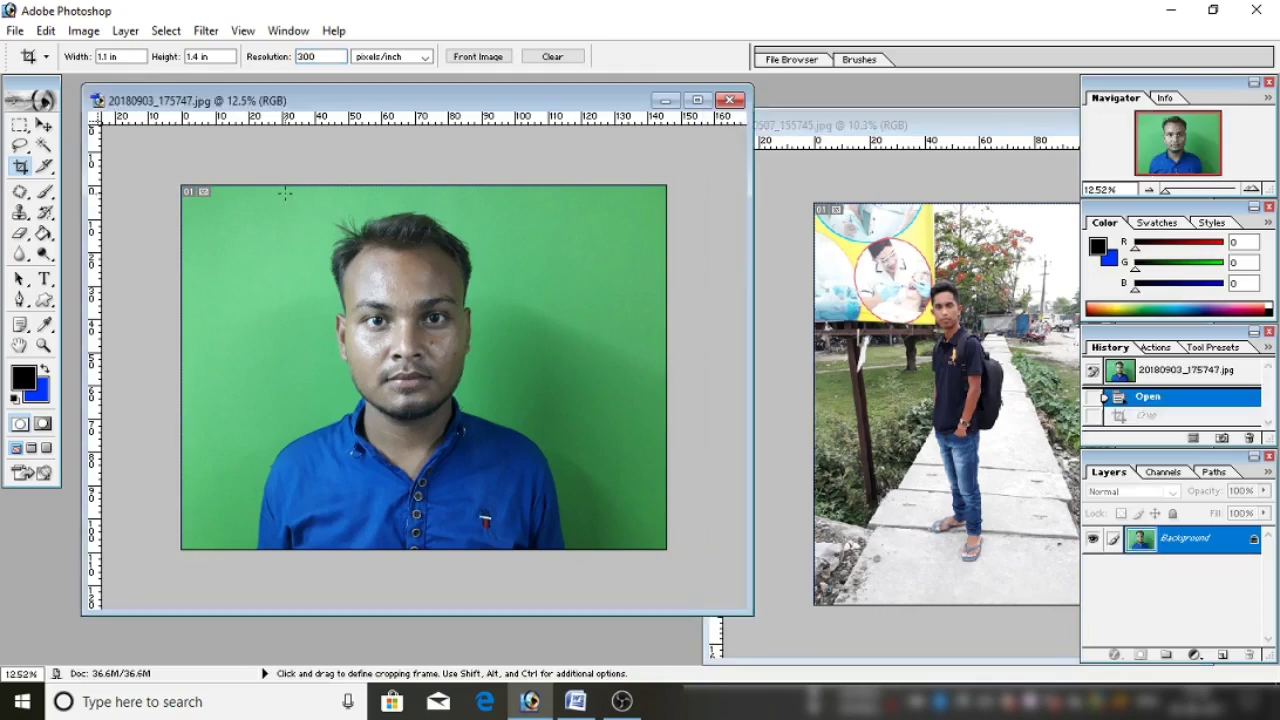
{"action": "left_click_drag", "start_coordinate": [284, 193], "coordinate": [541, 522]}
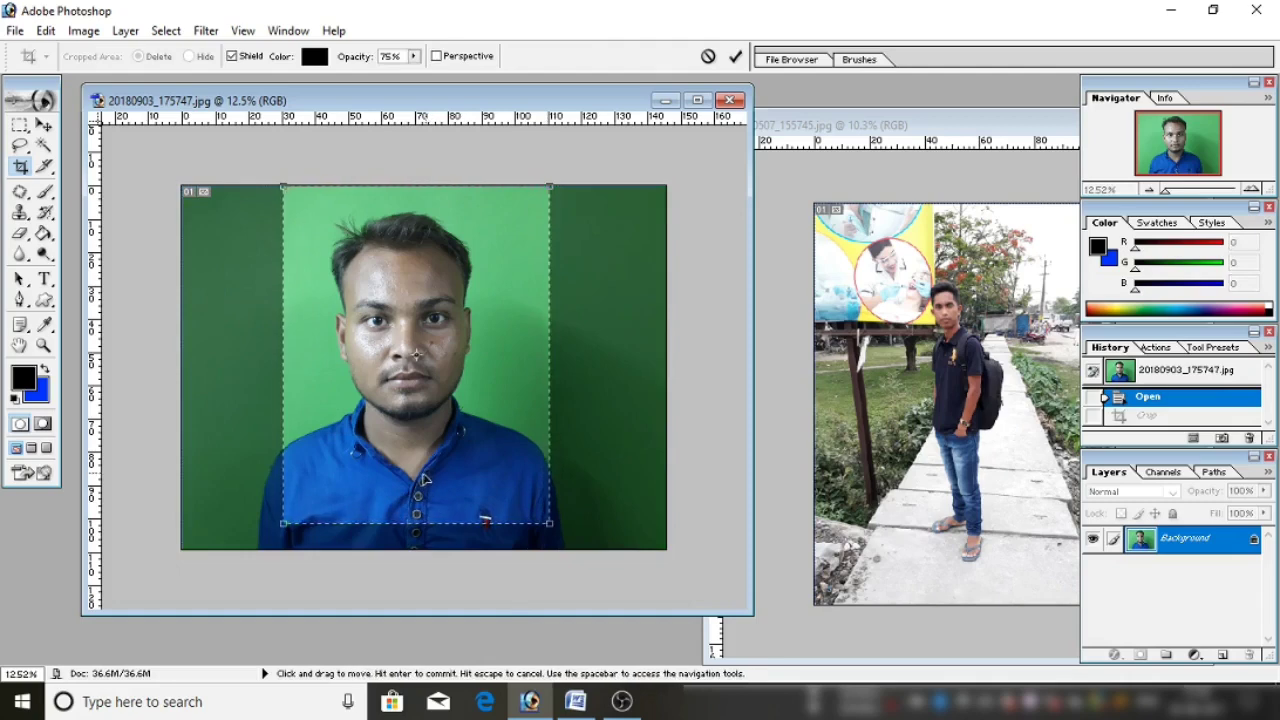
{"action": "left_click_drag", "start_coordinate": [420, 482], "coordinate": [423, 494]}
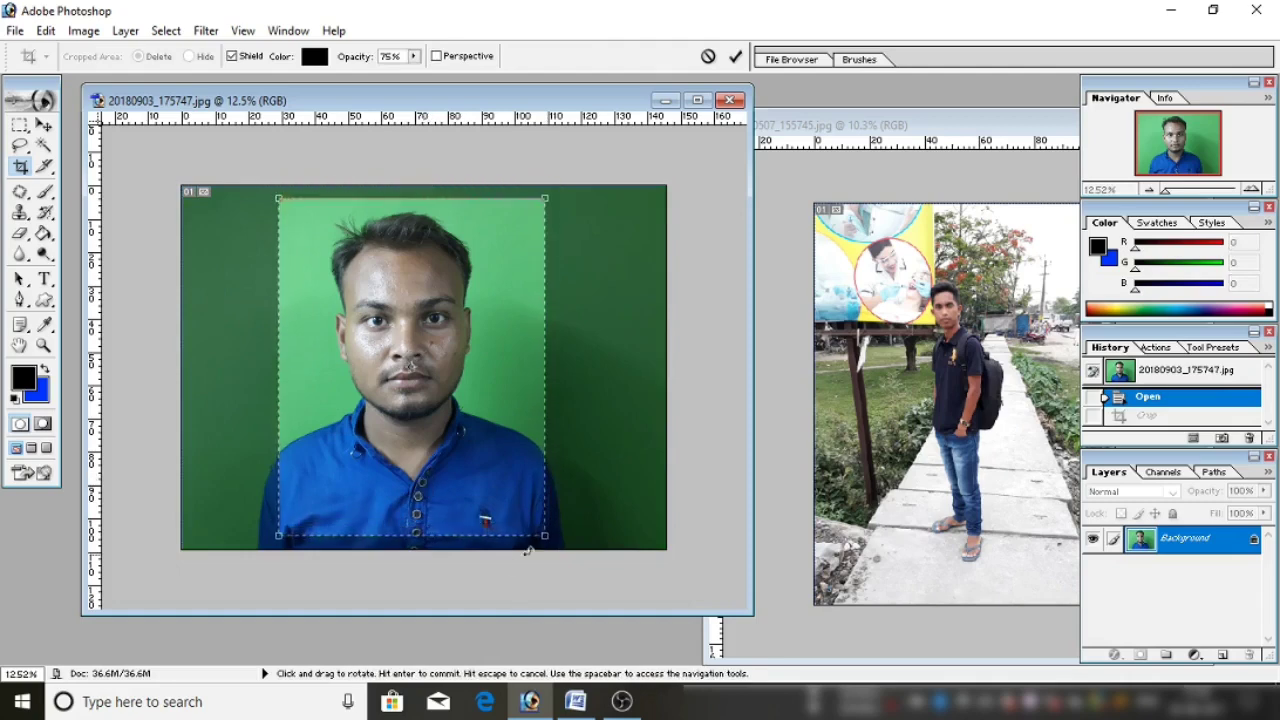
{"action": "left_click_drag", "start_coordinate": [548, 540], "coordinate": [537, 526]}
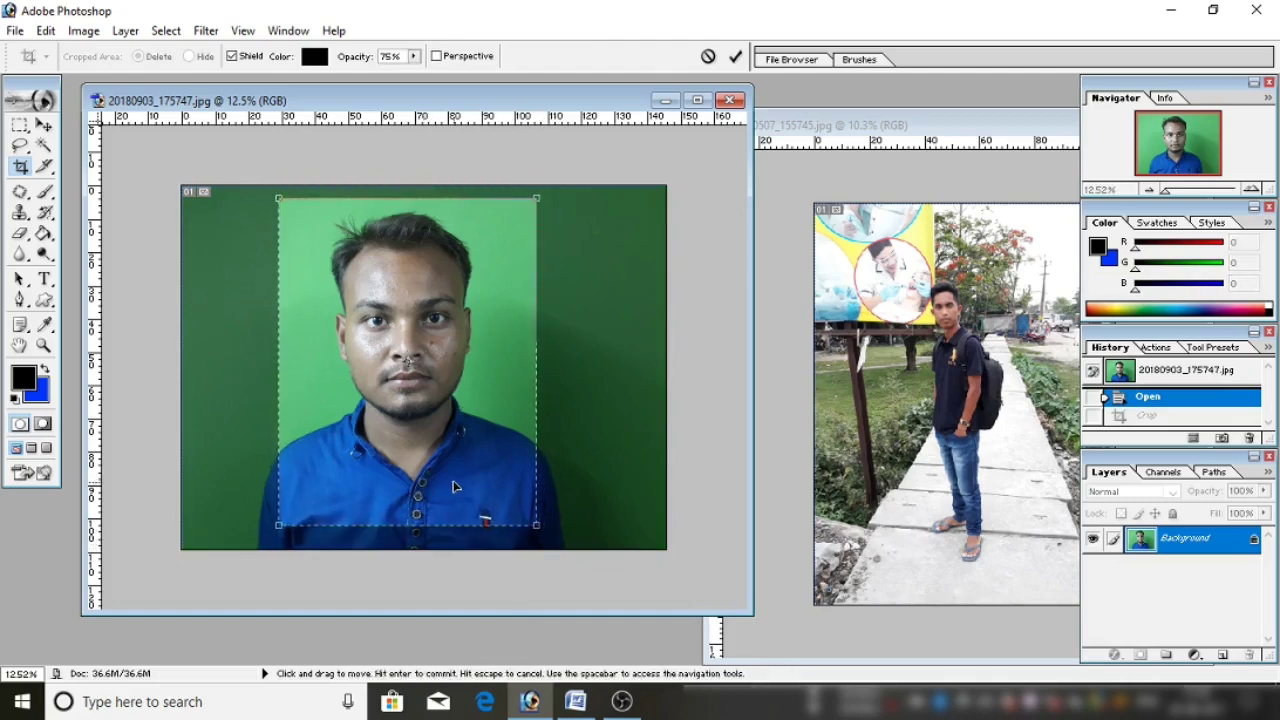
{"action": "left_click", "coordinate": [736, 56]}
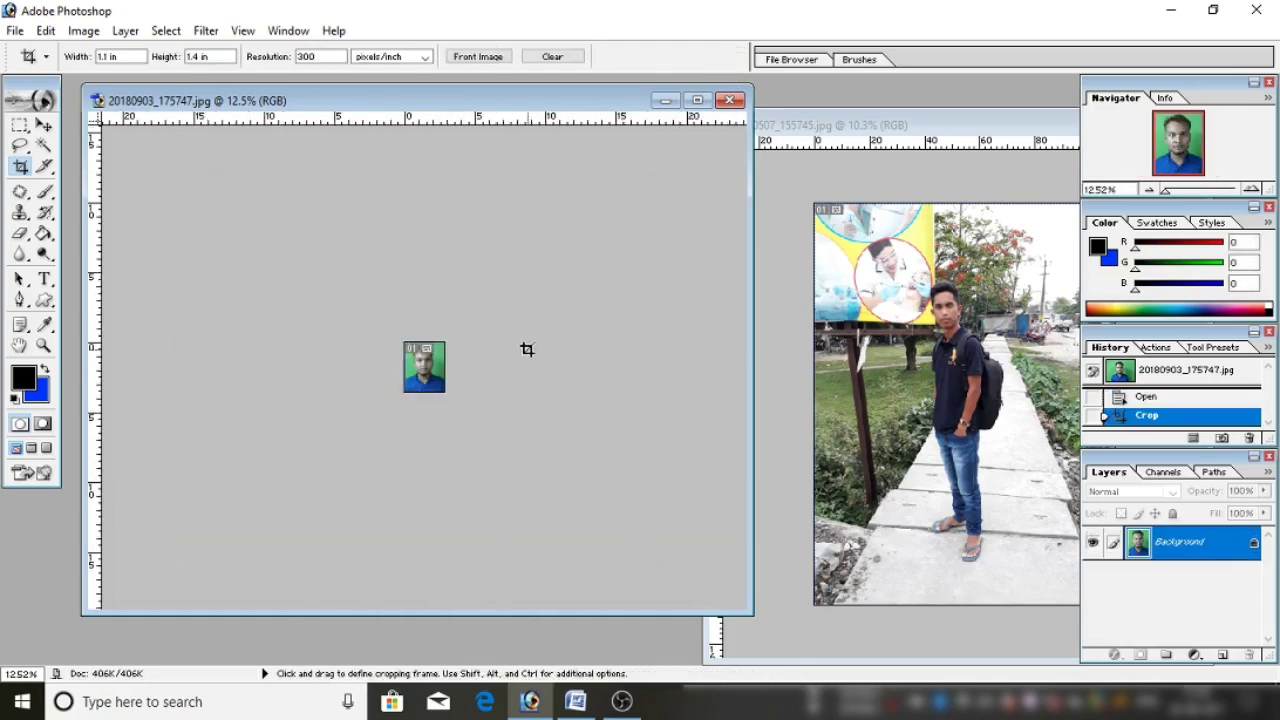
{"action": "key", "text": "ctrl+0"}
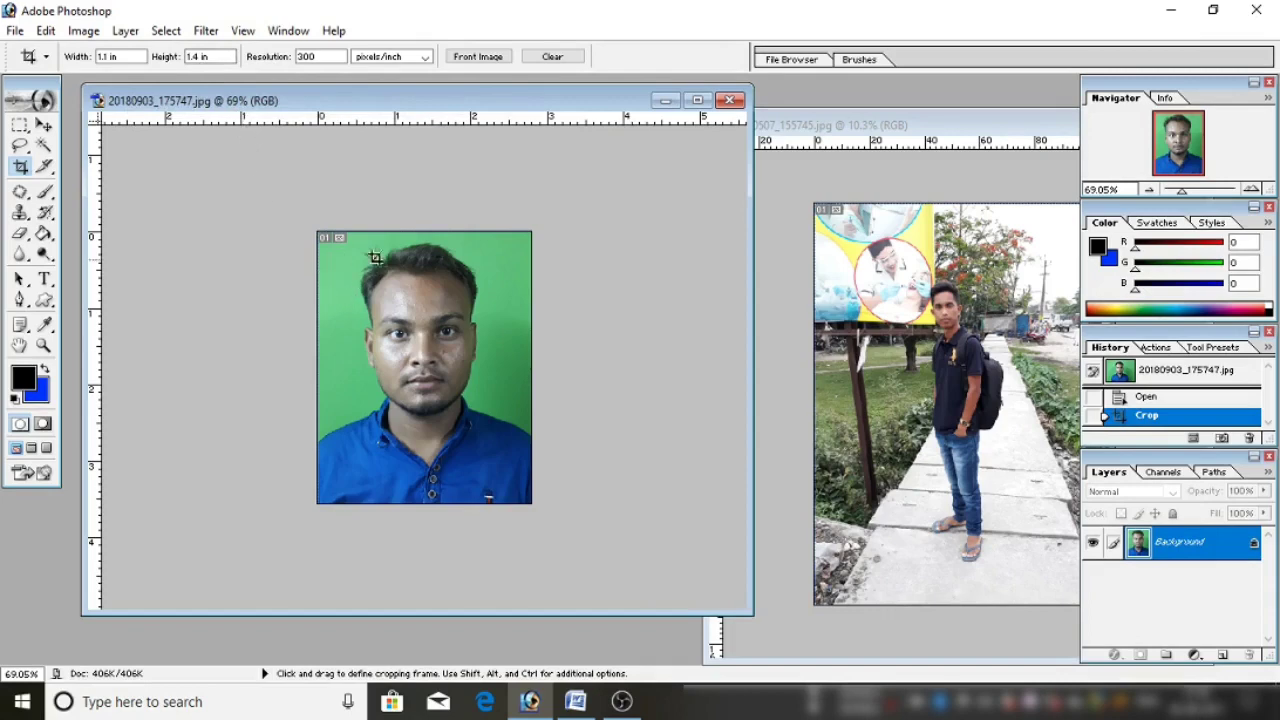
{"action": "right_click", "coordinate": [406, 101]}
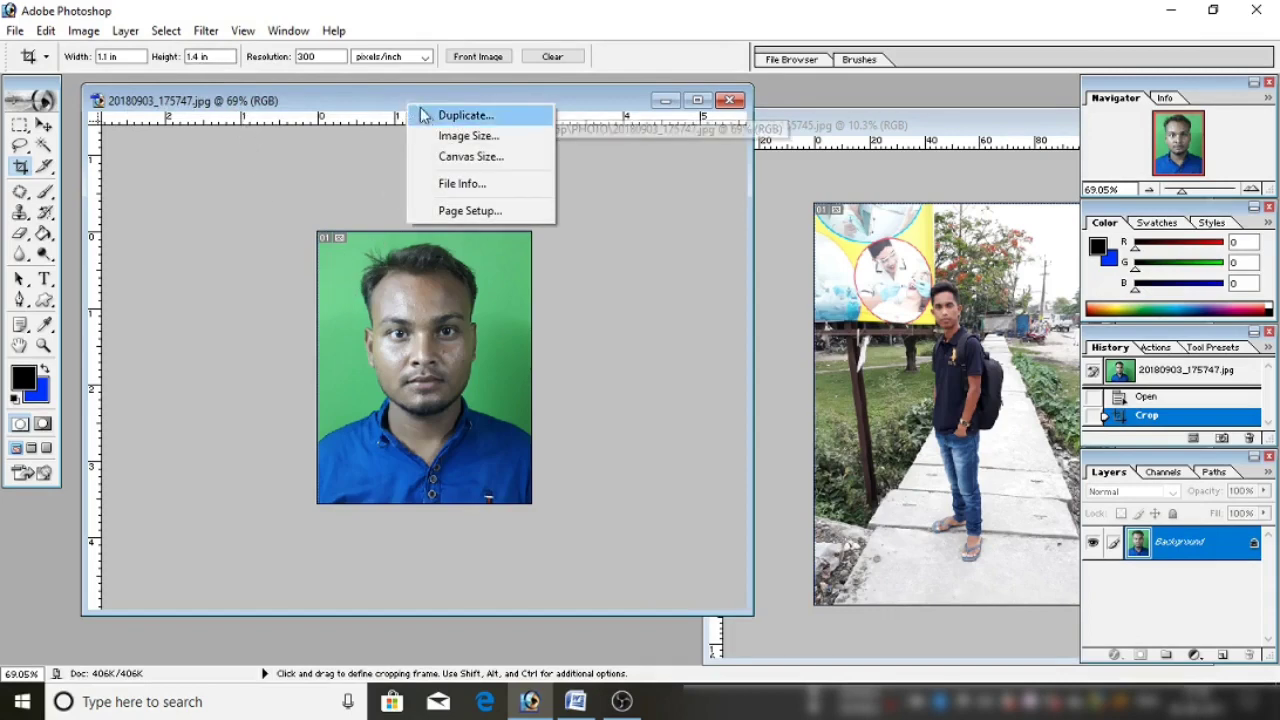
{"action": "left_click", "coordinate": [440, 136]}
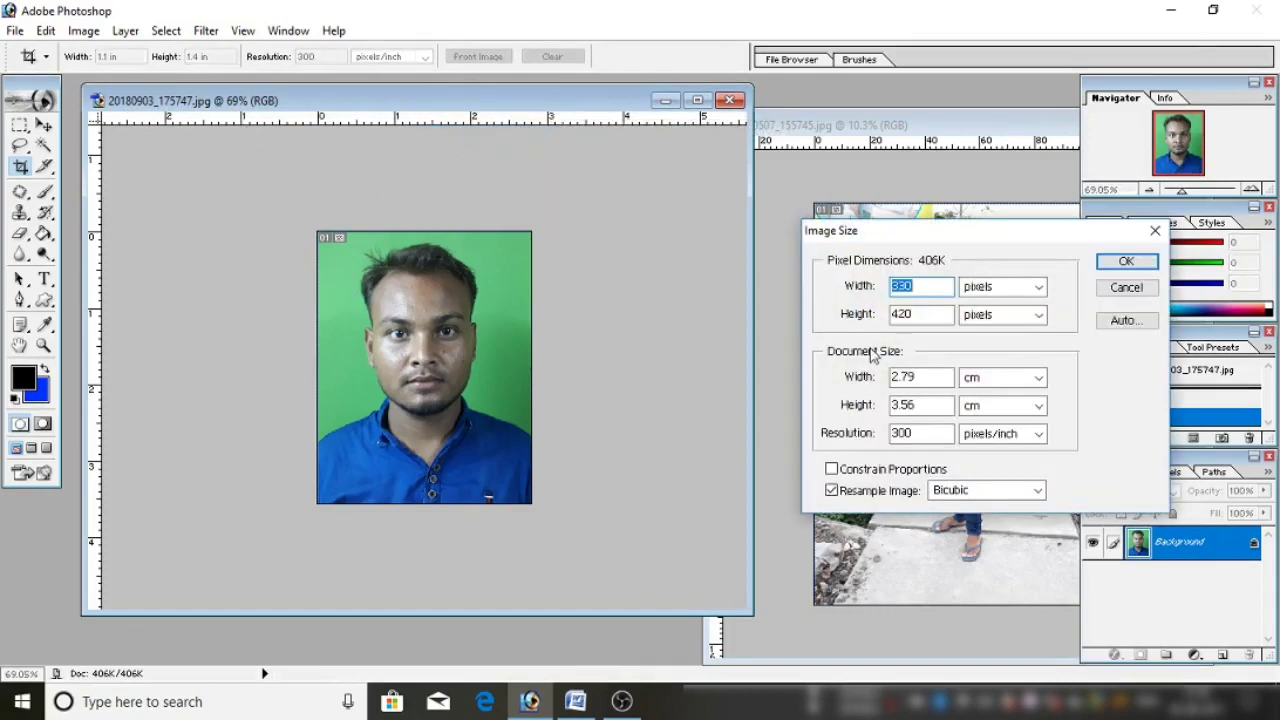
{"action": "left_click", "coordinate": [972, 380]}
{"action": "left_click", "coordinate": [979, 409]}
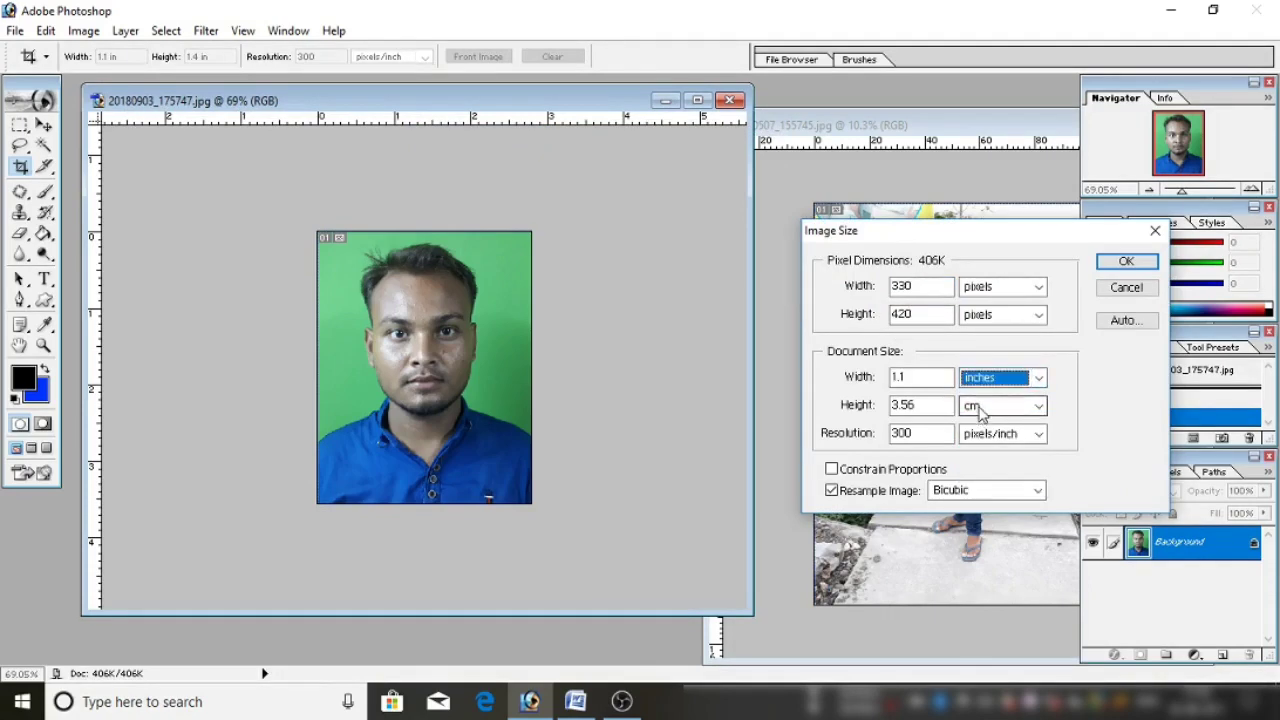
{"action": "left_click", "coordinate": [979, 409]}
{"action": "left_click", "coordinate": [982, 434]}
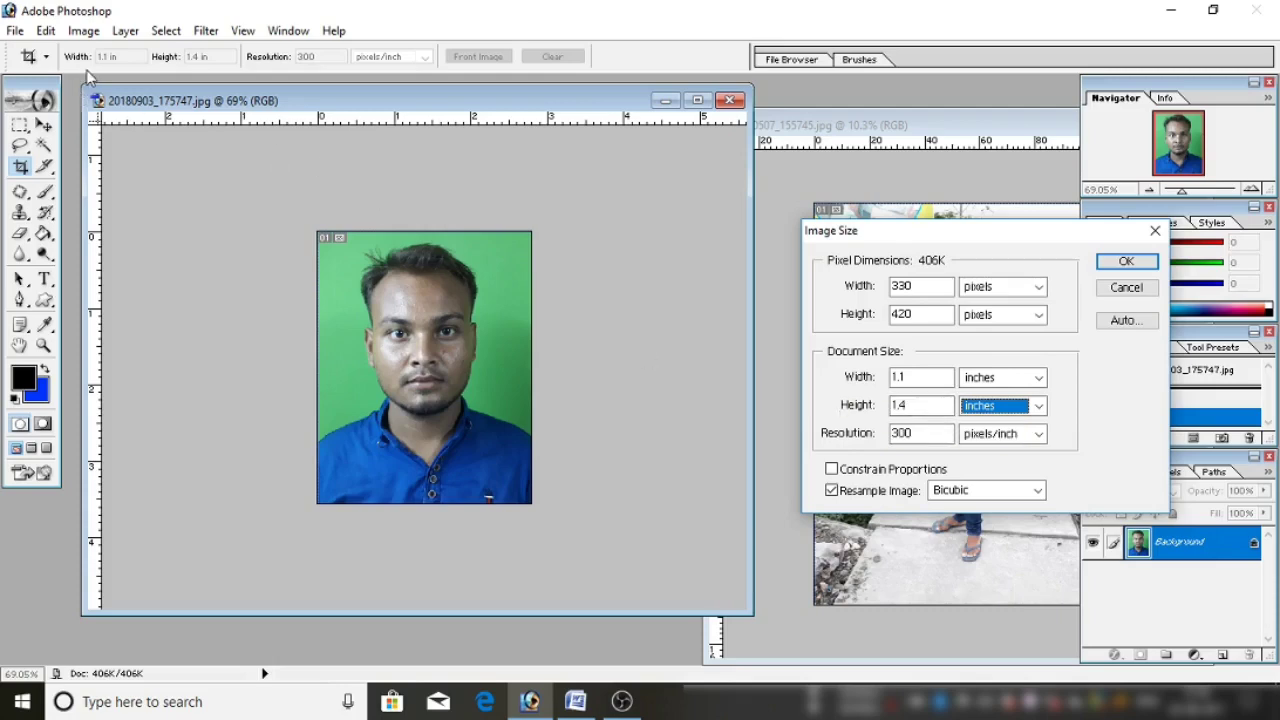
{"action": "left_click", "coordinate": [1126, 262]}
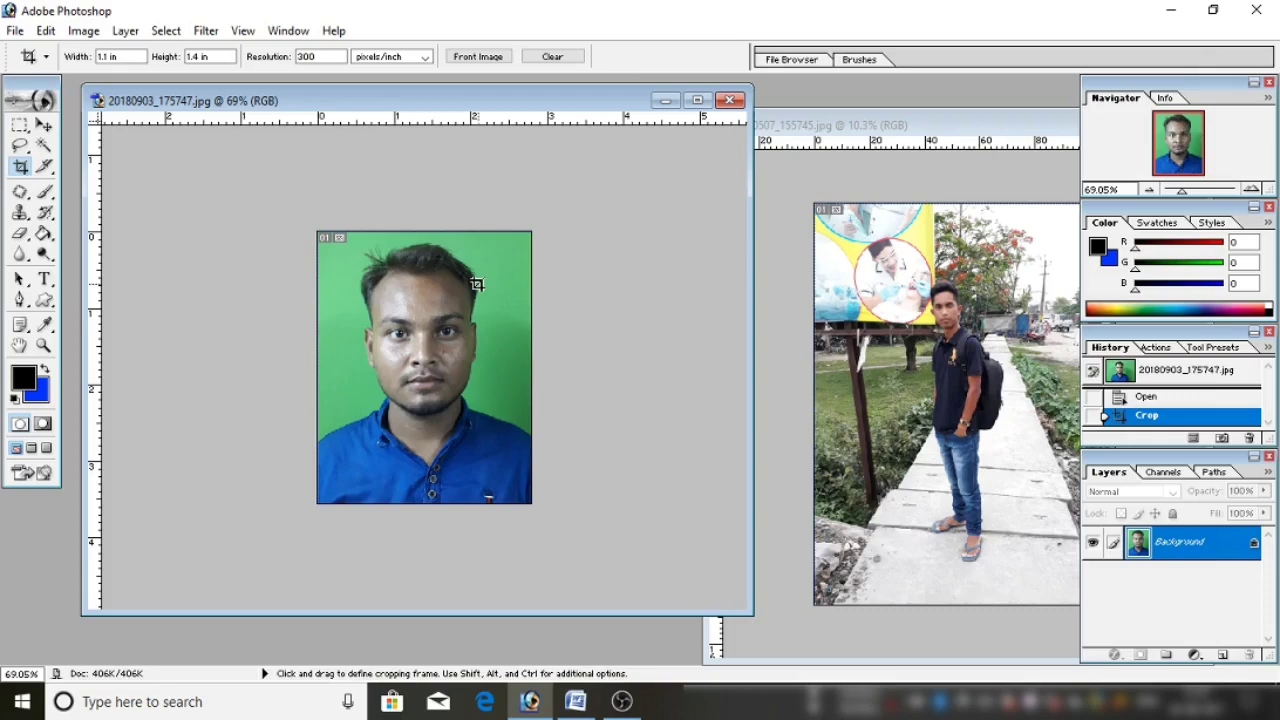
Check the portrait's Image Size with document width and height shown in inches (1.1 × 1.4 in)
{"action": "right_click", "coordinate": [358, 104]}
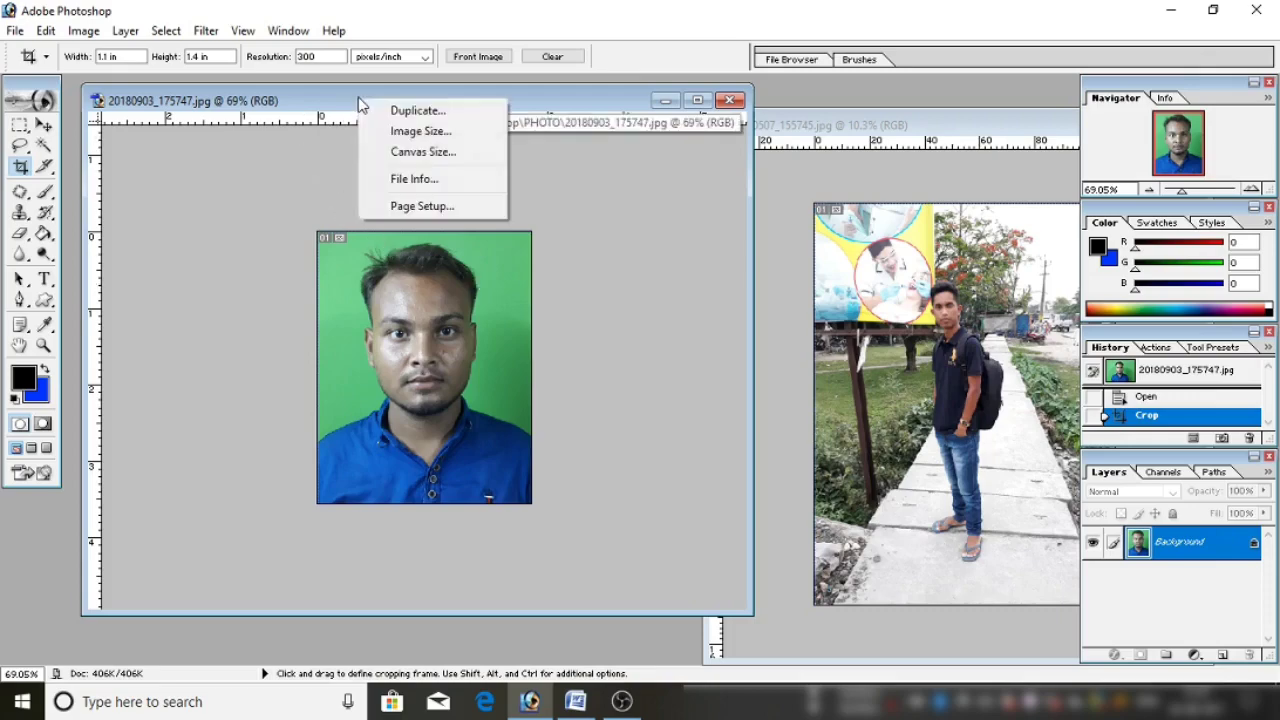
{"action": "left_click", "coordinate": [412, 131]}
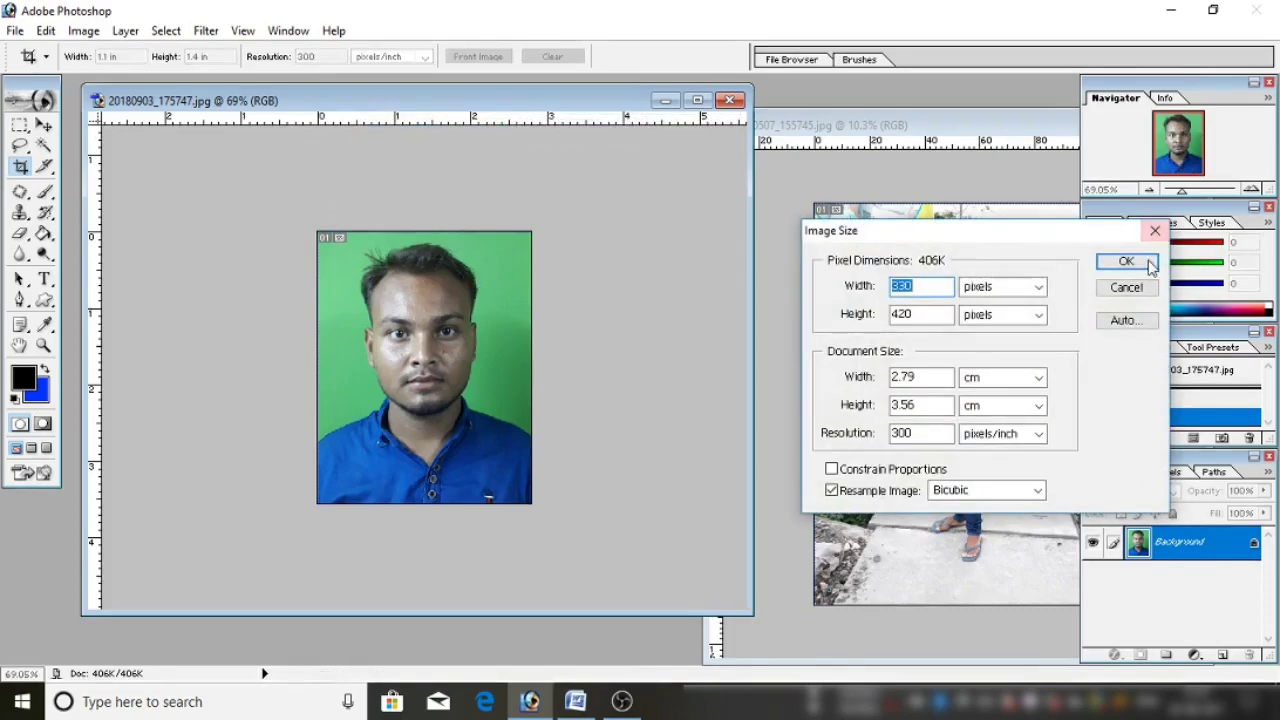
{"action": "left_click", "coordinate": [1126, 262]}
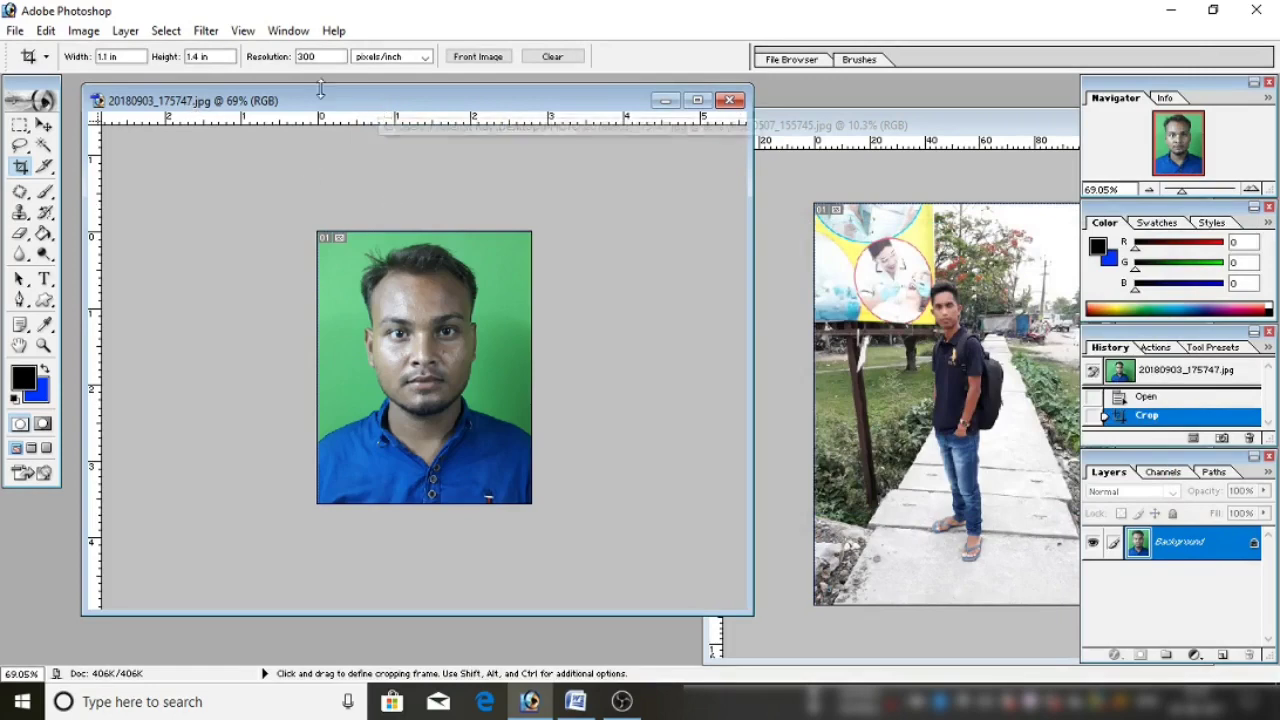
{"action": "left_click", "coordinate": [84, 31]}
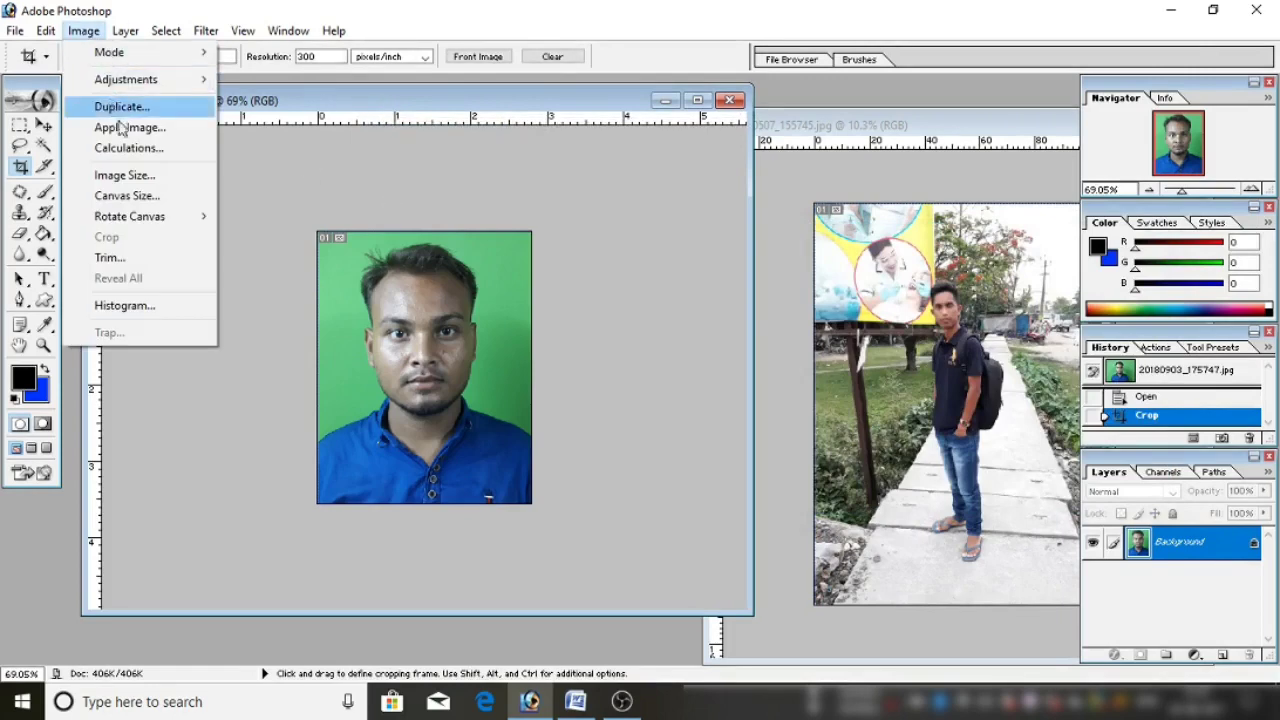
{"action": "left_click", "coordinate": [132, 177]}
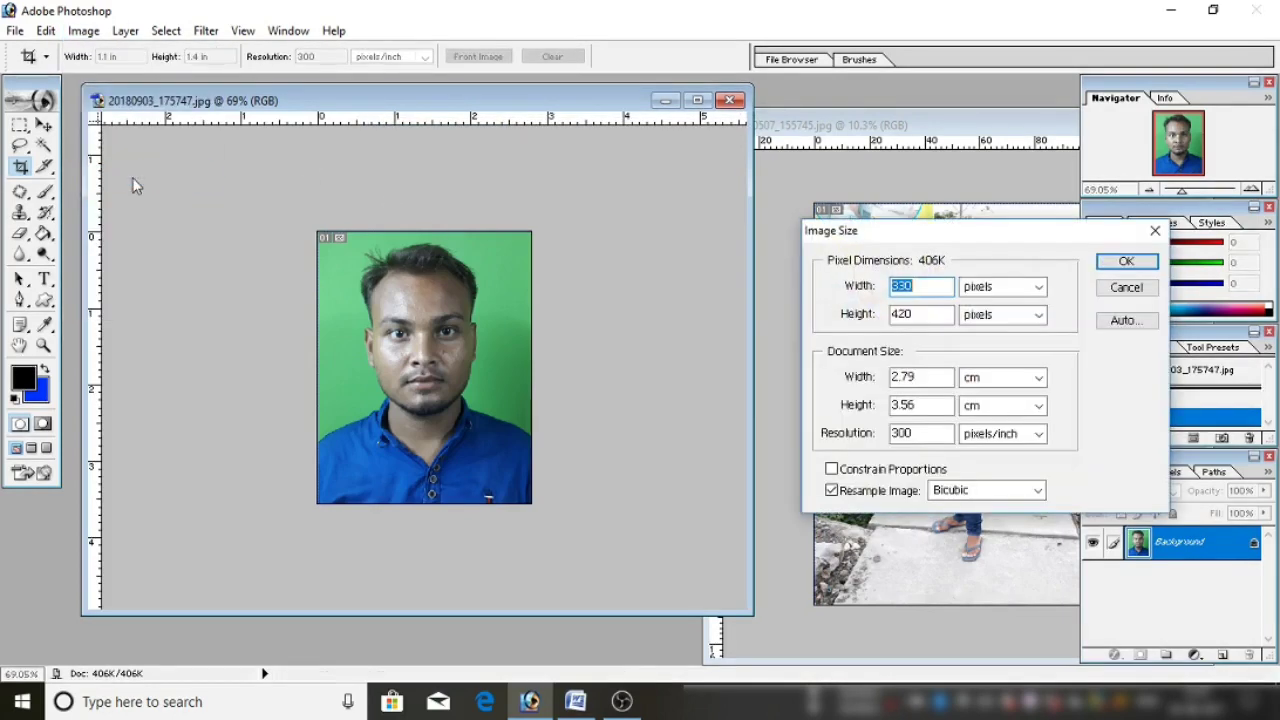
{"action": "left_click", "coordinate": [1000, 377]}
{"action": "left_click", "coordinate": [999, 409]}
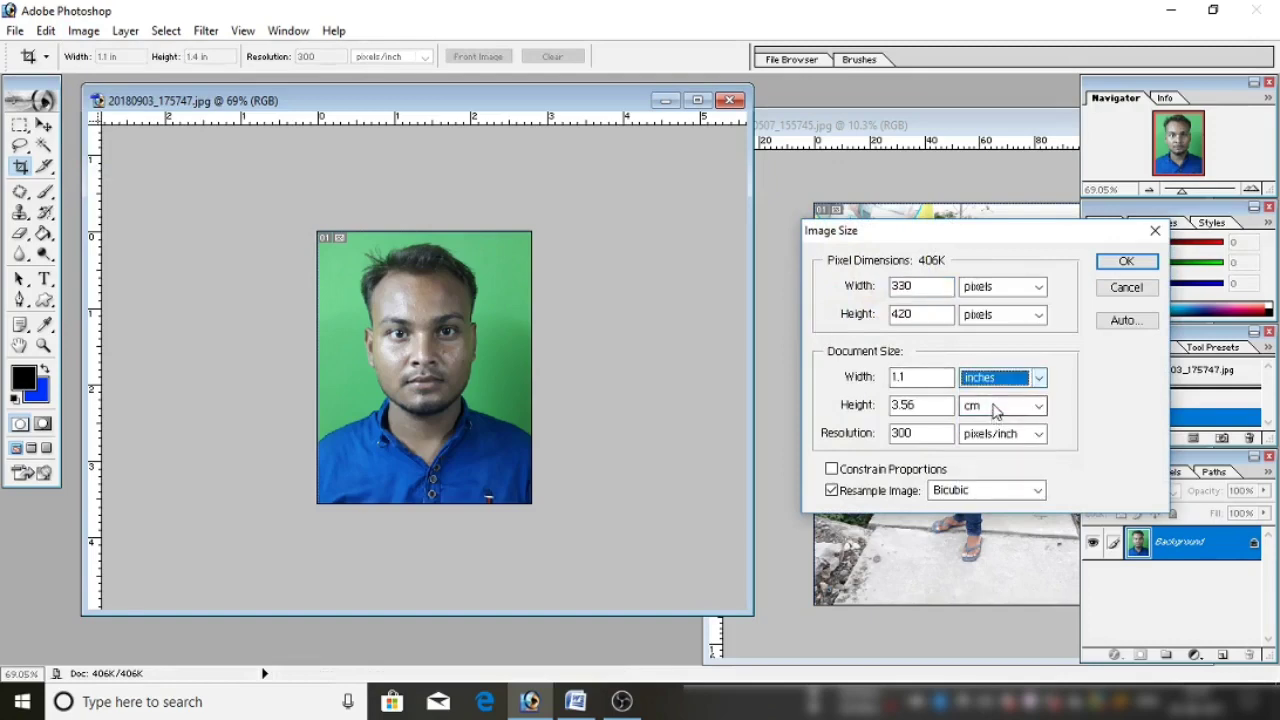
{"action": "left_click", "coordinate": [998, 406]}
{"action": "left_click", "coordinate": [985, 439]}
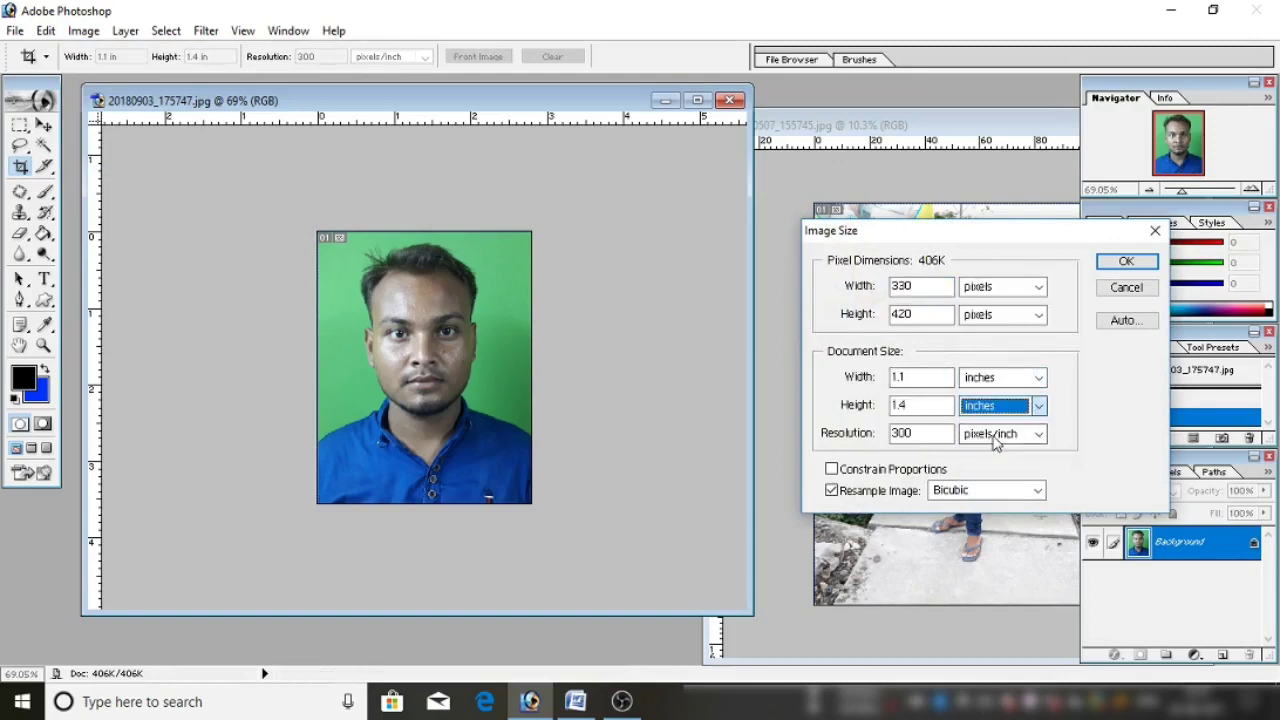
{"action": "left_click", "coordinate": [1117, 264]}
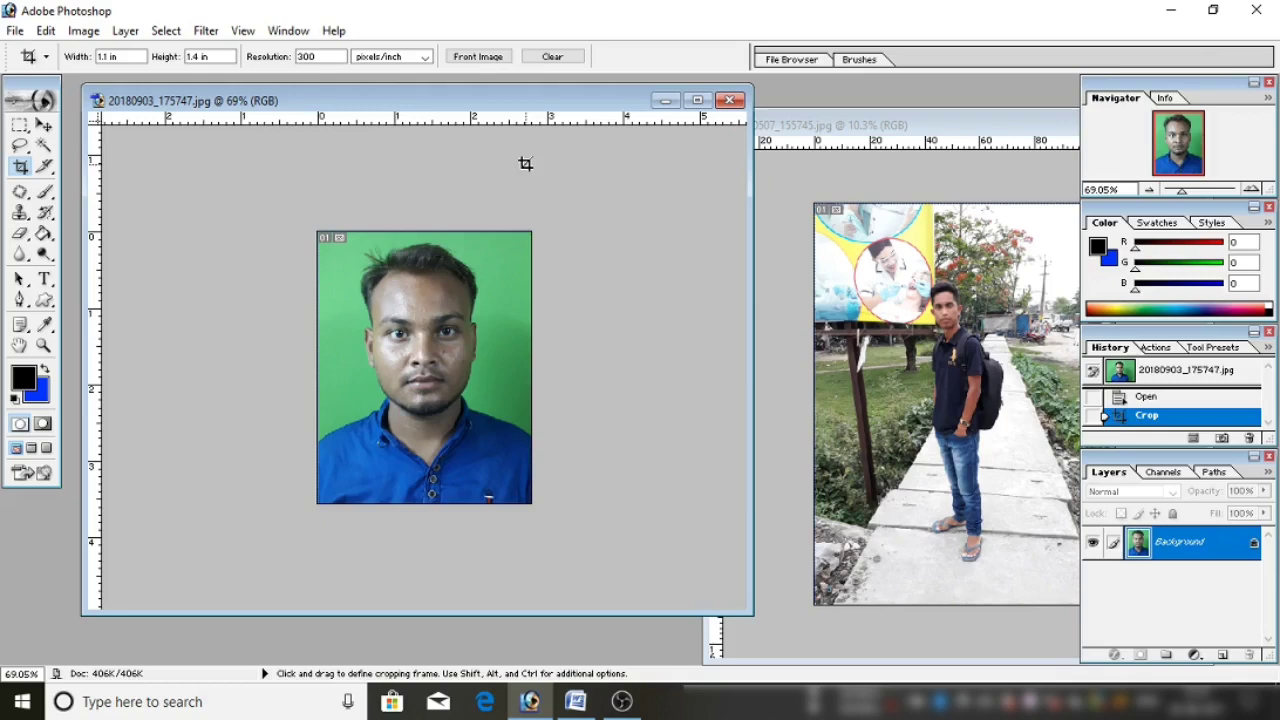
Undo the passport crop, fit the full photo in the window, and clear the crop presets
{"action": "key", "text": "ctrl+z"}
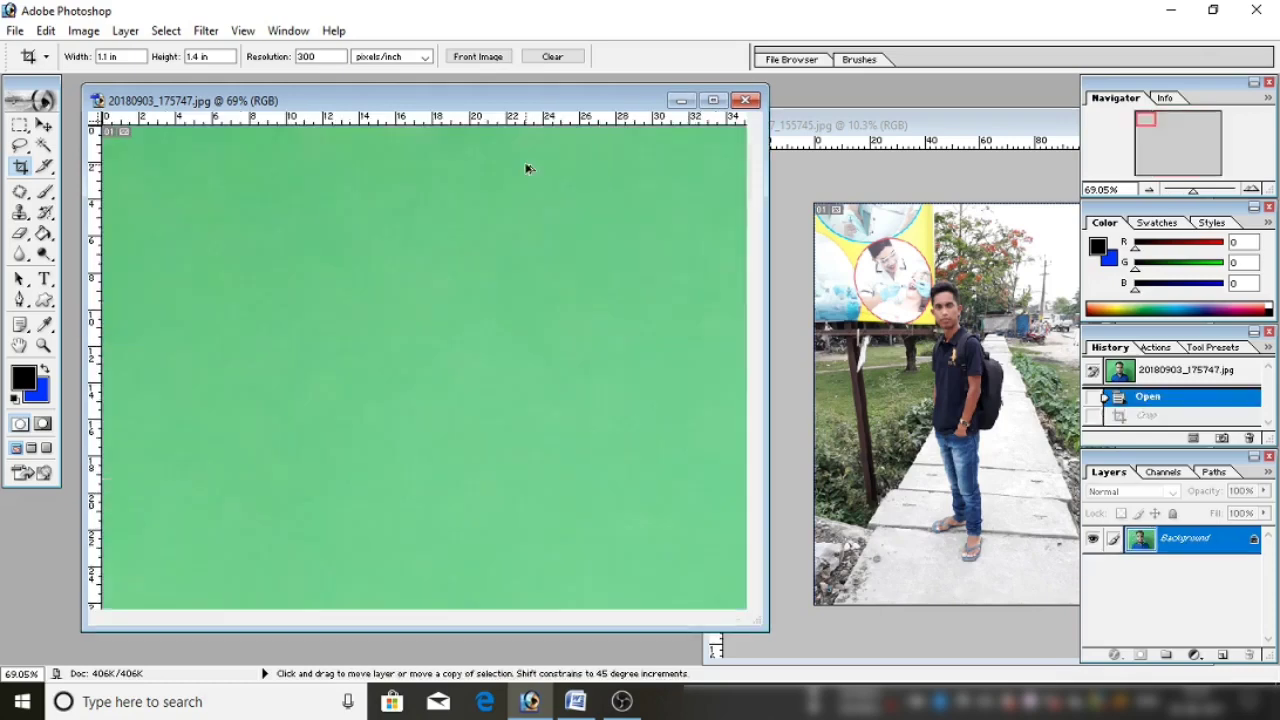
{"action": "key", "text": "ctrl+0"}
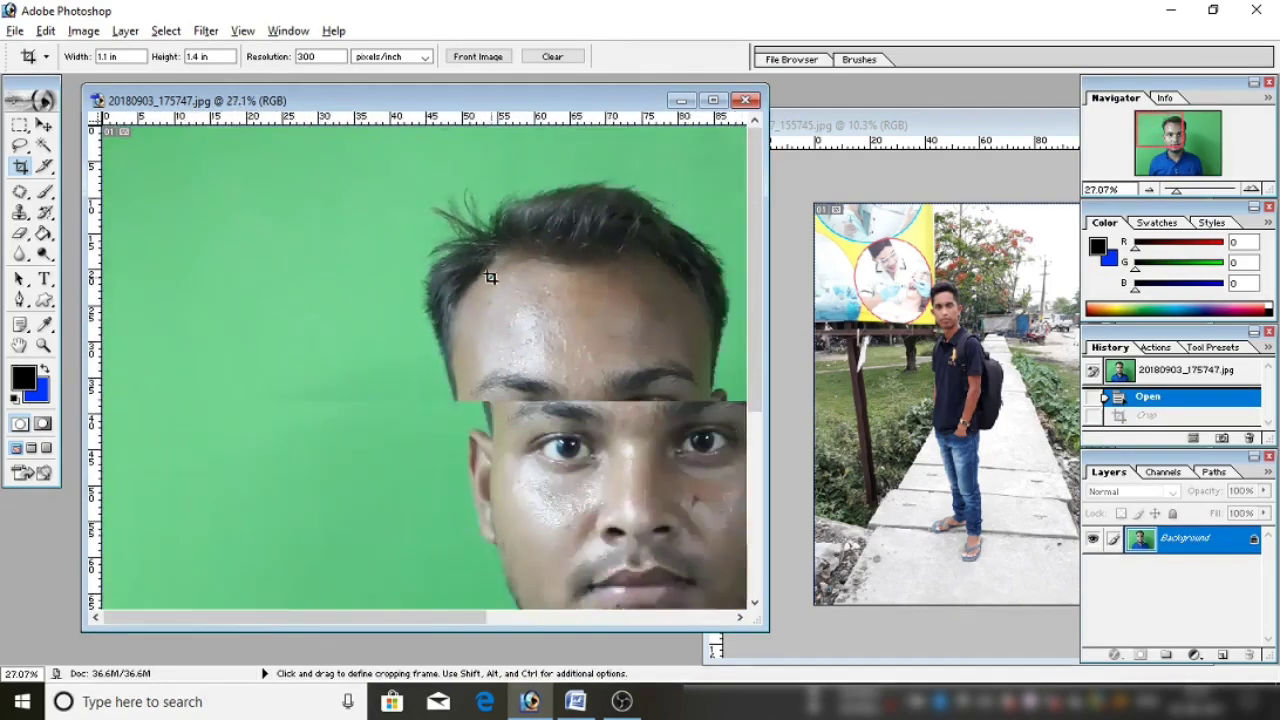
{"action": "key", "text": "alt"}
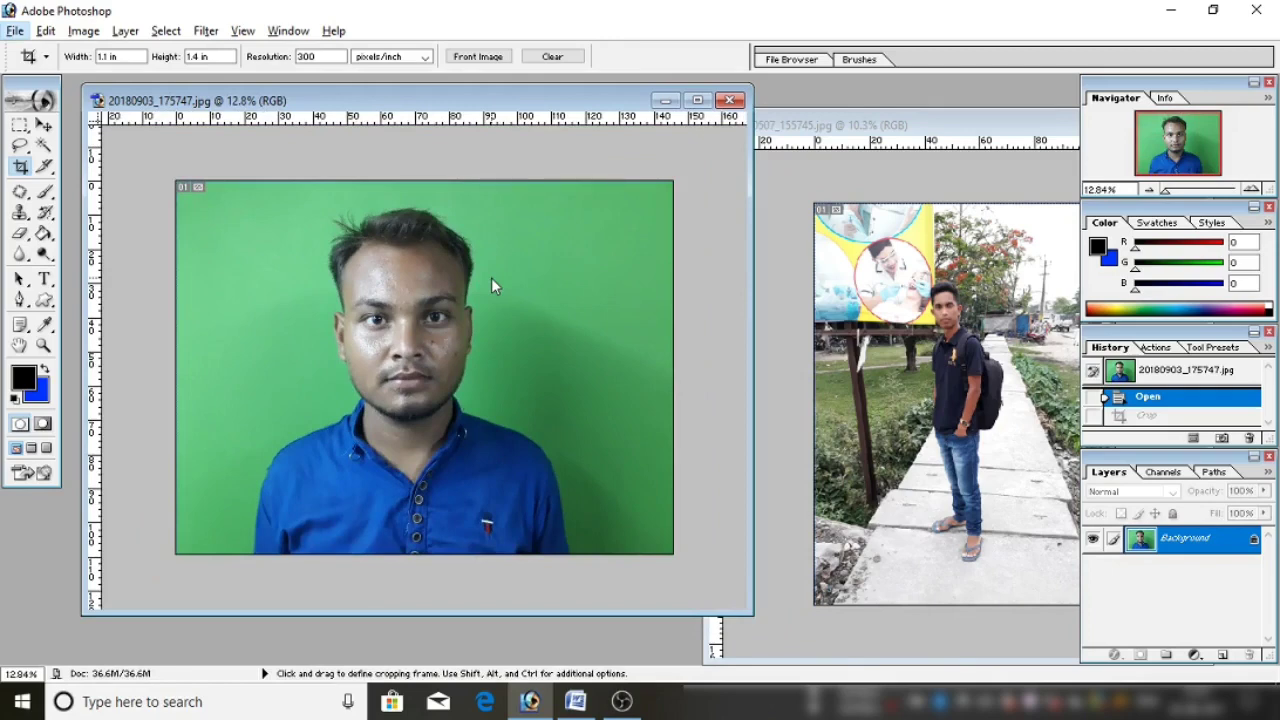
{"action": "left_click", "coordinate": [552, 57]}
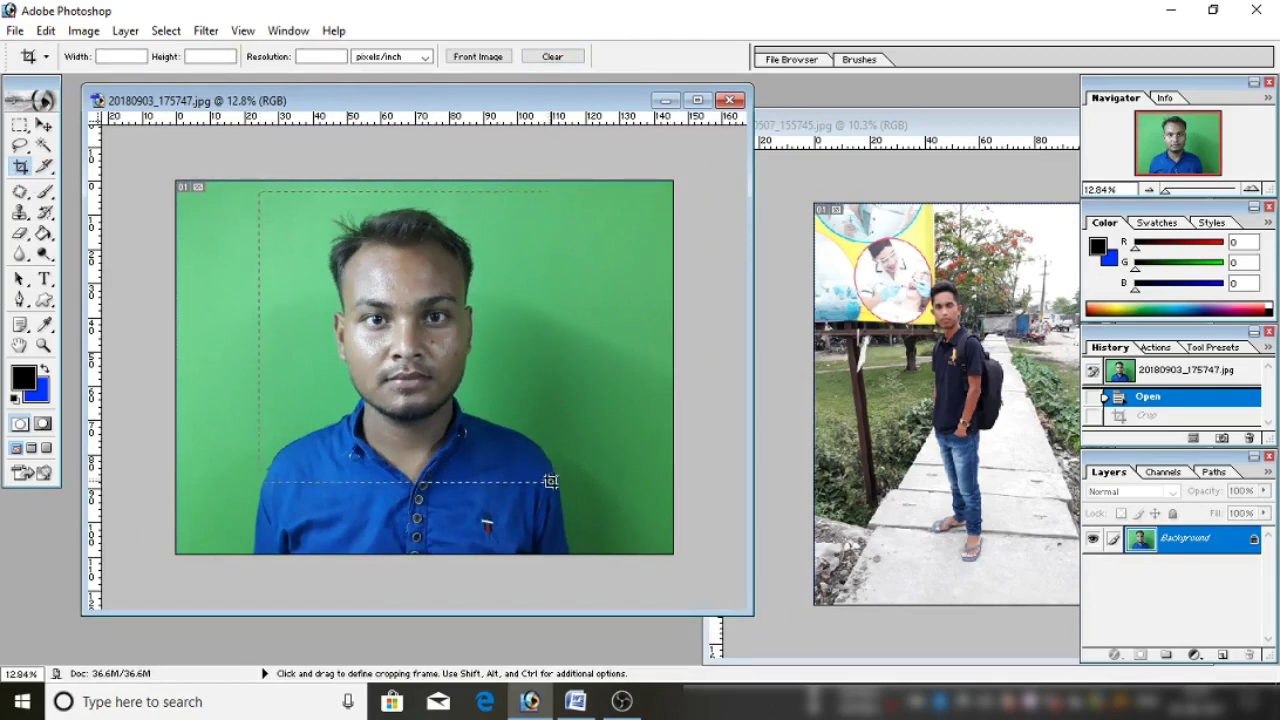
Freely crop the portrait to a head-and-shoulders frame, adjusting the lower corners before applying
{"action": "left_click_drag", "start_coordinate": [259, 191], "coordinate": [553, 498]}
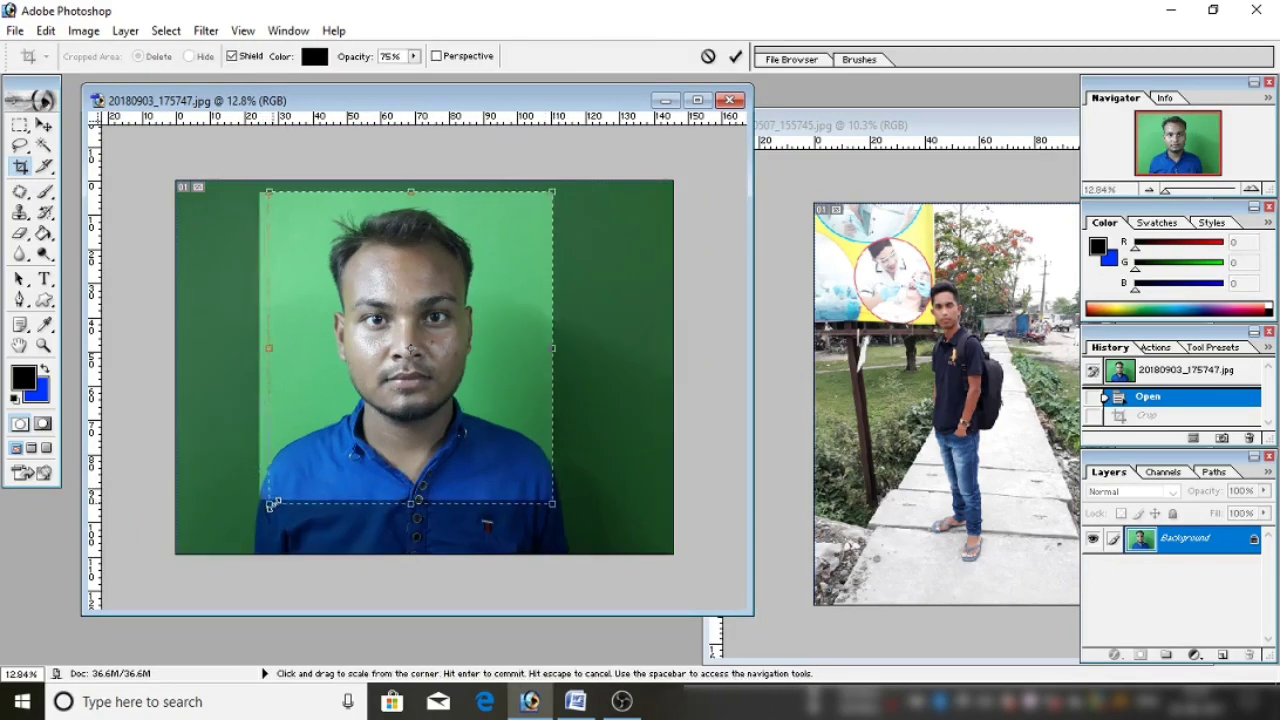
{"action": "left_click_drag", "start_coordinate": [260, 498], "coordinate": [270, 503]}
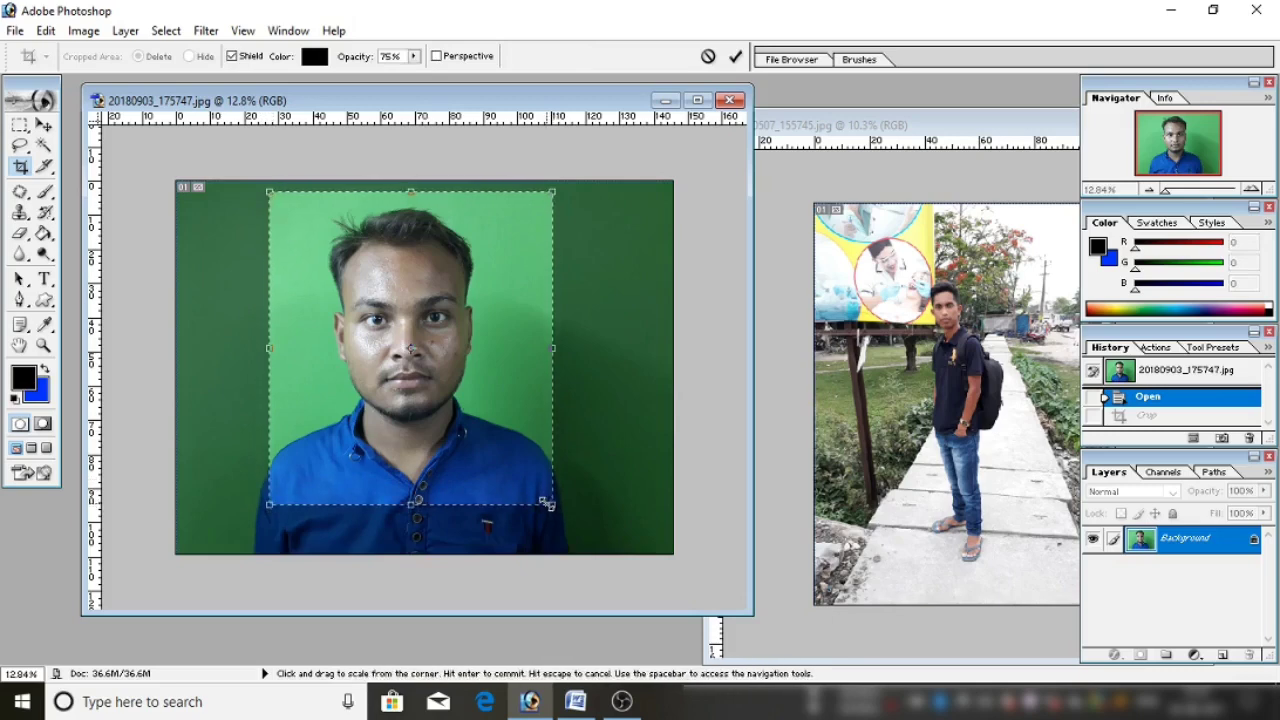
{"action": "left_click_drag", "start_coordinate": [556, 495], "coordinate": [545, 513]}
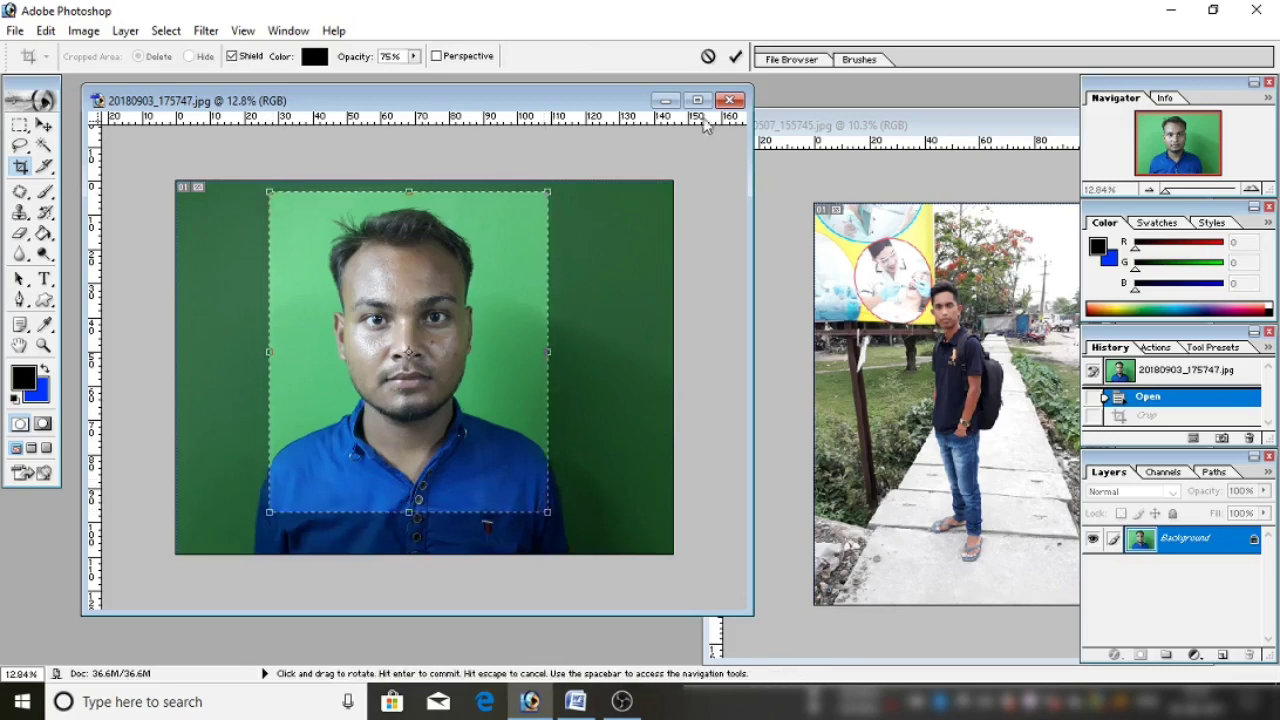
{"action": "left_click", "coordinate": [735, 56]}
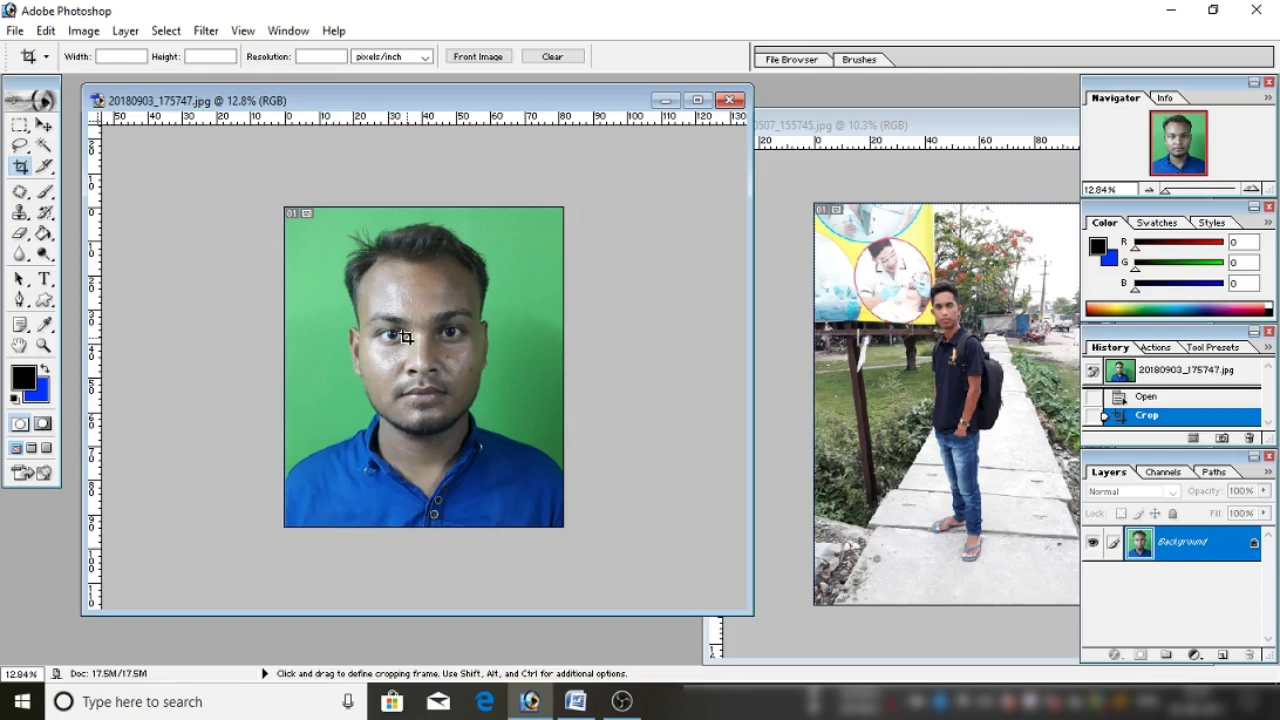
{"action": "right_click", "coordinate": [412, 100]}
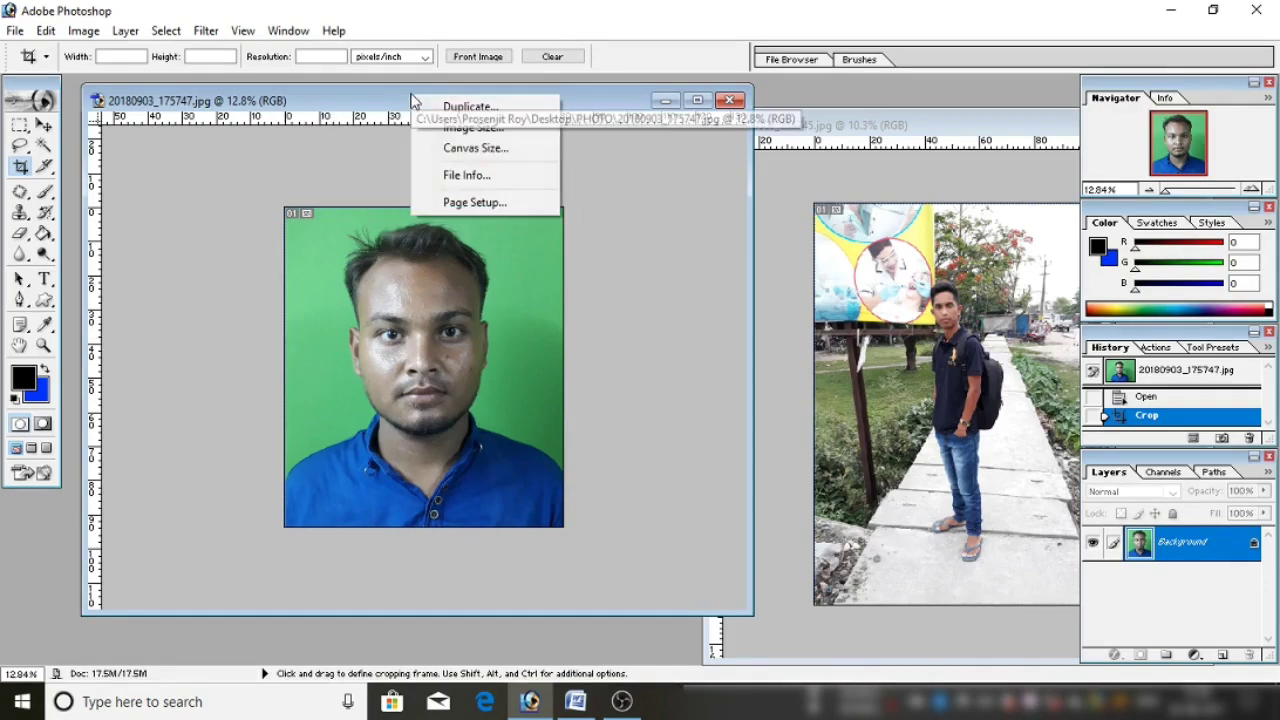
{"action": "left_click", "coordinate": [446, 128]}
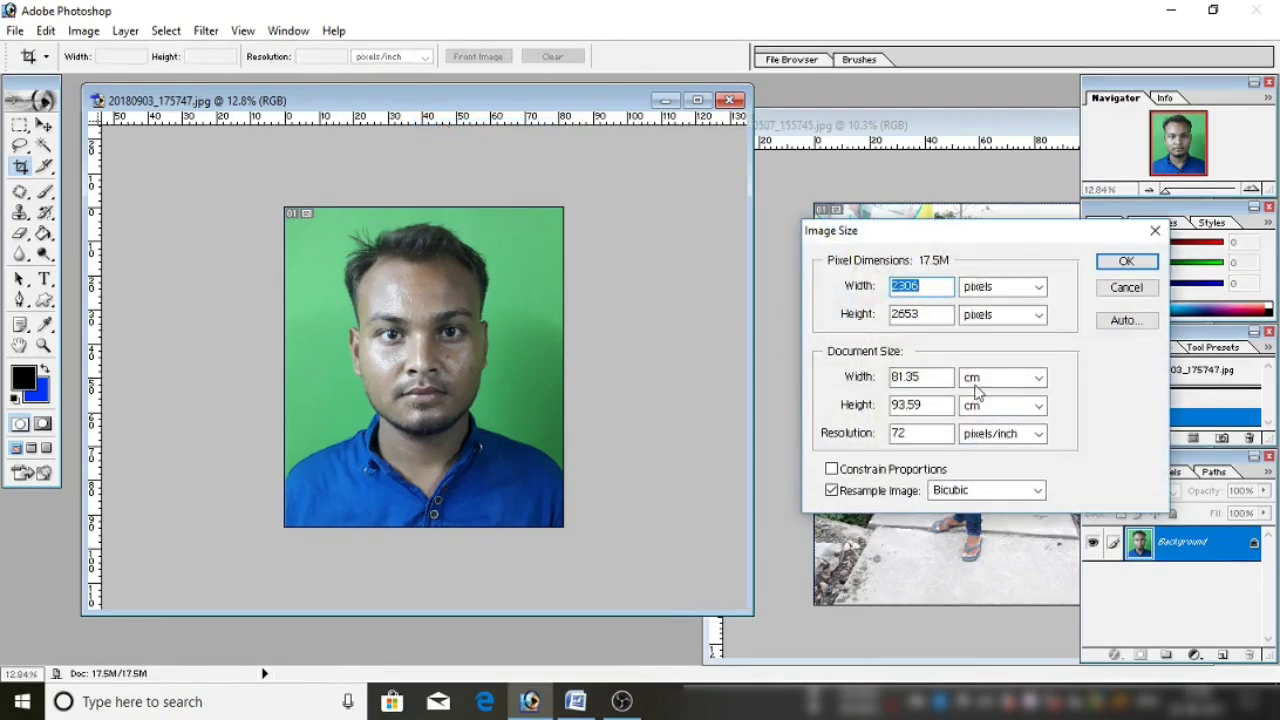
{"action": "left_click", "coordinate": [980, 380]}
{"action": "left_click", "coordinate": [982, 414]}
{"action": "left_click", "coordinate": [993, 408]}
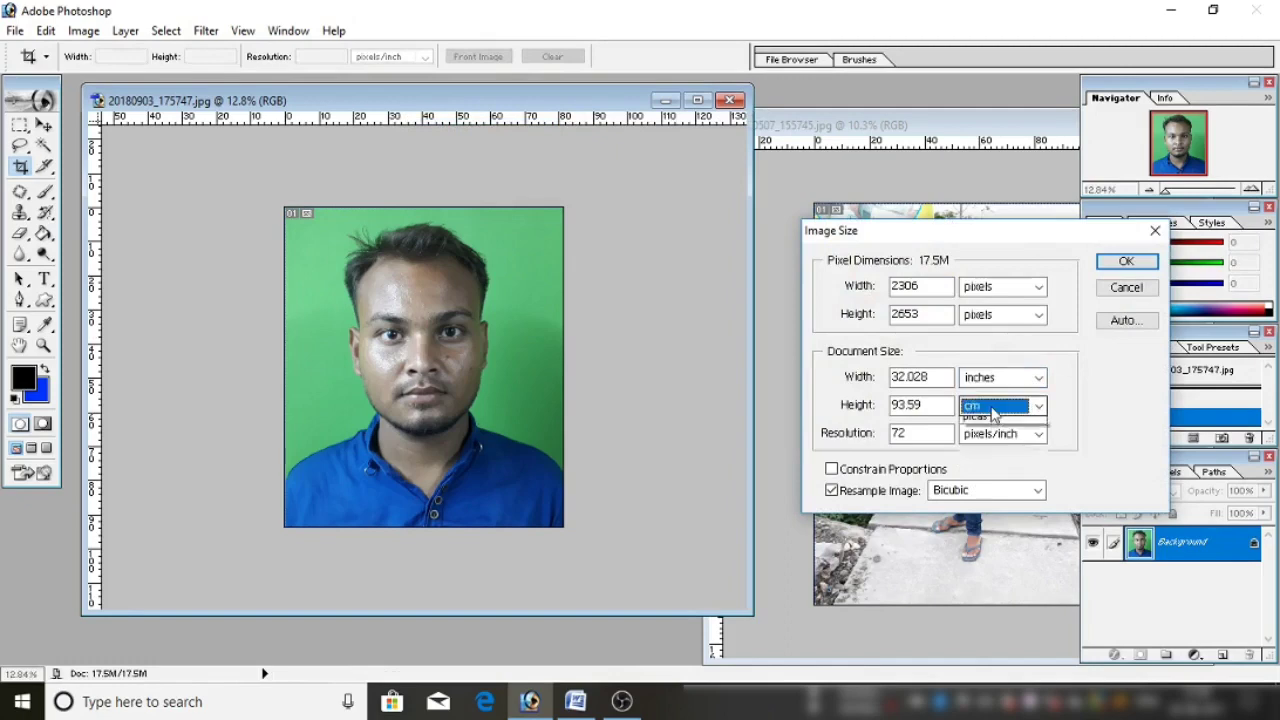
{"action": "left_click", "coordinate": [990, 431]}
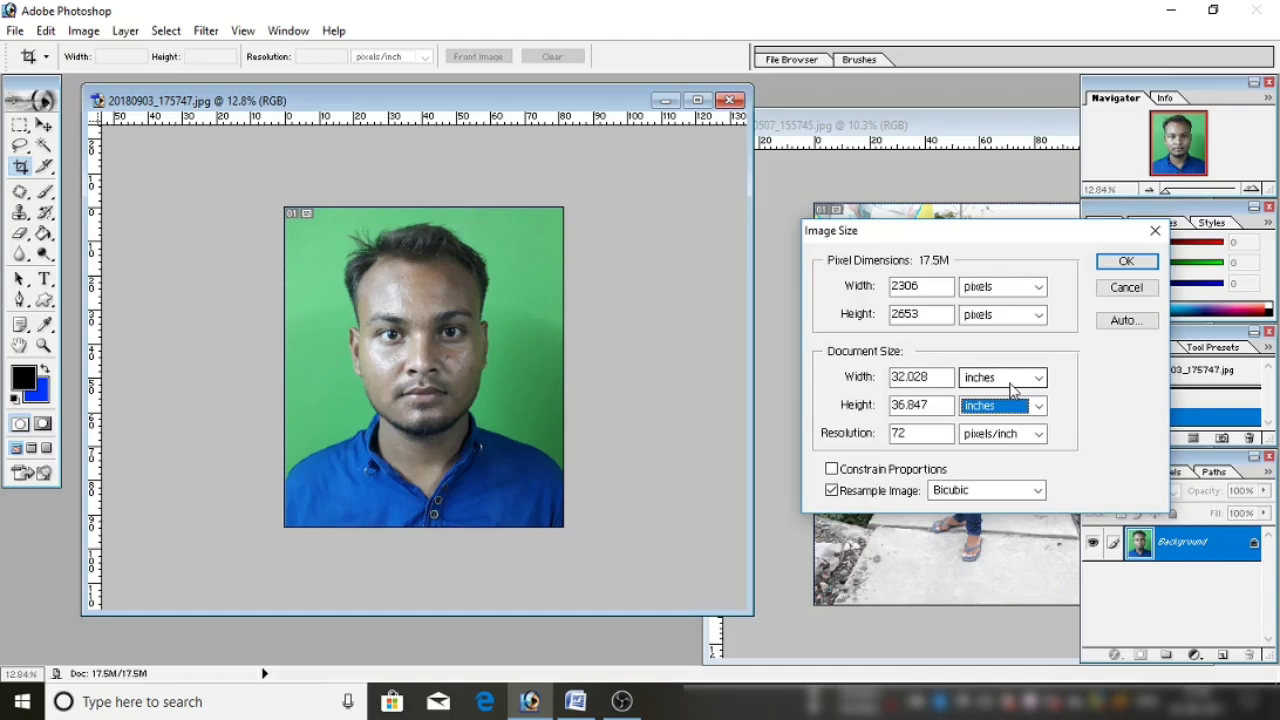
{"action": "left_click", "coordinate": [1126, 287]}
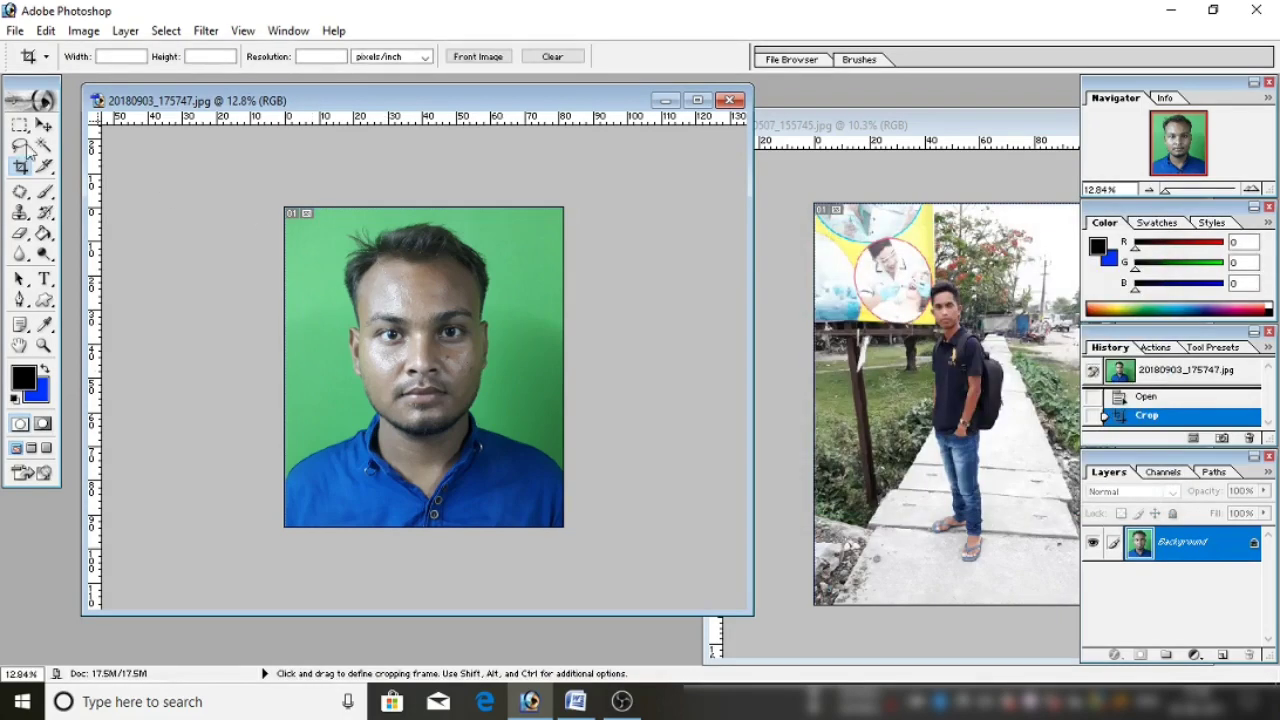
Crop the portrait again around its whole current extent, adding a second Crop step
{"action": "left_click_drag", "start_coordinate": [274, 194], "coordinate": [569, 578]}
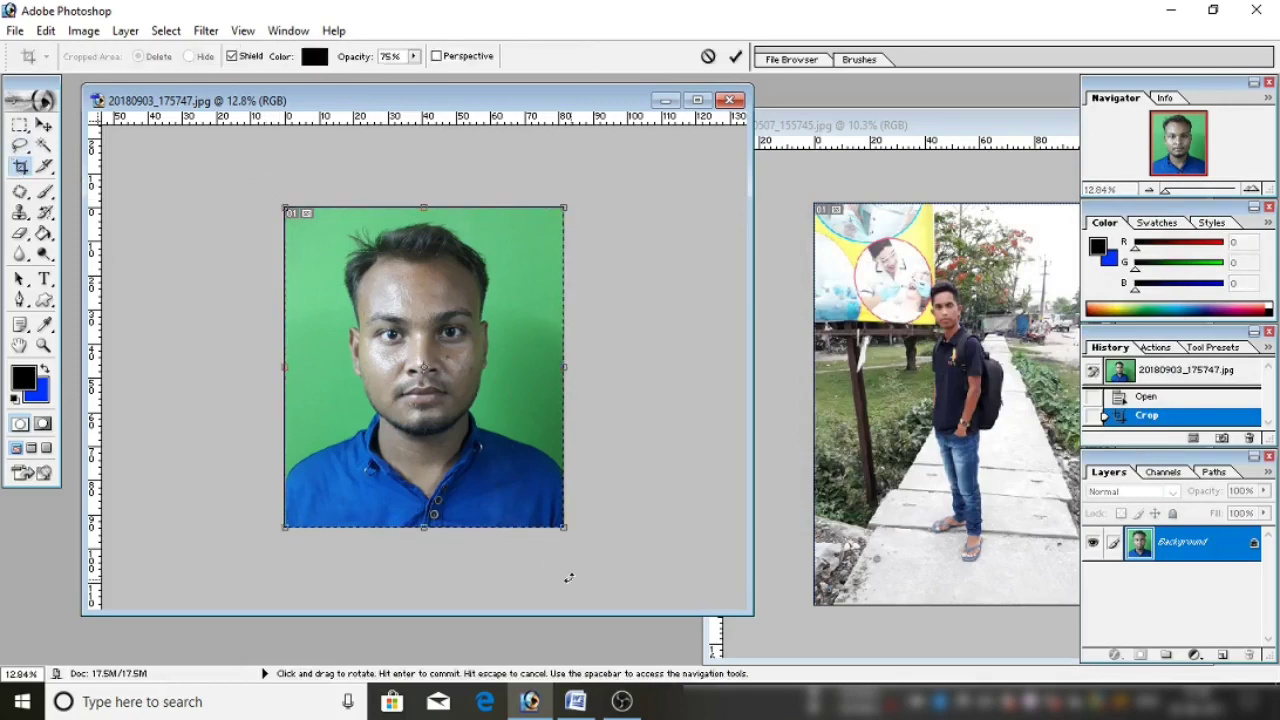
{"action": "left_click", "coordinate": [736, 57]}
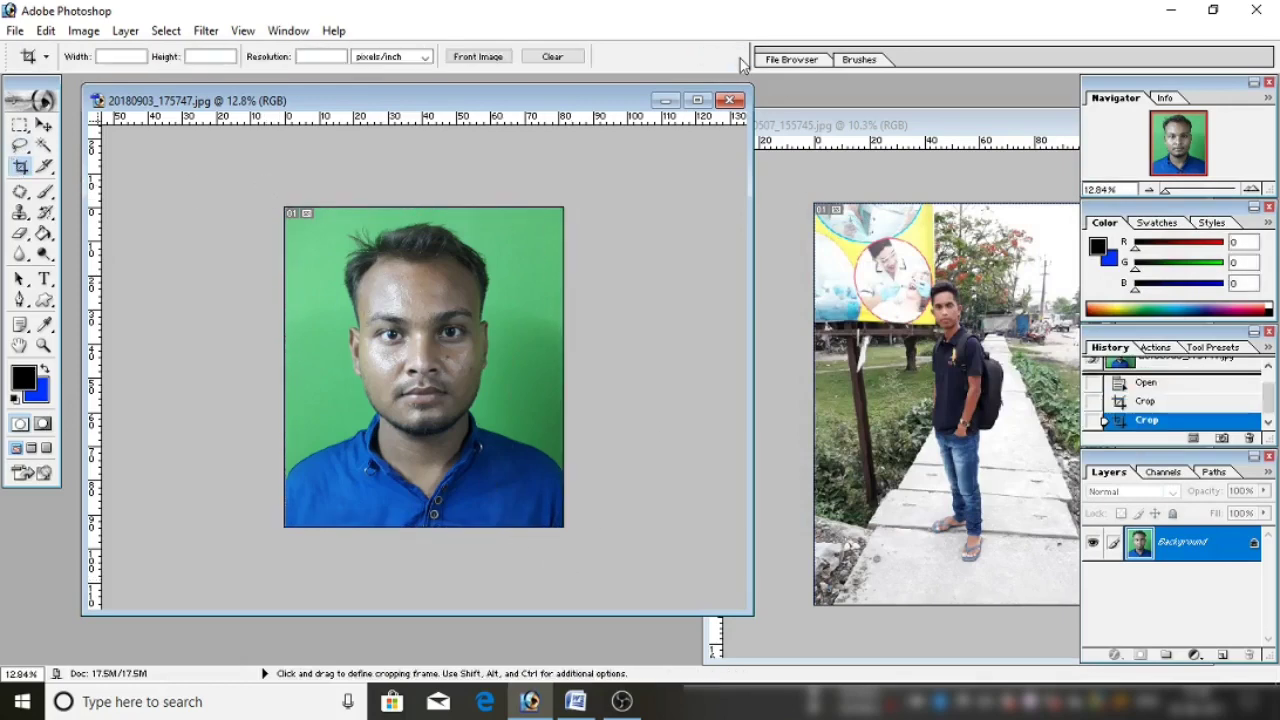
{"action": "left_click", "coordinate": [139, 56]}
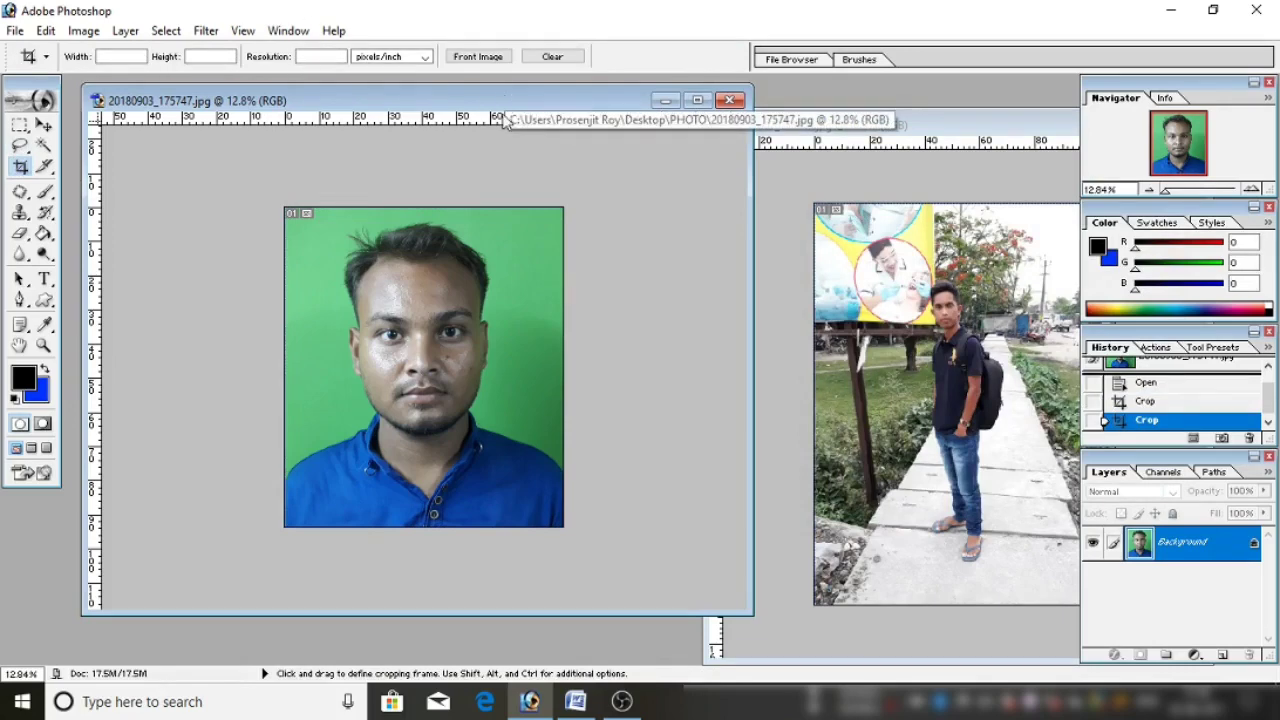
Open Image Size for the portrait and switch the Width and Height units to inches
{"action": "right_click", "coordinate": [426, 104]}
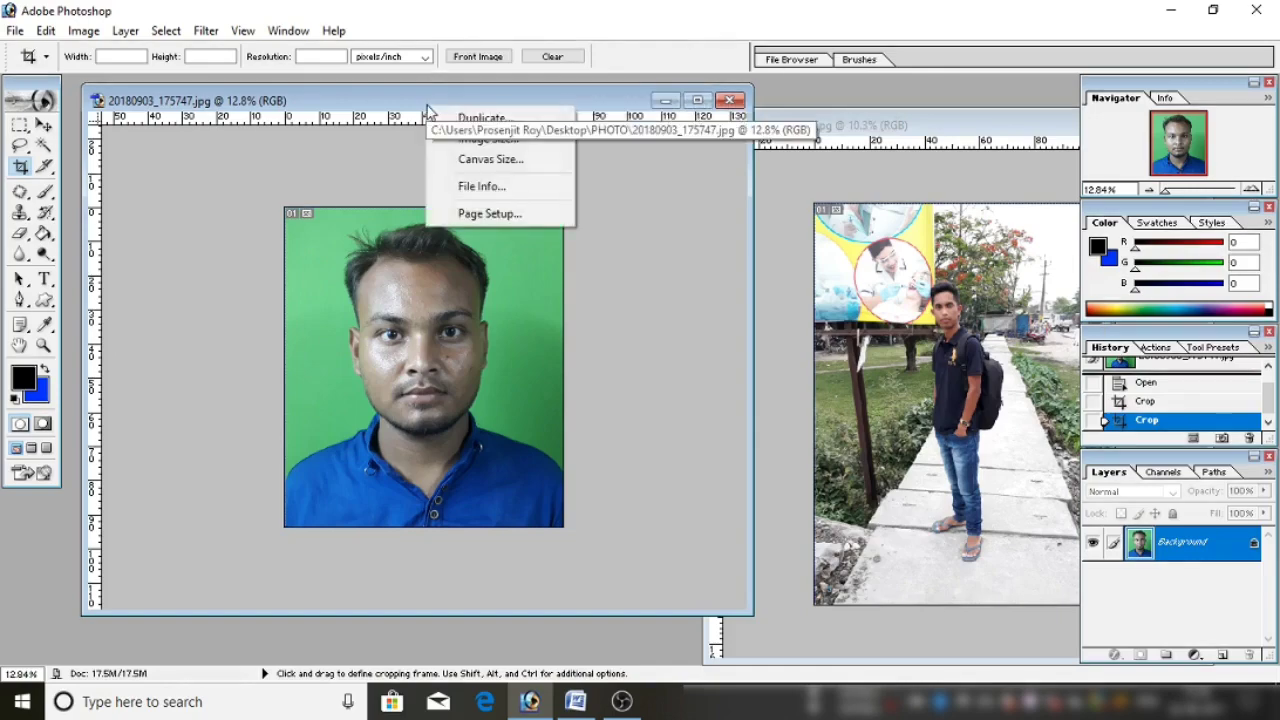
{"action": "left_click", "coordinate": [478, 140]}
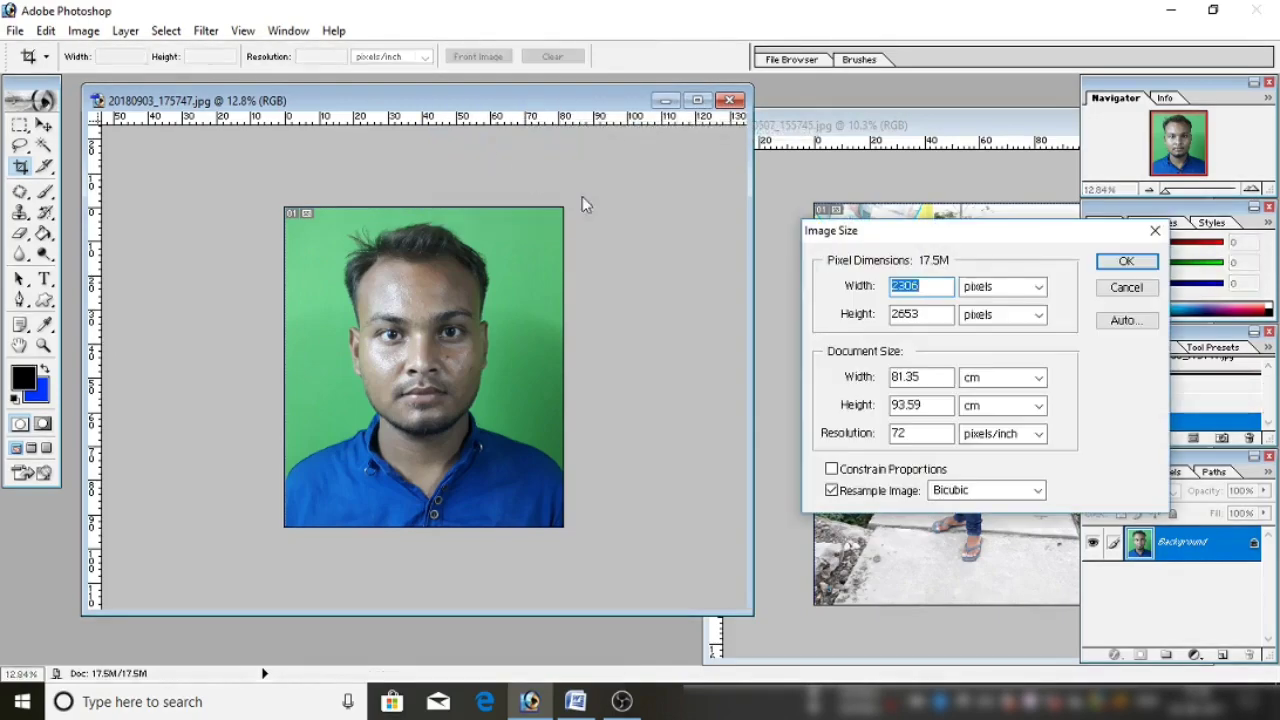
{"action": "left_click", "coordinate": [1013, 378]}
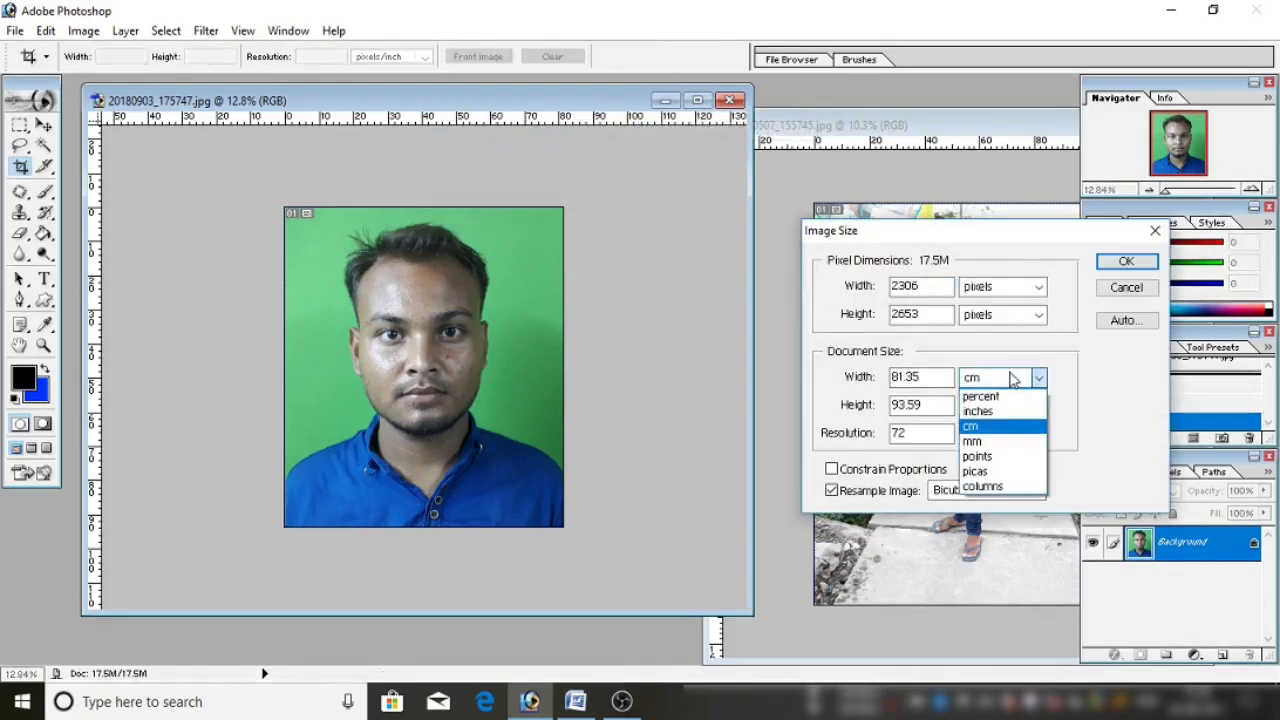
{"action": "left_click", "coordinate": [1003, 412]}
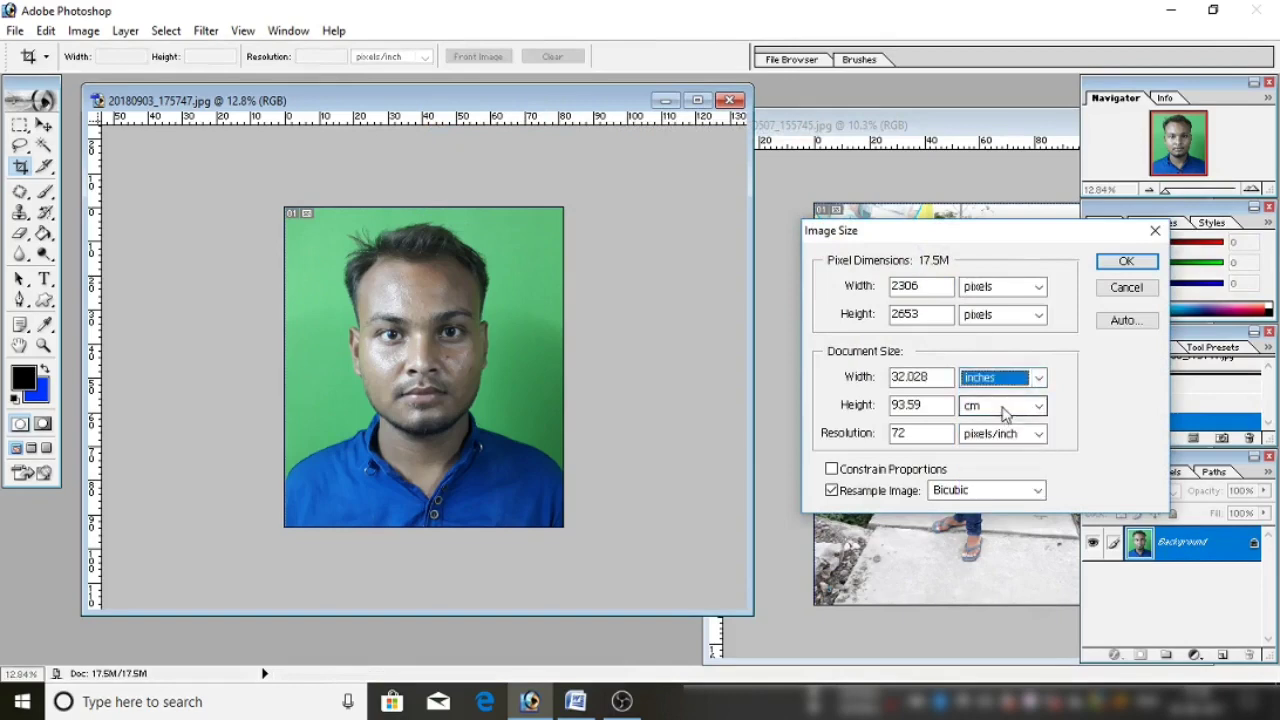
{"action": "left_click", "coordinate": [1003, 413]}
{"action": "left_click", "coordinate": [1000, 434]}
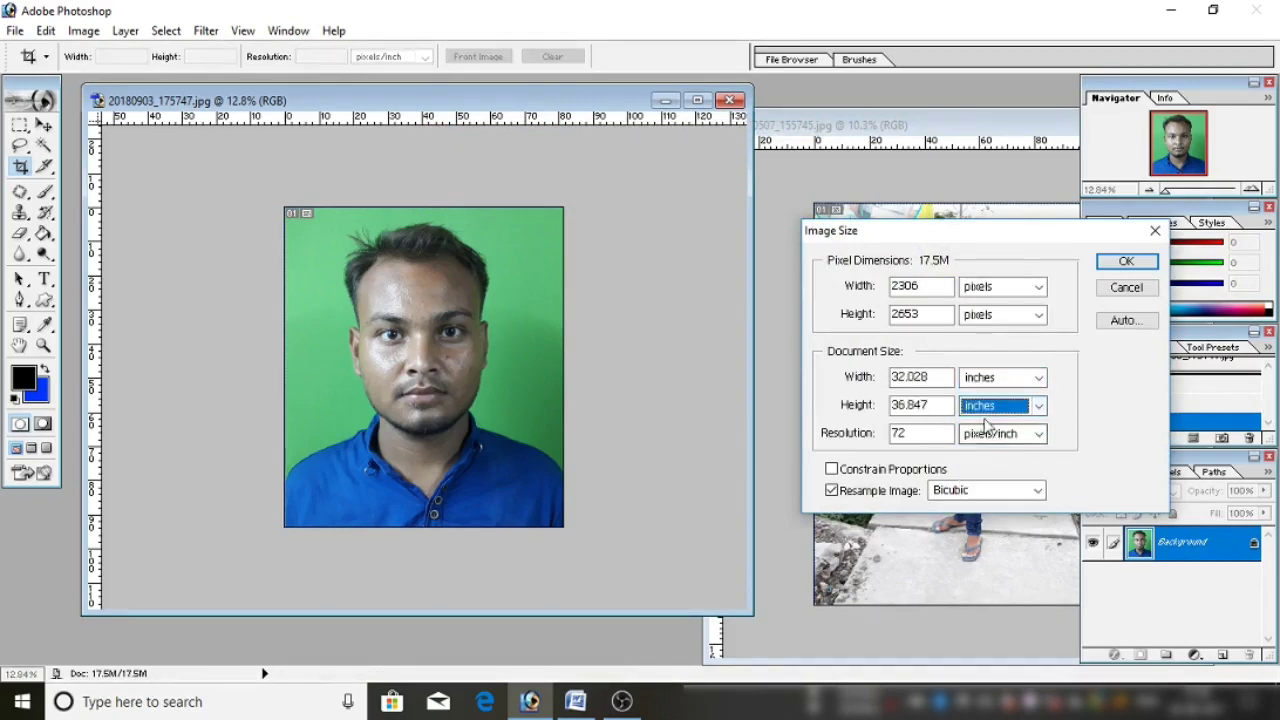
Resample the portrait to 1.1 × 1.4 inches at 300 pixels/inch (330 × 420 px)
{"action": "double_click", "coordinate": [928, 377]}
{"action": "type", "text": "1."}
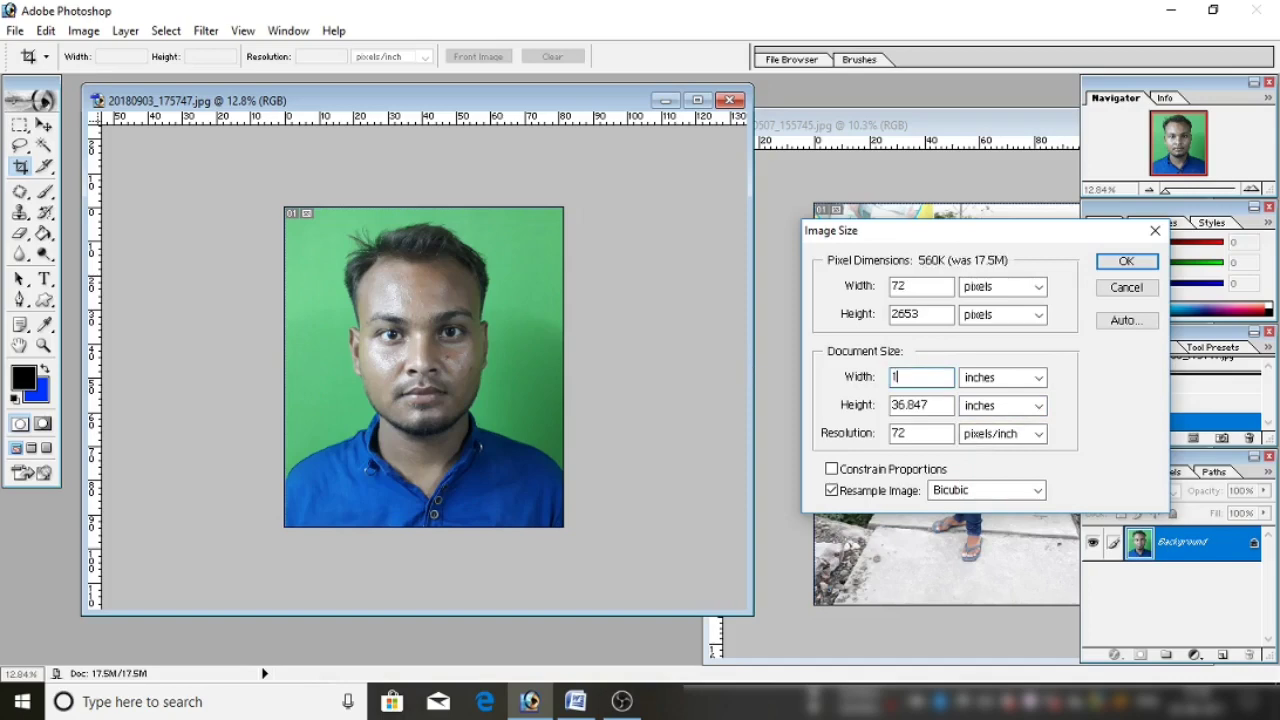
{"action": "type", "text": "1"}
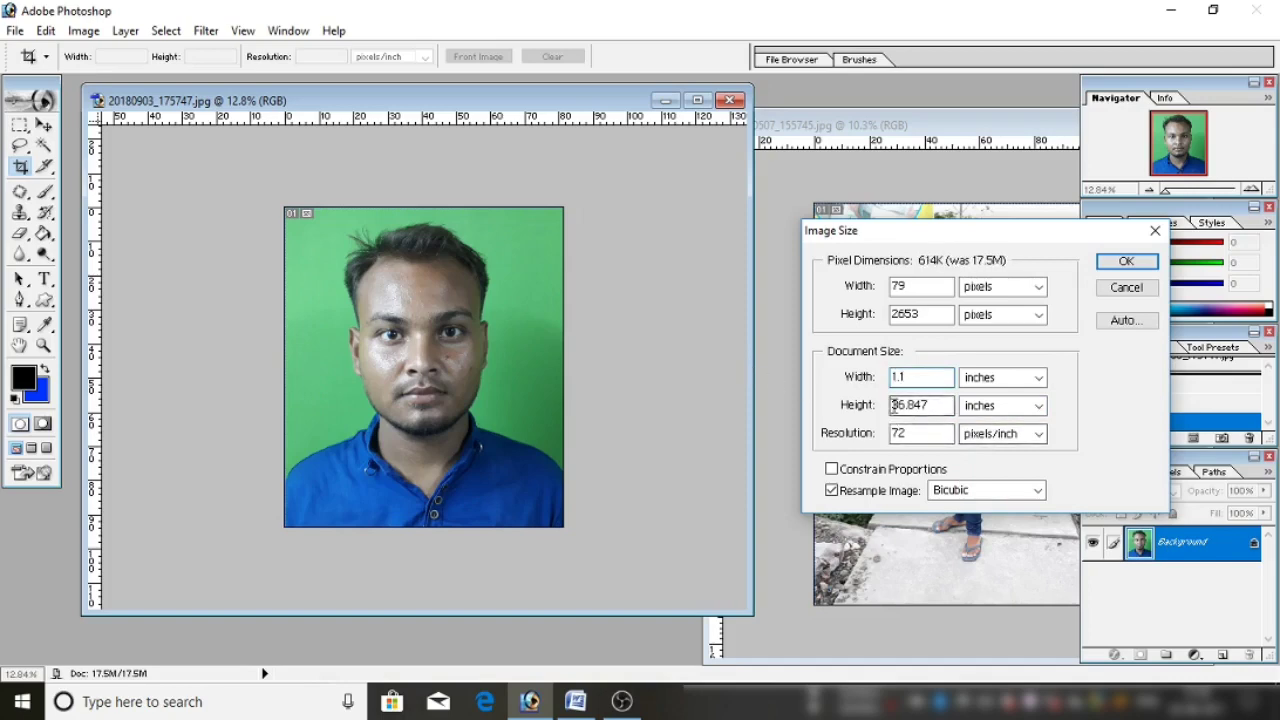
{"action": "left_click_drag", "start_coordinate": [938, 409], "coordinate": [812, 425]}
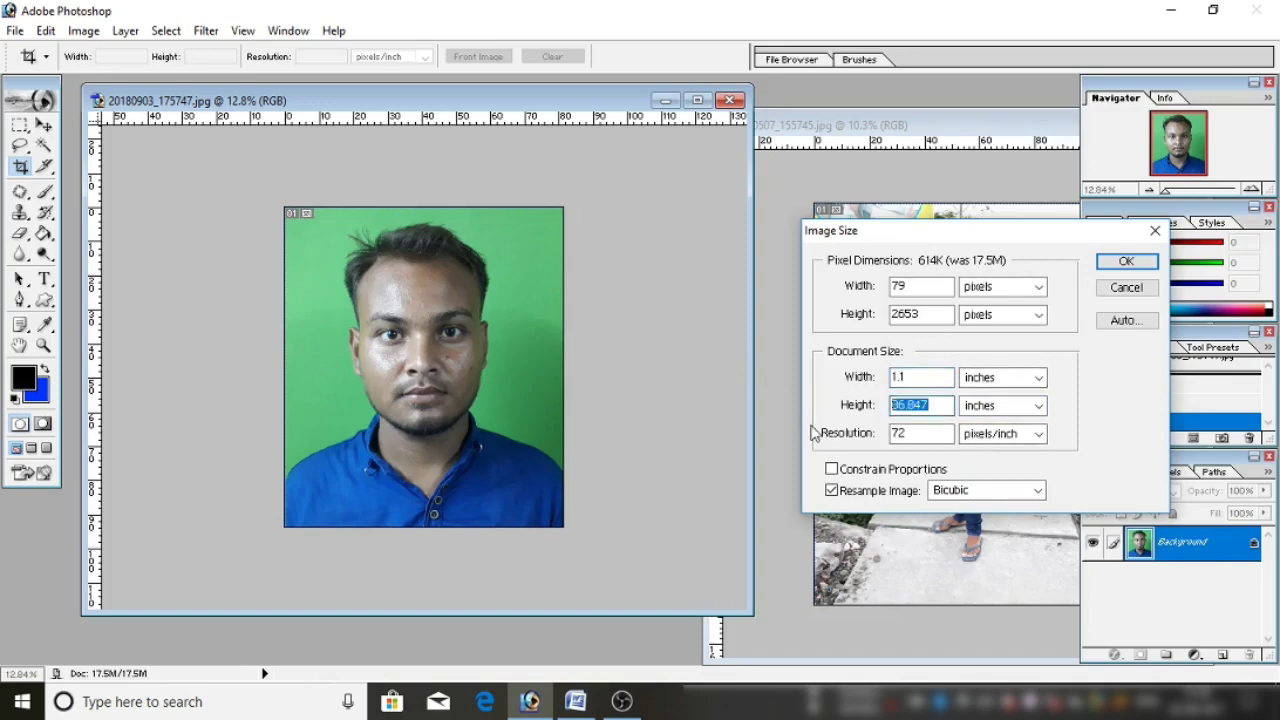
{"action": "type", "text": "1.5"}
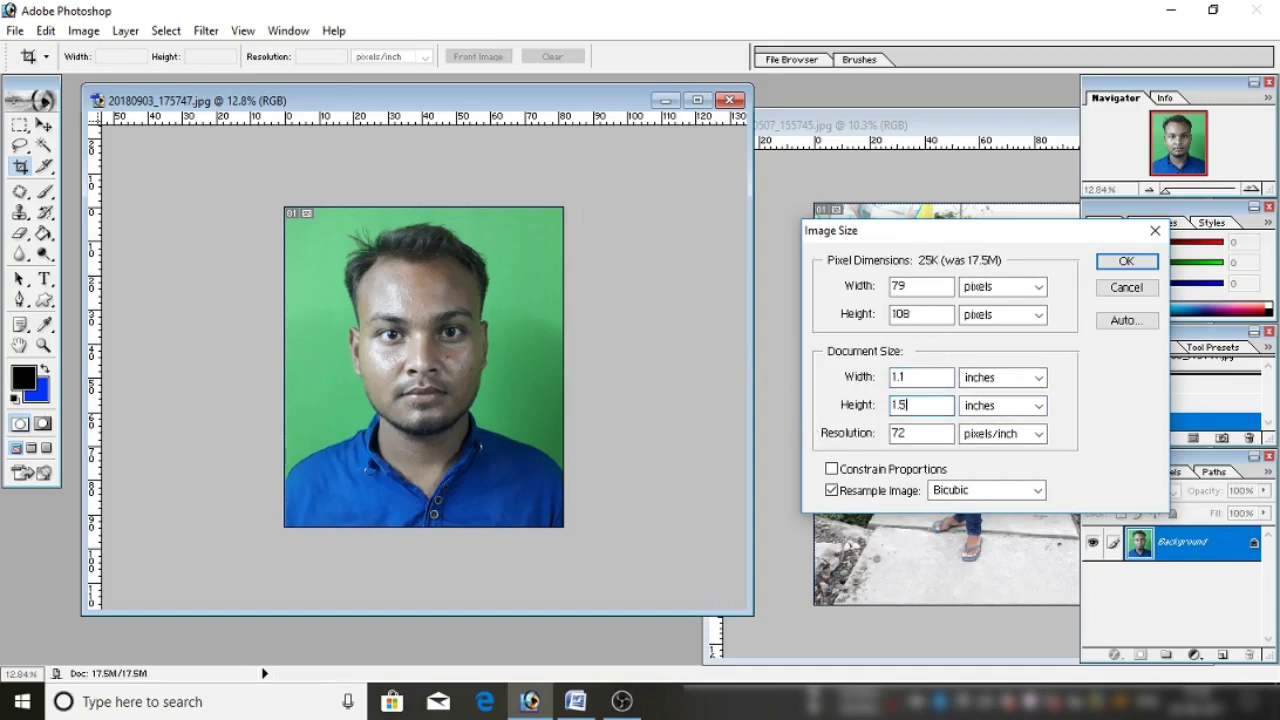
{"action": "key", "text": "BackSpace"}
{"action": "type", "text": "4"}
{"action": "key", "text": "Tab"}
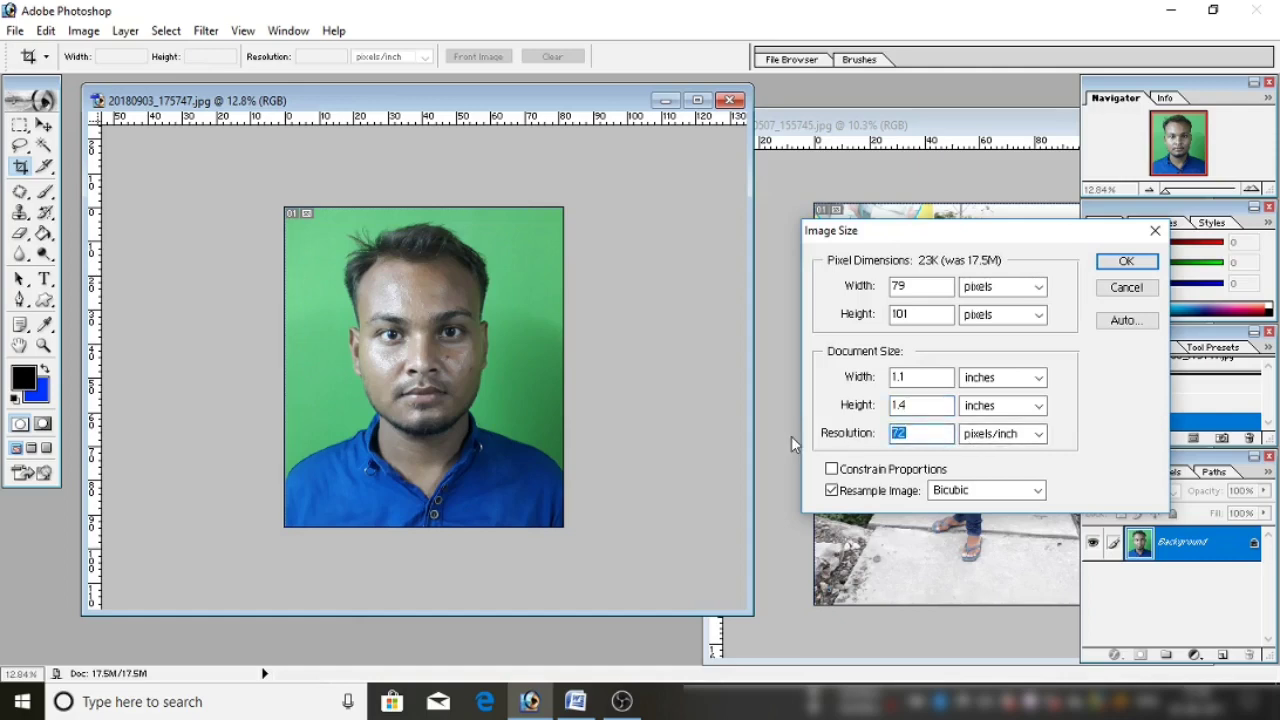
{"action": "type", "text": "3"}
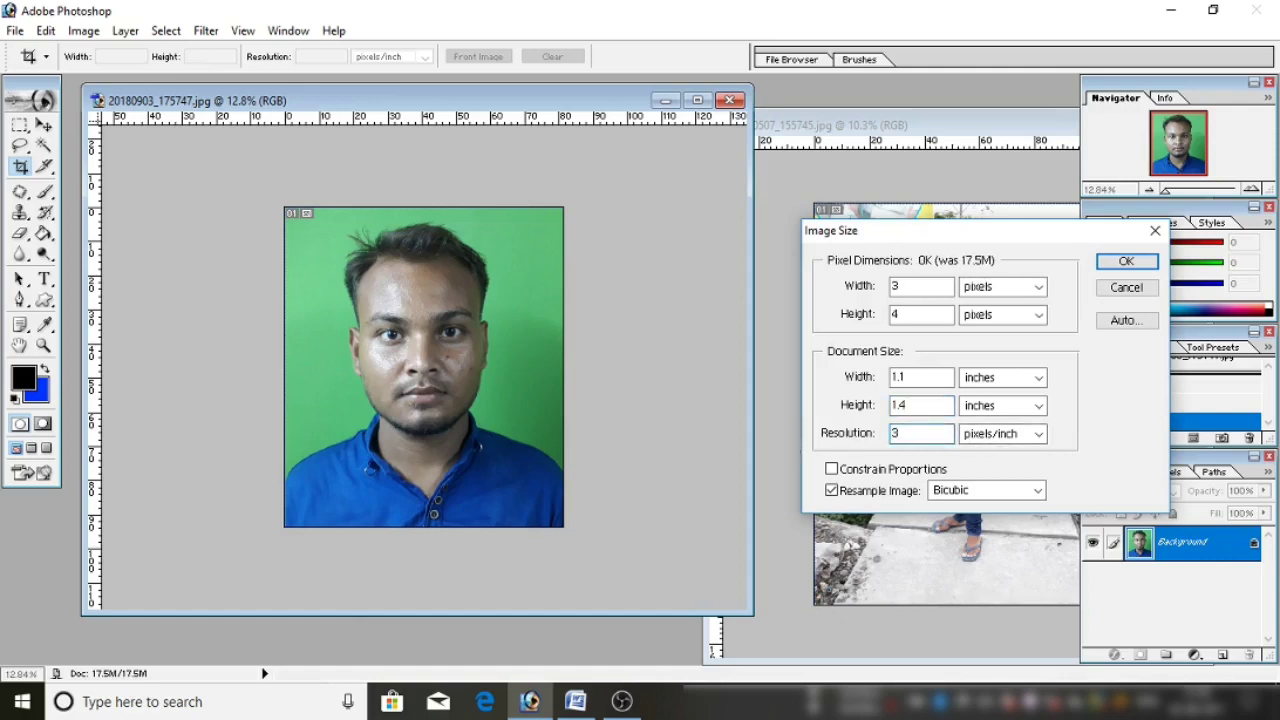
{"action": "type", "text": "00"}
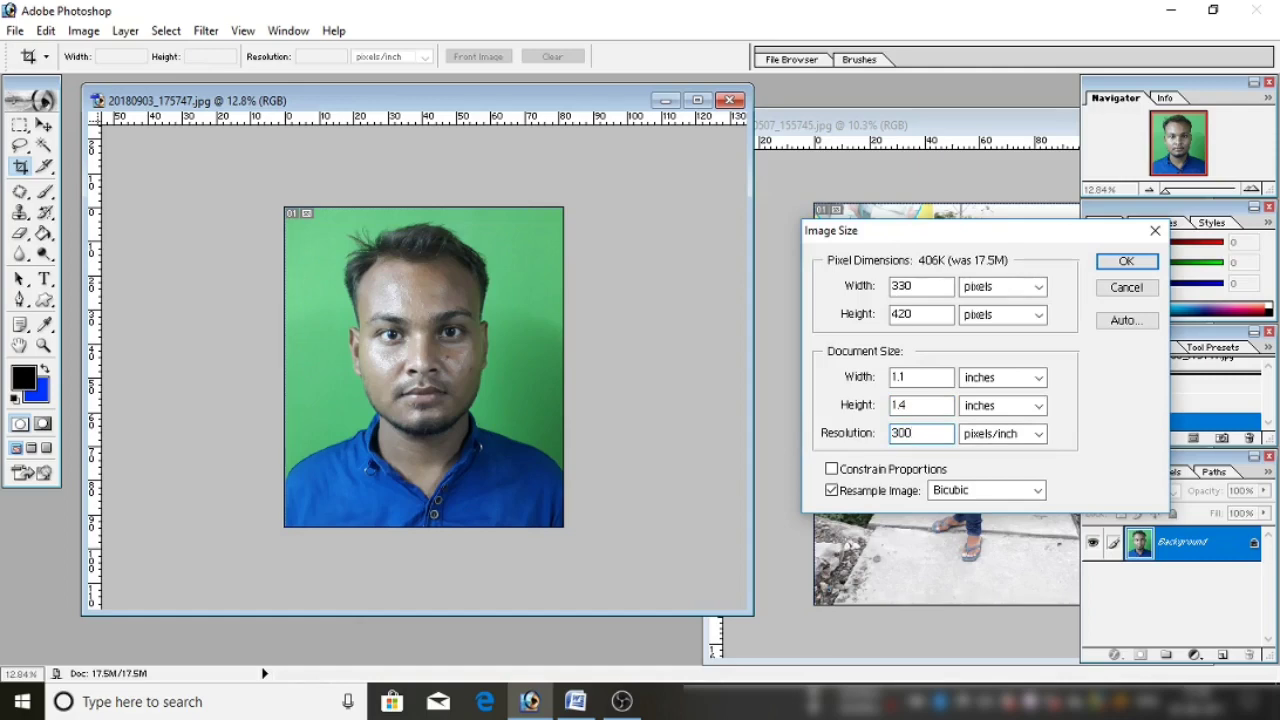
{"action": "left_click", "coordinate": [1128, 264]}
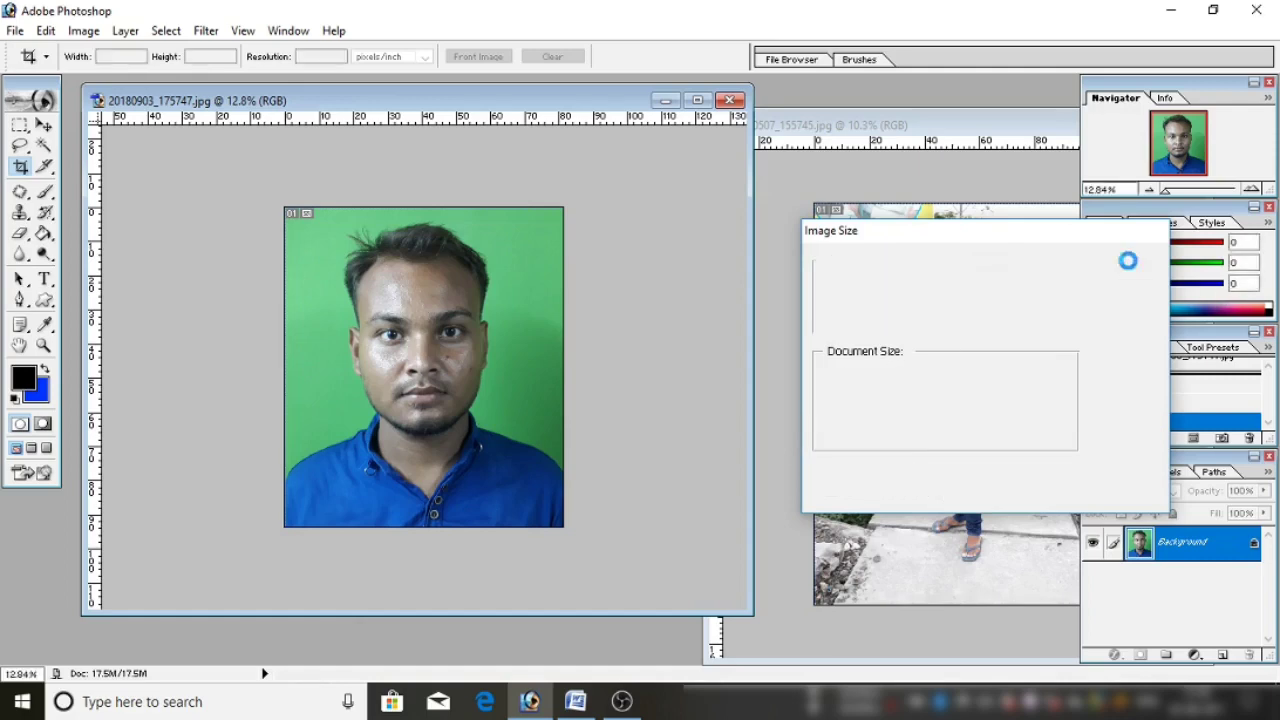
{"action": "scroll", "coordinate": [435, 370], "scroll_direction": "up", "scroll_amount": 2}
{"action": "scroll", "coordinate": [435, 365], "scroll_direction": "up", "scroll_amount": 2}
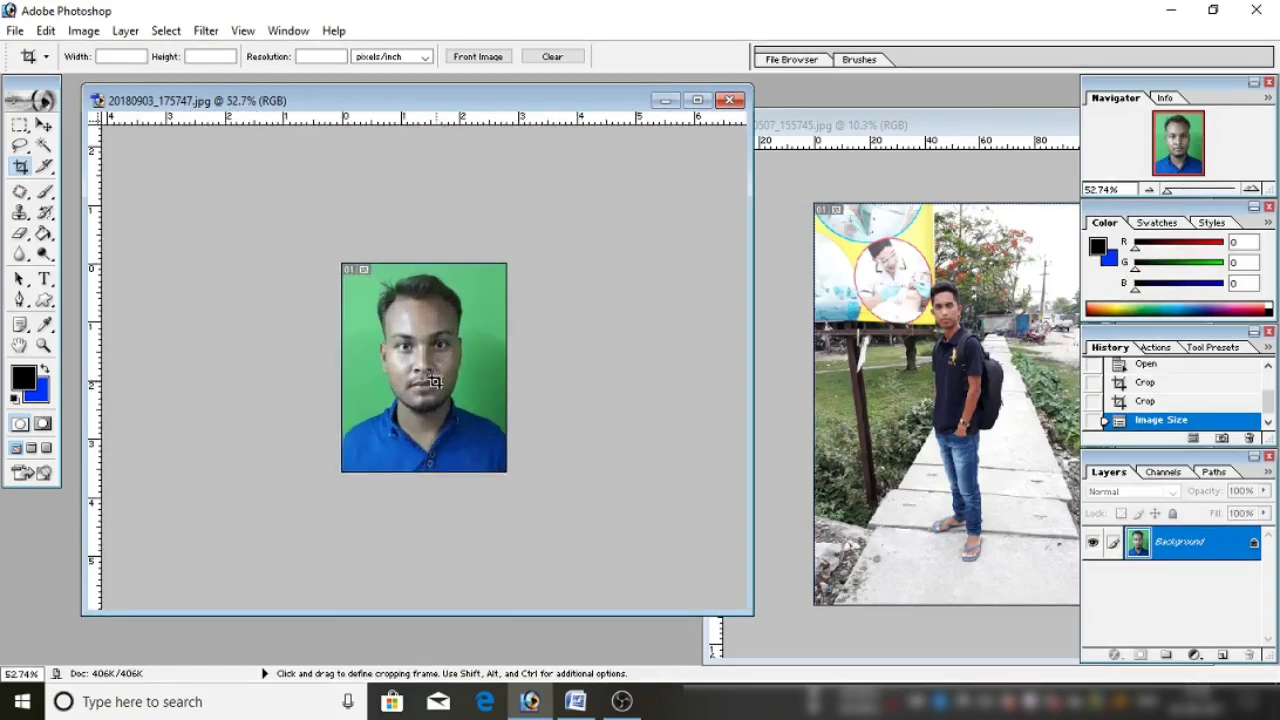
{"action": "scroll", "coordinate": [435, 362], "scroll_direction": "up", "scroll_amount": 2}
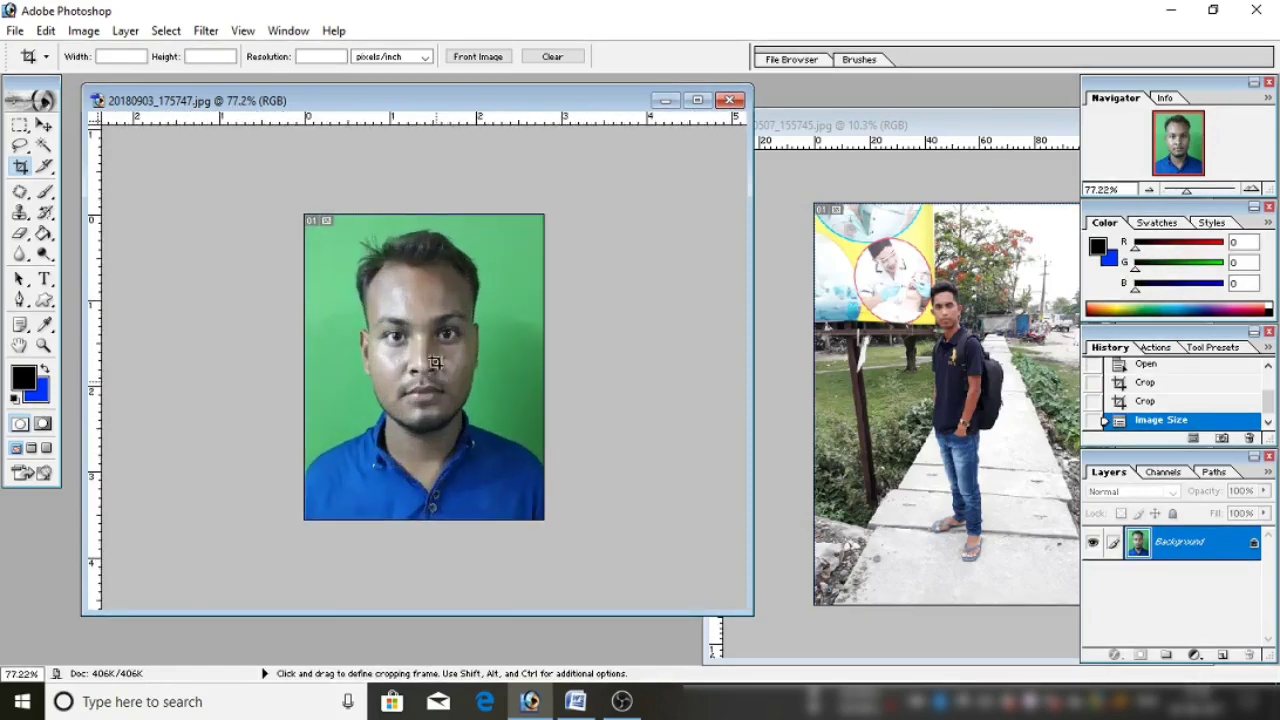
{"action": "right_click", "coordinate": [391, 101]}
{"action": "left_click", "coordinate": [84, 31]}
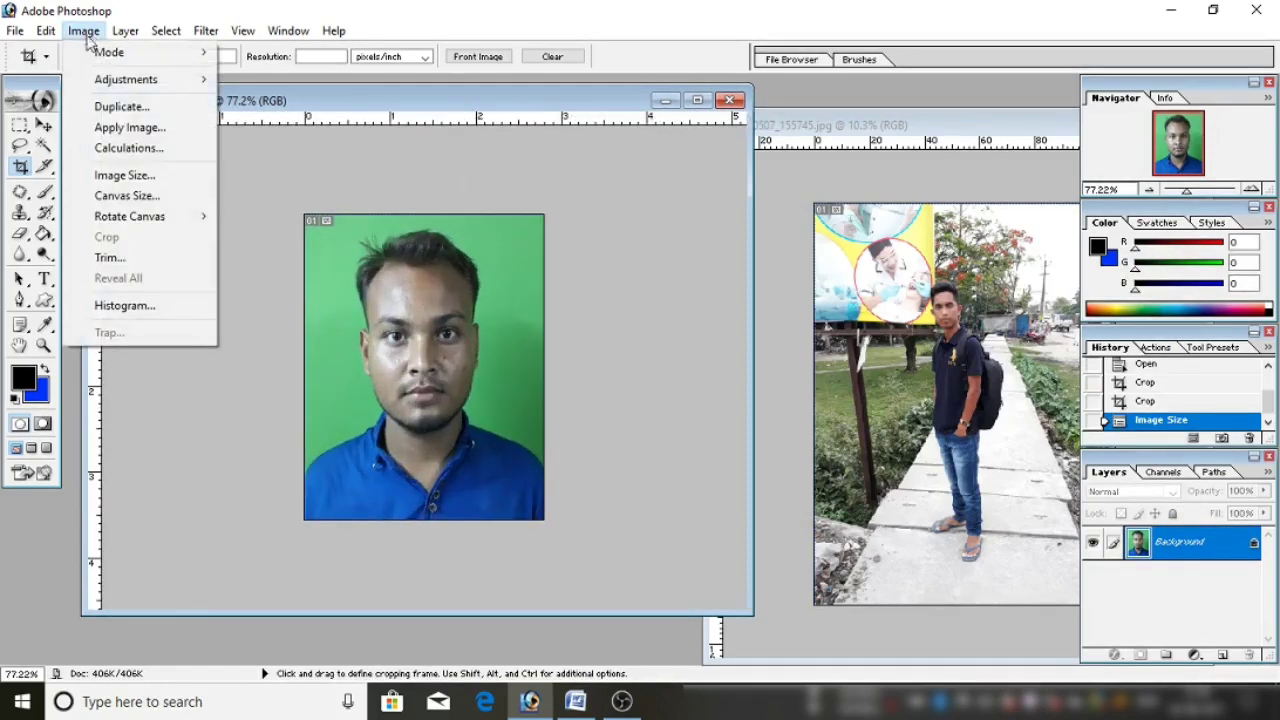
{"action": "left_click", "coordinate": [160, 177]}
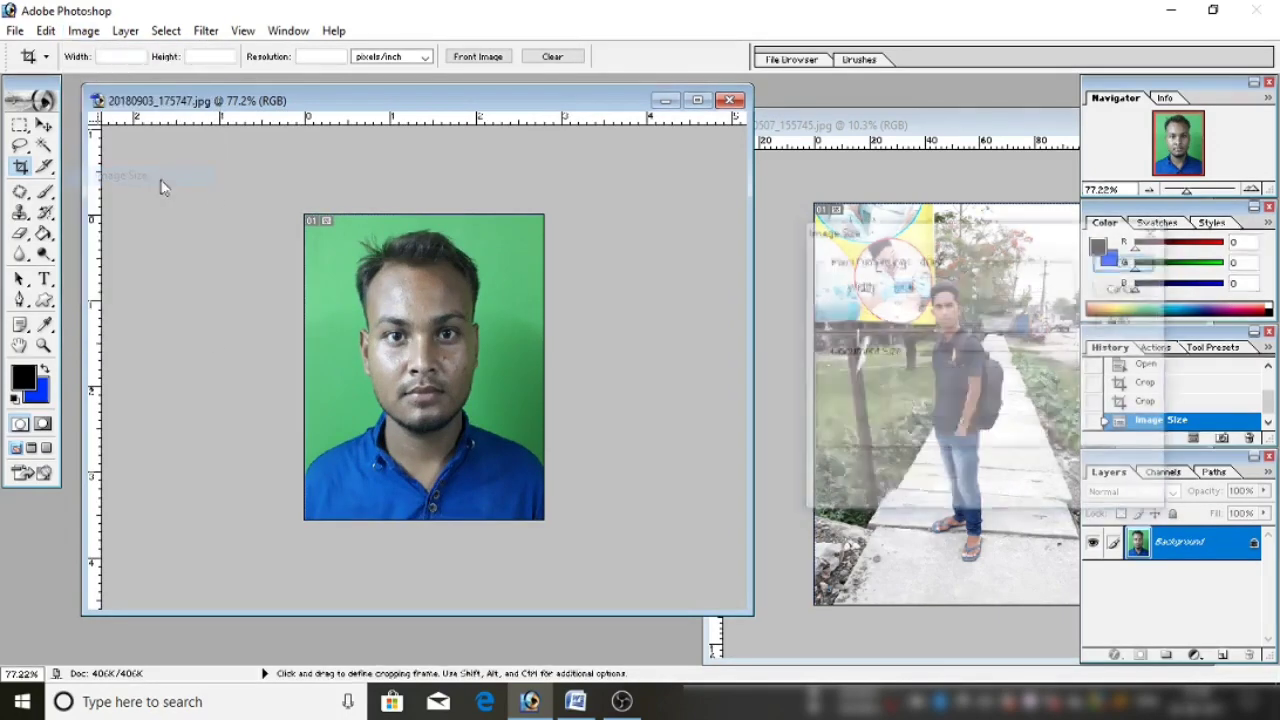
{"action": "left_click", "coordinate": [1000, 377]}
{"action": "left_click", "coordinate": [990, 408]}
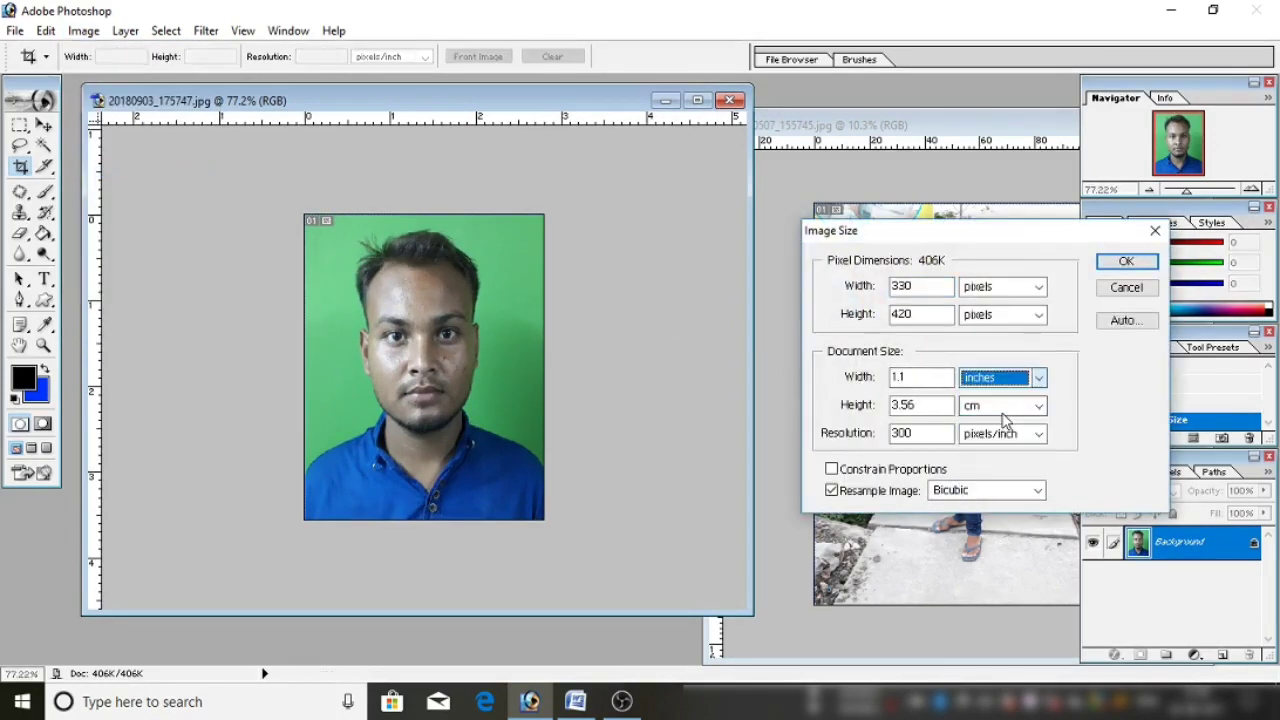
{"action": "left_click", "coordinate": [1002, 408]}
{"action": "left_click", "coordinate": [997, 437]}
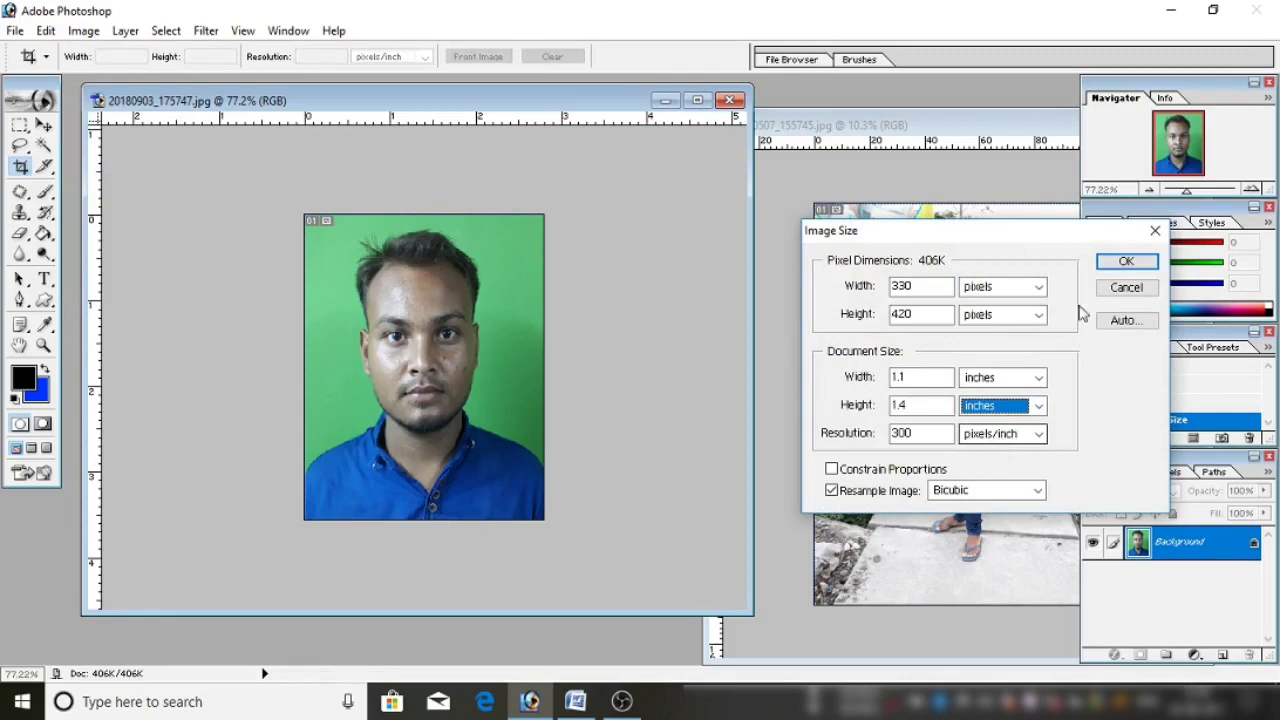
{"action": "left_click", "coordinate": [1112, 266]}
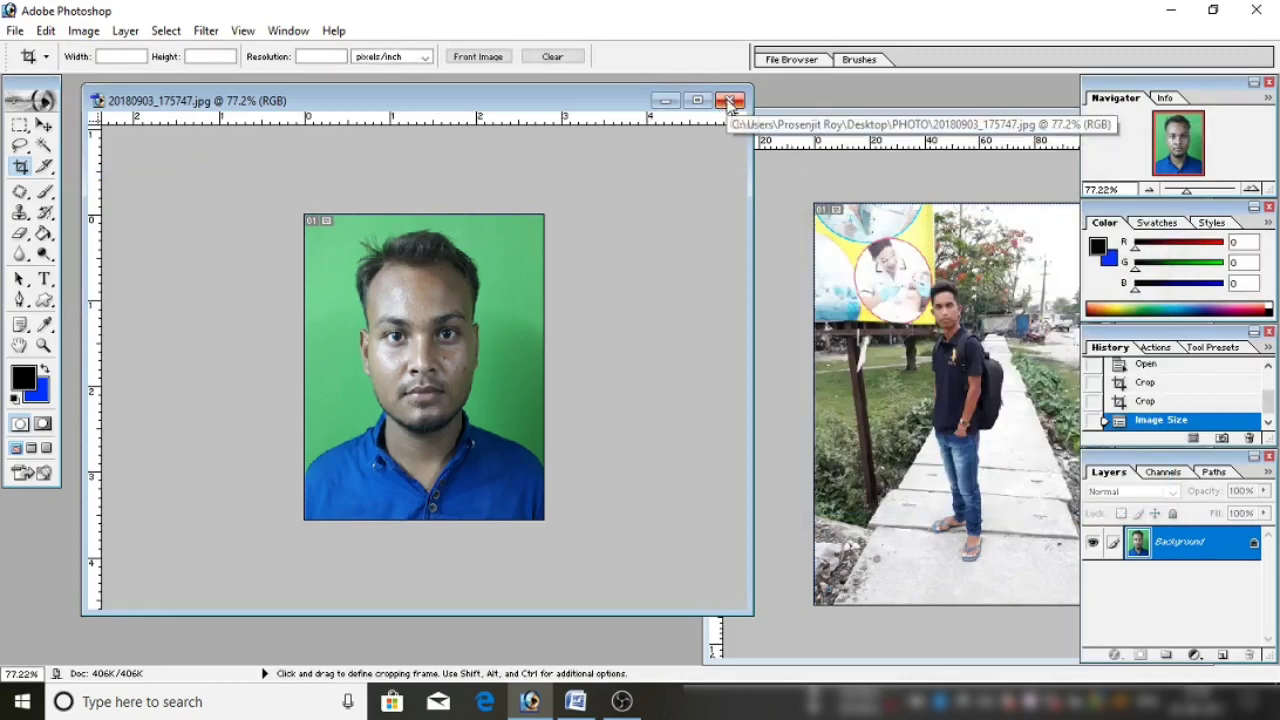
Crop the whole portrait to a 1.2 × 1.5 in preset at 300 ppi
{"action": "left_click", "coordinate": [109, 58]}
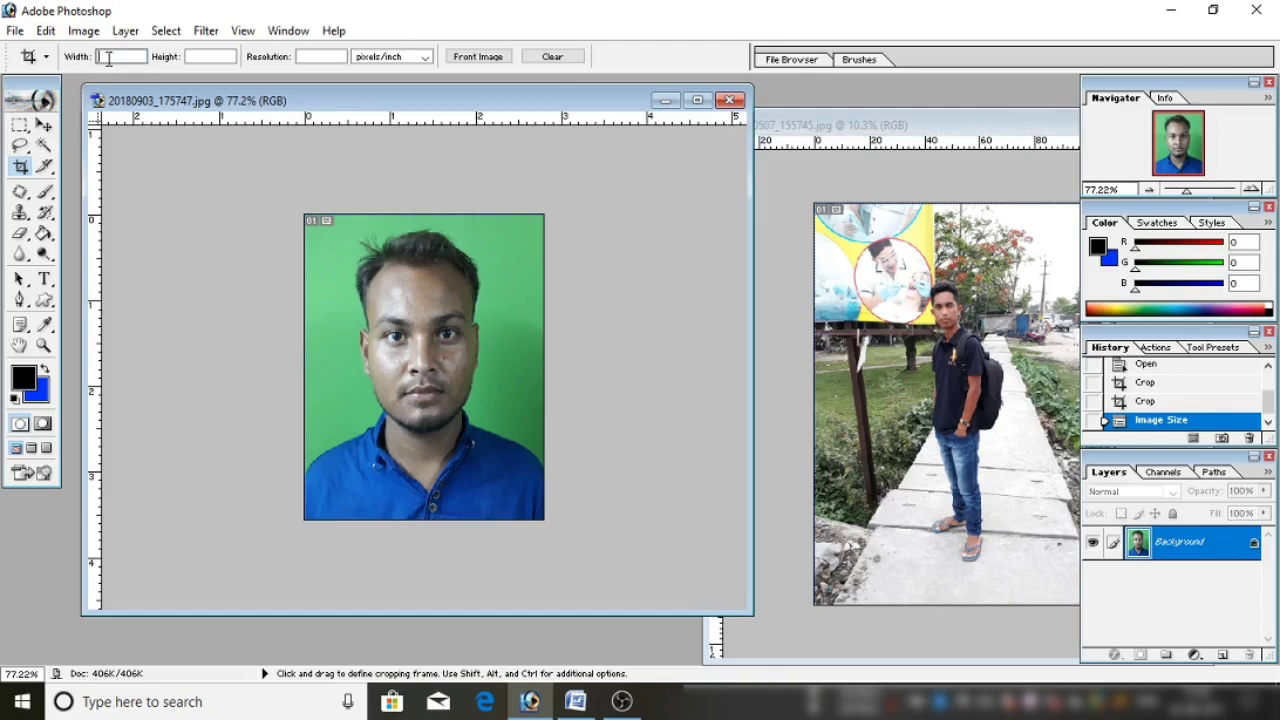
{"action": "type", "text": "1.2"}
{"action": "key", "text": "Tab"}
{"action": "type", "text": "1"}
{"action": "key", "text": "Tab"}
{"action": "type", "text": "300"}
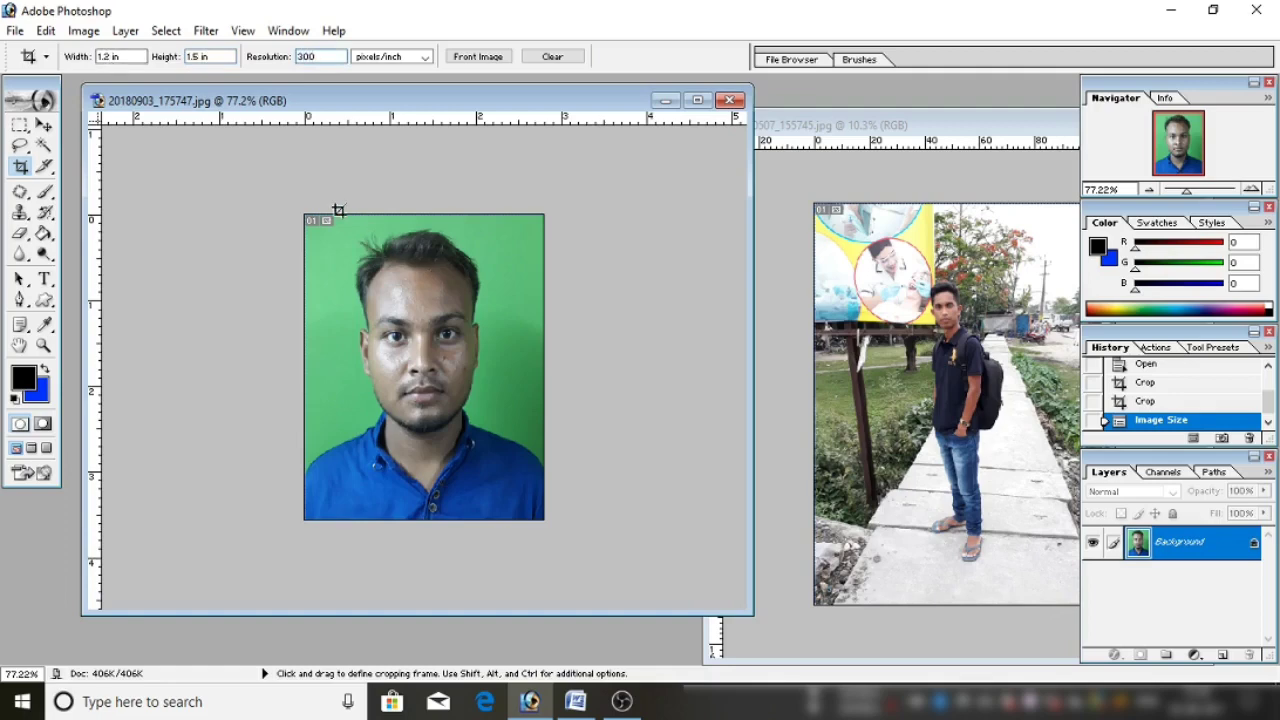
{"action": "left_click_drag", "start_coordinate": [274, 163], "coordinate": [623, 508]}
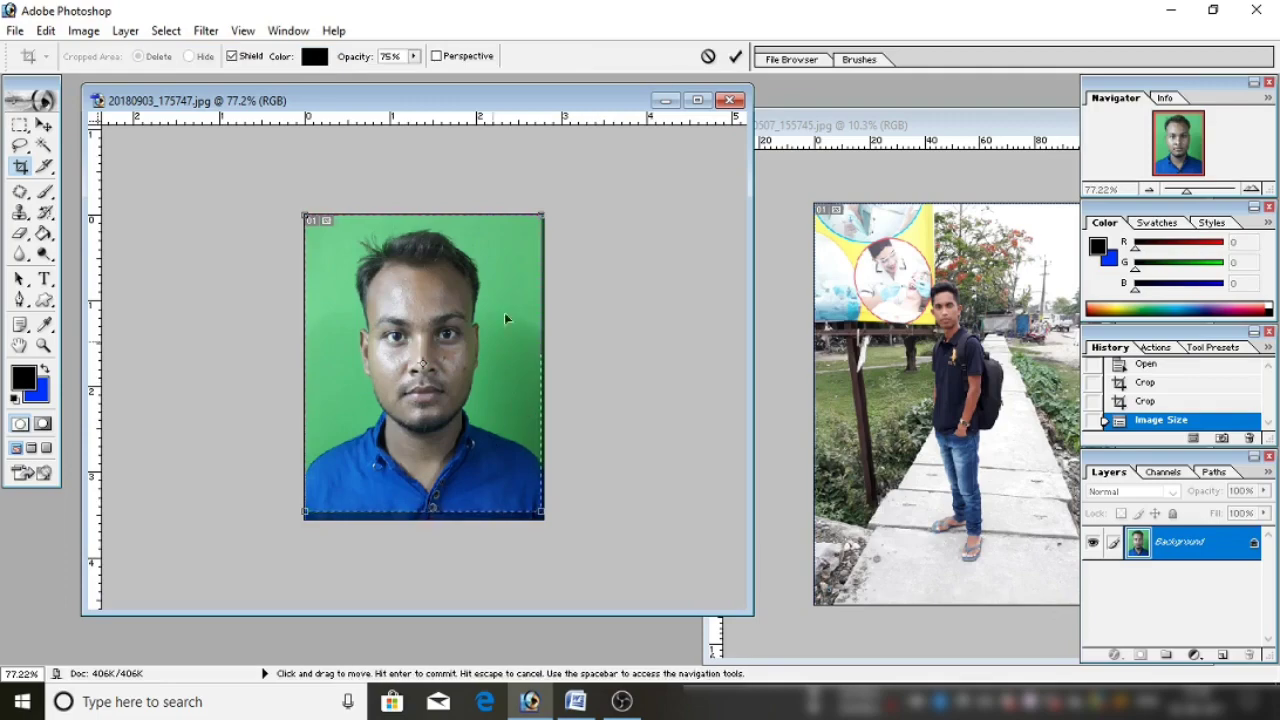
{"action": "left_click", "coordinate": [736, 60]}
Crop the outdoor photo to the man's head and shoulders at the 1.2 × 1.5 in preset
{"action": "left_click", "coordinate": [943, 127]}
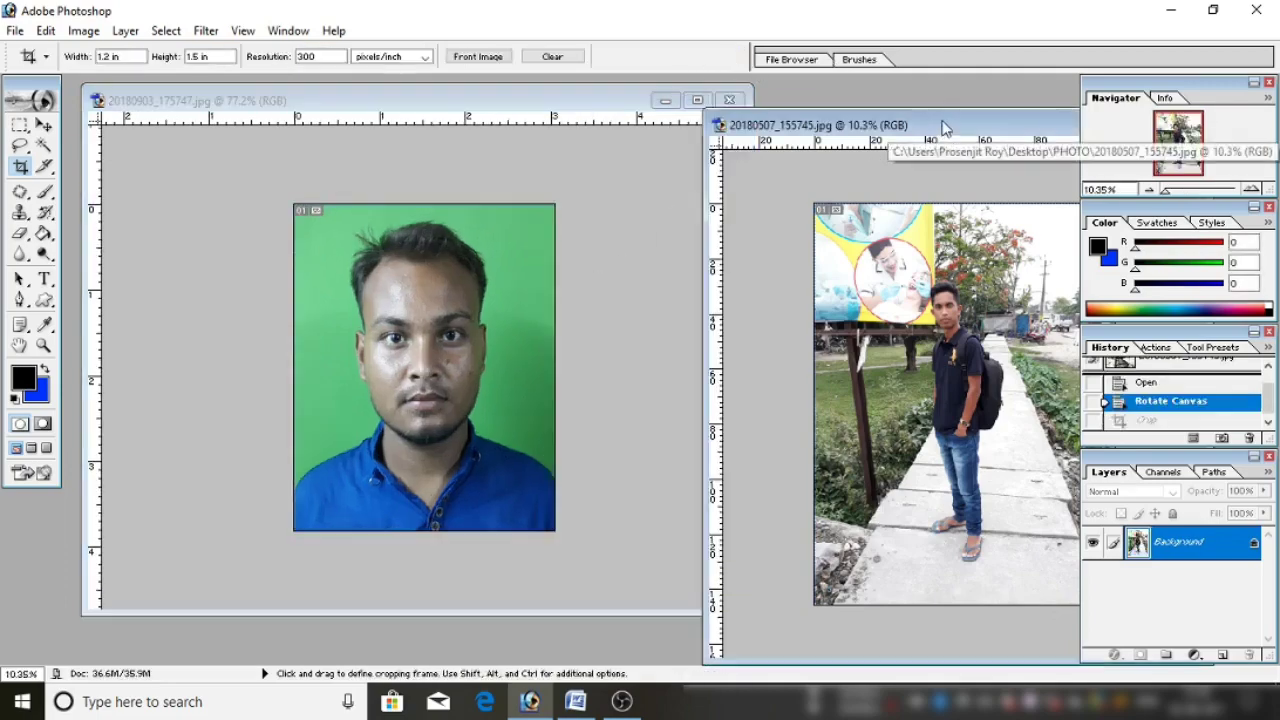
{"action": "left_click_drag", "start_coordinate": [943, 127], "coordinate": [536, 118]}
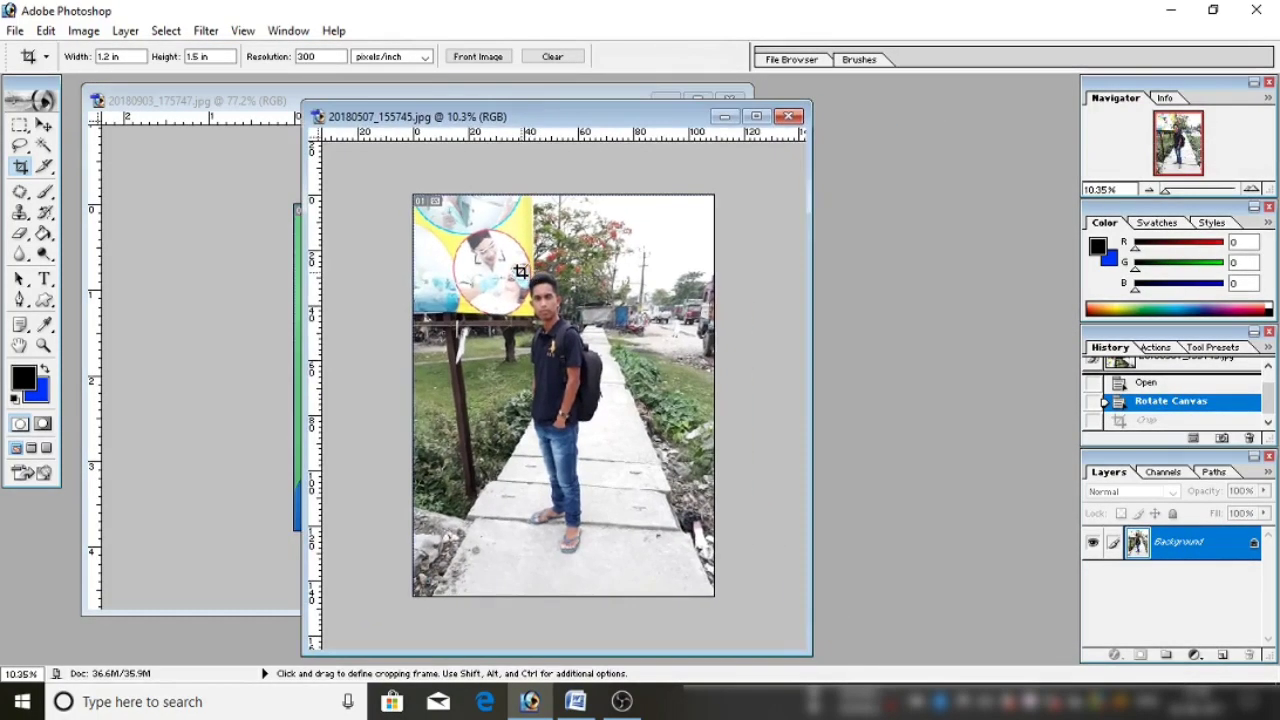
{"action": "left_click", "coordinate": [119, 57]}
{"action": "left_click", "coordinate": [207, 57]}
{"action": "mouse_move", "coordinate": [510, 256]}
{"action": "left_mouse_down"}
{"action": "mouse_move", "coordinate": [577, 339]}
{"action": "mouse_move", "coordinate": [548, 322]}
{"action": "left_mouse_up"}
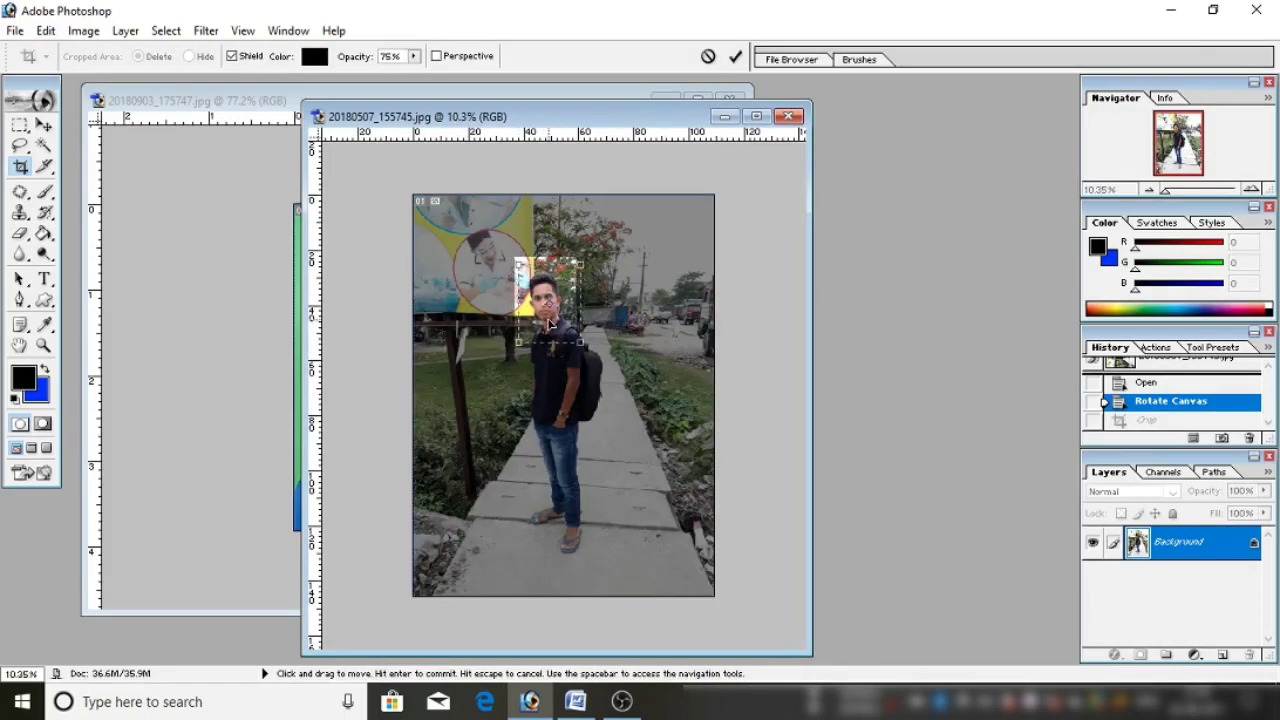
{"action": "left_click", "coordinate": [735, 56]}
{"action": "scroll", "coordinate": [524, 407], "scroll_direction": "up", "scroll_amount": 5}
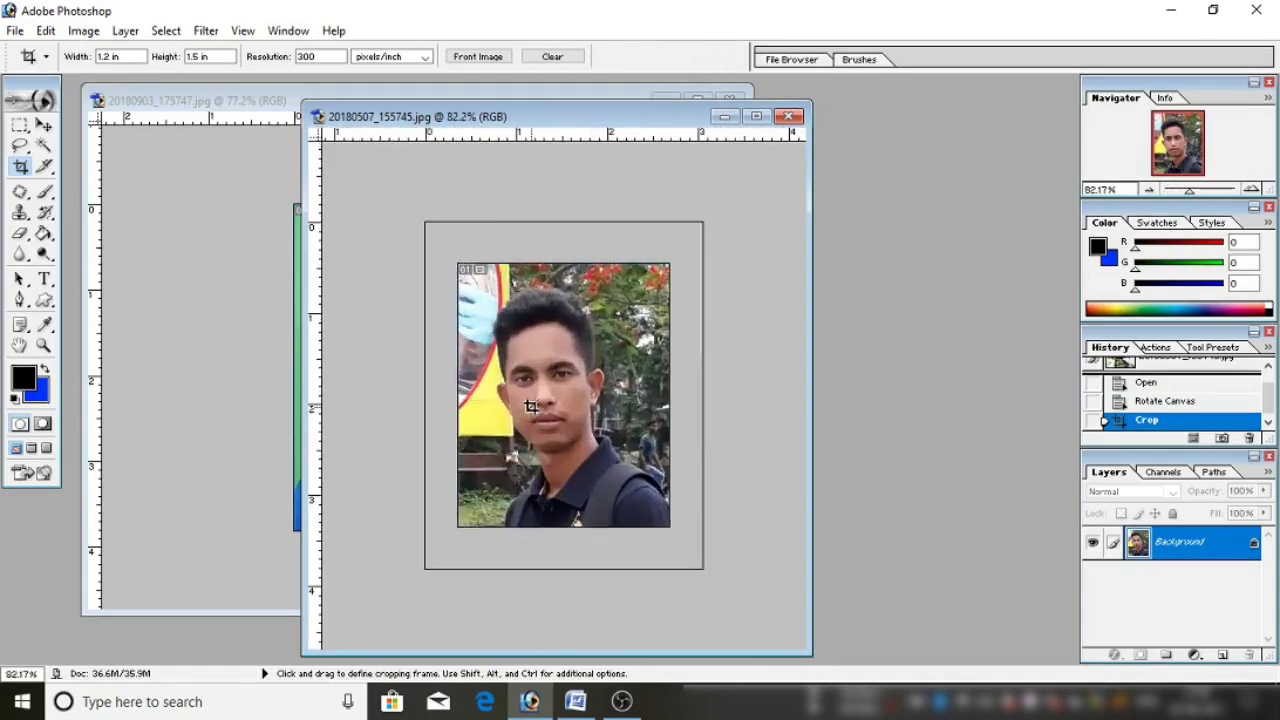
{"action": "right_click", "coordinate": [594, 118]}
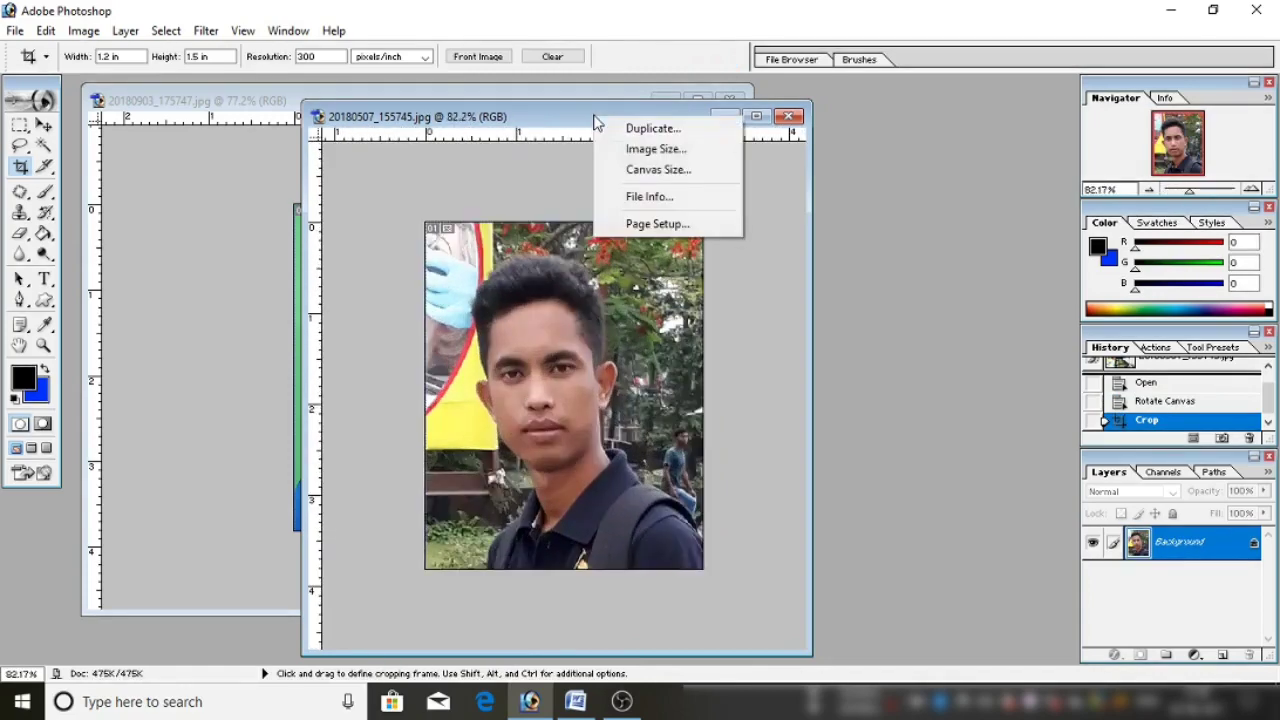
Confirm in Image Size, with units in inches, that the outdoor photo is 1.2 × 1.5 in at 300 pixels/inch
{"action": "left_click", "coordinate": [624, 149]}
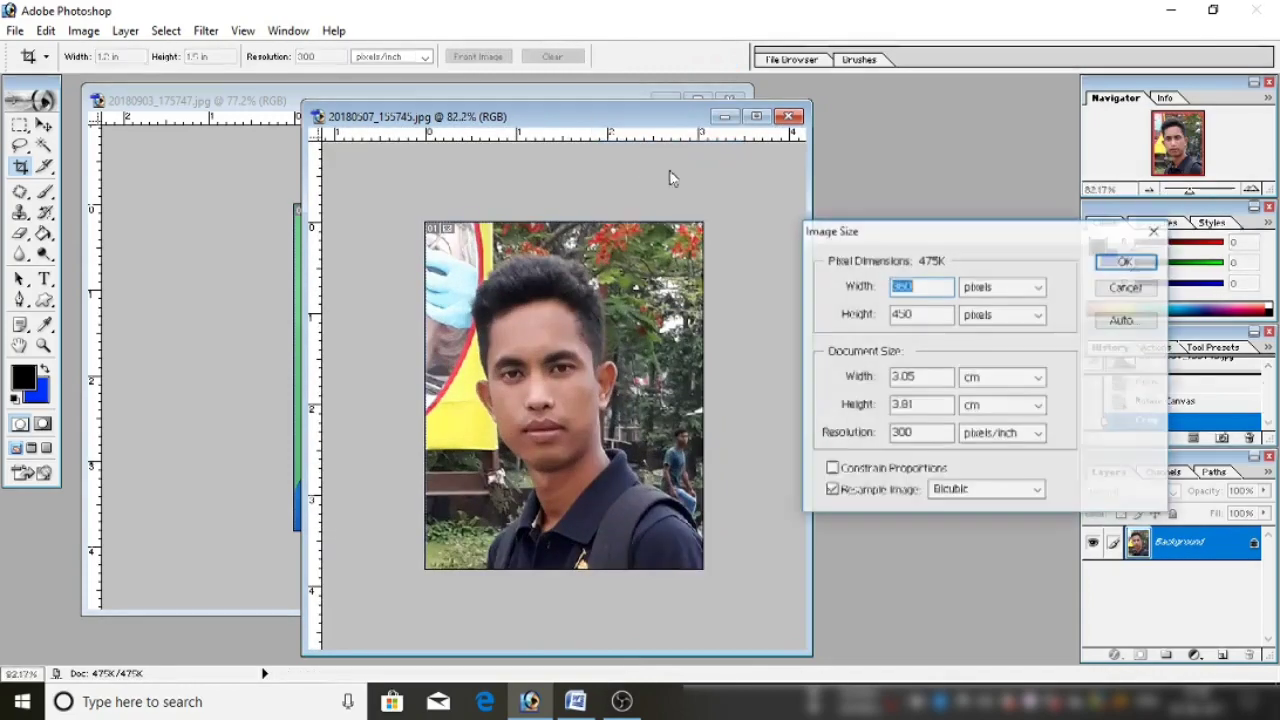
{"action": "left_click", "coordinate": [975, 377]}
{"action": "left_click", "coordinate": [990, 412]}
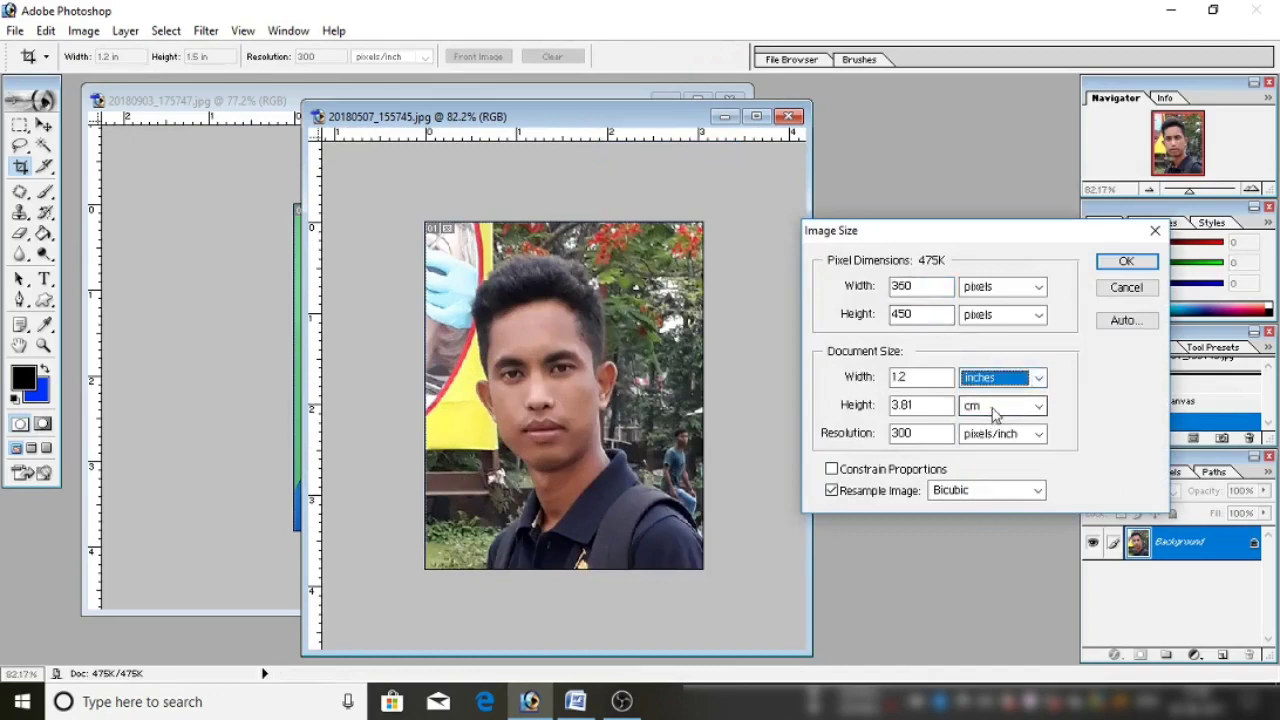
{"action": "left_click", "coordinate": [1000, 405]}
{"action": "left_click", "coordinate": [993, 437]}
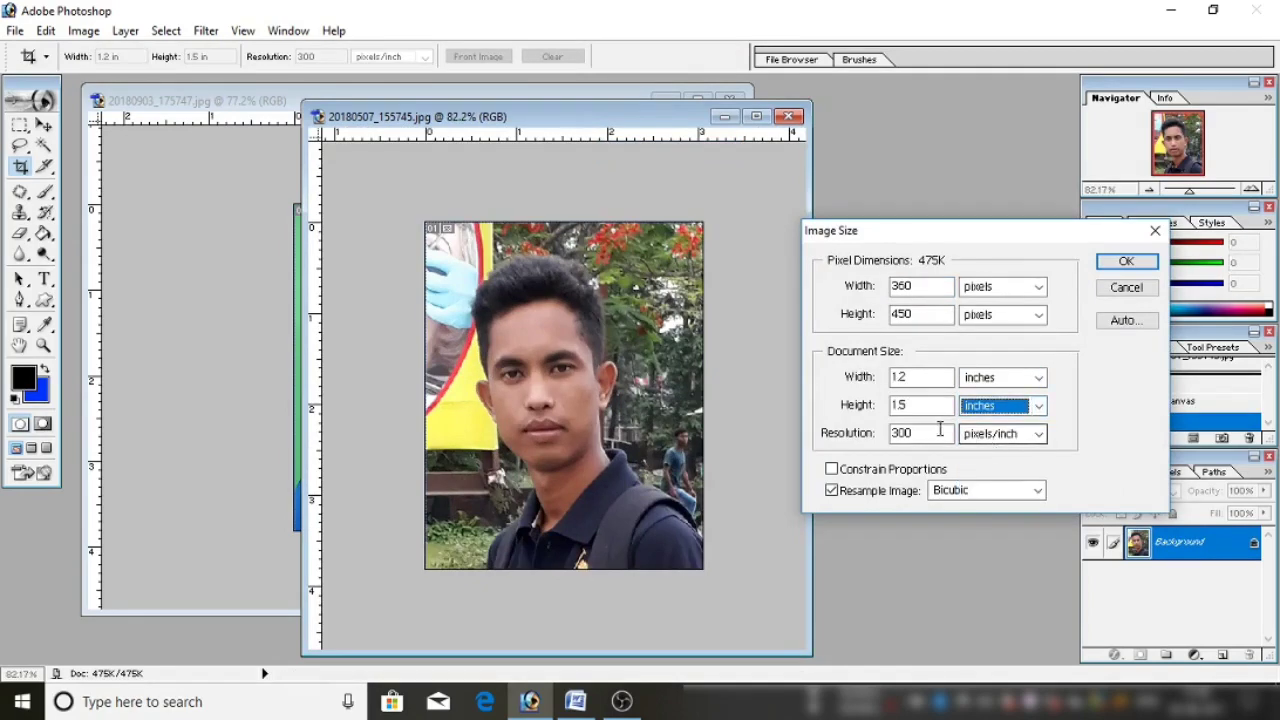
{"action": "left_click", "coordinate": [915, 378]}
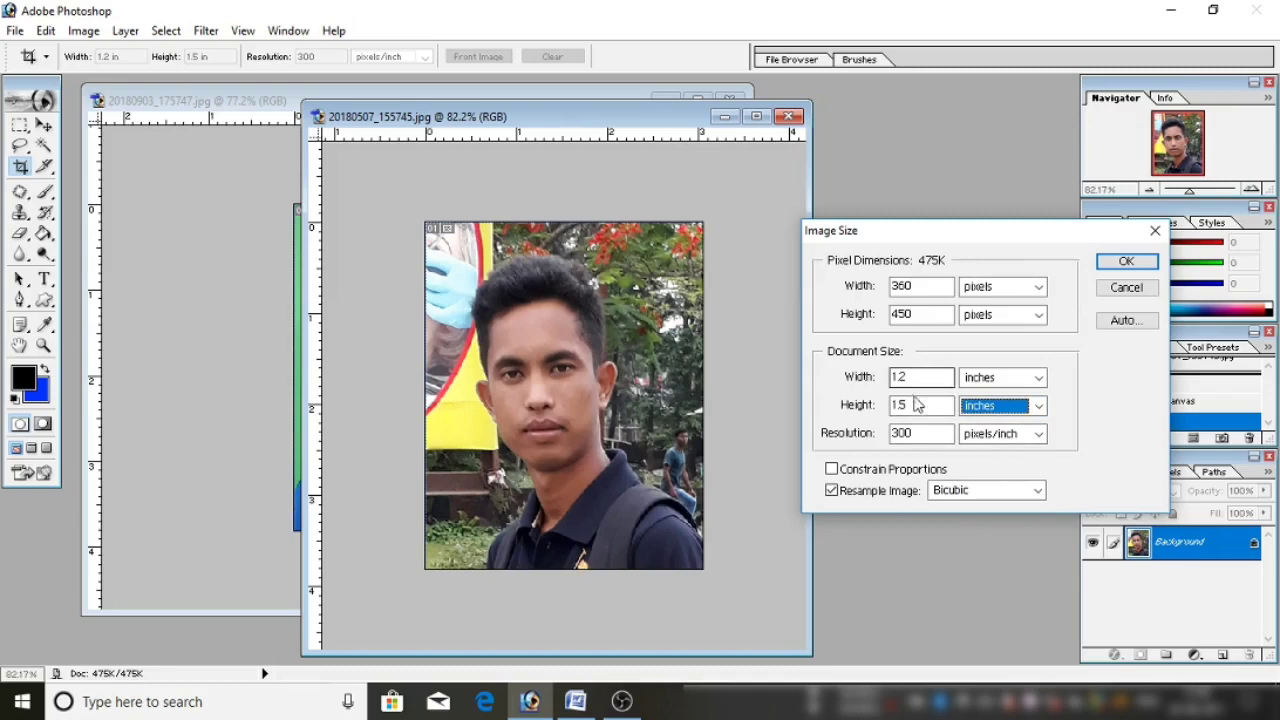
{"action": "left_click", "coordinate": [1126, 261]}
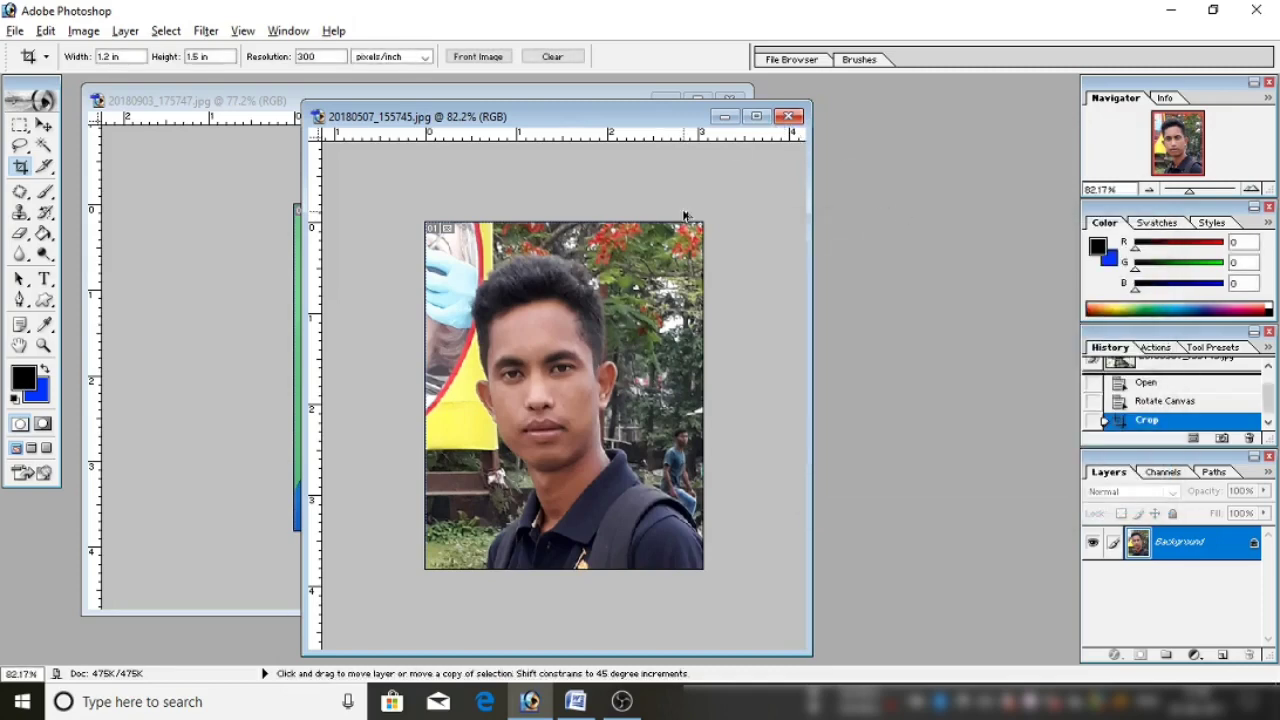
Undo the head-and-shoulders crop on the outdoor photo
{"action": "key", "text": "ctrl+z"}
{"action": "scroll", "coordinate": [601, 382], "scroll_direction": "down", "scroll_amount": 3}
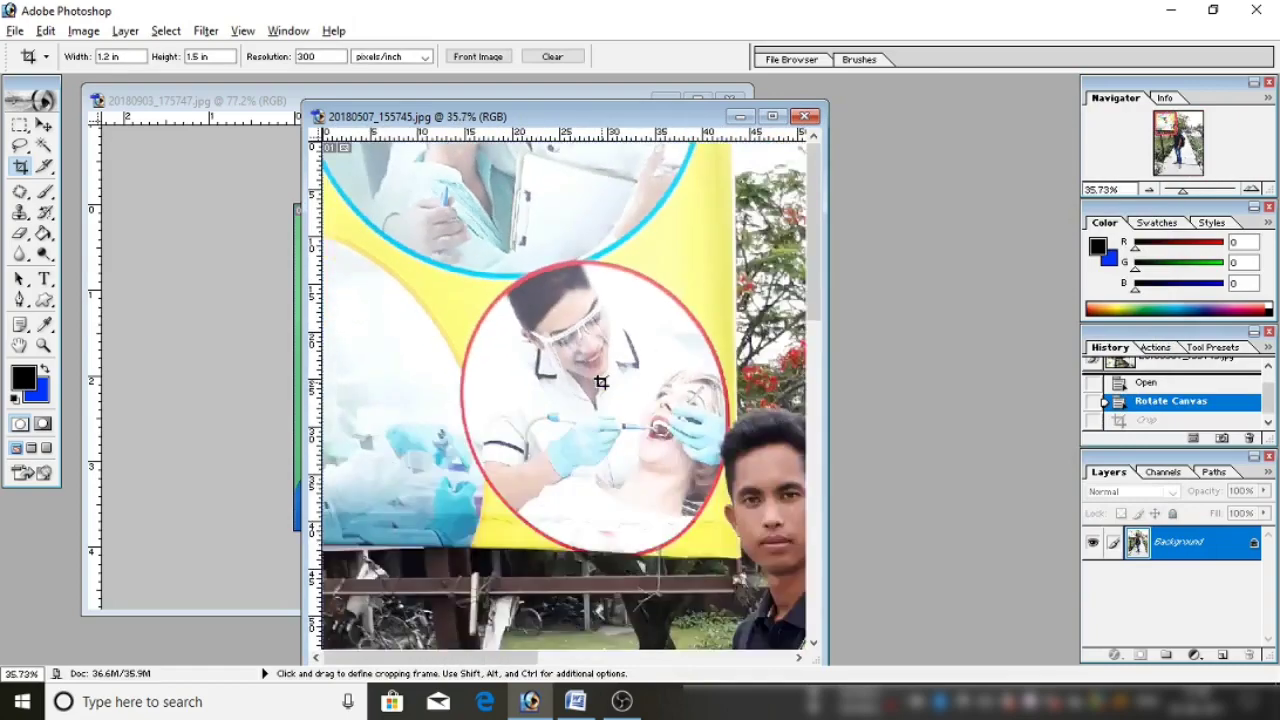
{"action": "scroll", "coordinate": [601, 385], "scroll_direction": "down", "scroll_amount": 2}
{"action": "scroll", "coordinate": [603, 390], "scroll_direction": "down", "scroll_amount": 1}
{"action": "scroll", "coordinate": [604, 392], "scroll_direction": "down", "scroll_amount": 1}
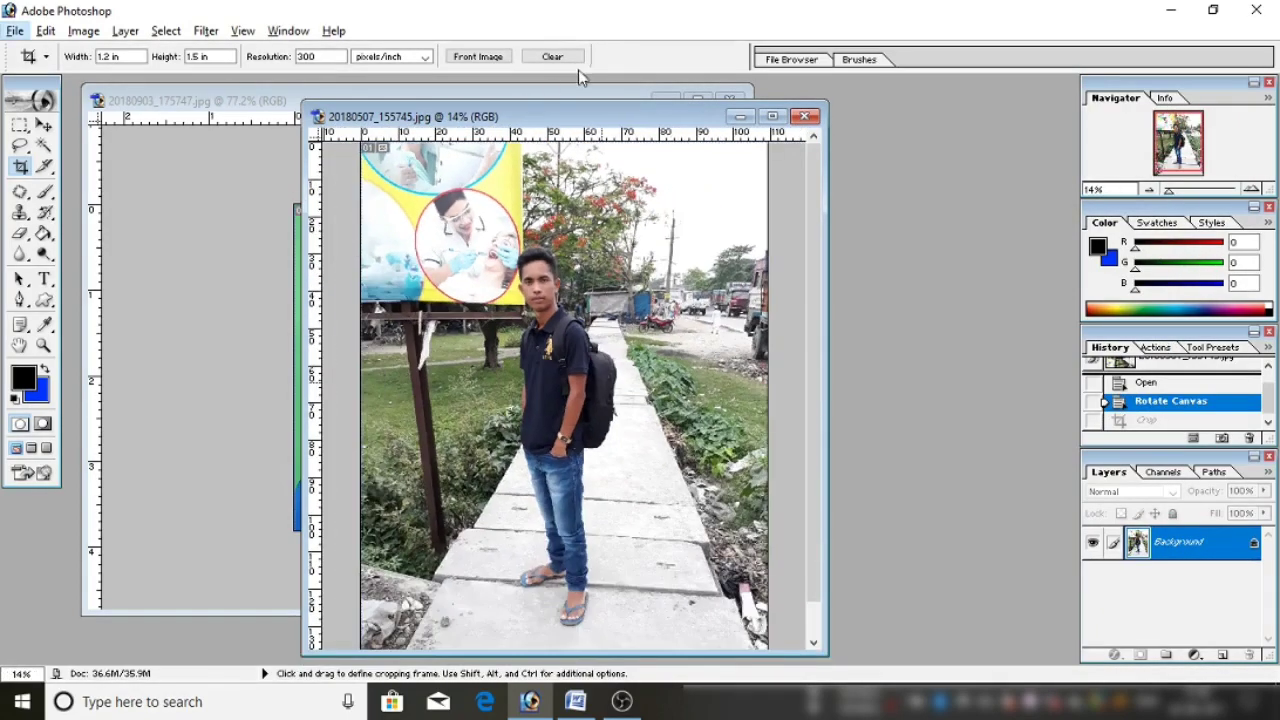
Crop the outdoor photo full-length around the man to 4 × 6 in at 300 ppi
{"action": "left_click", "coordinate": [553, 56]}
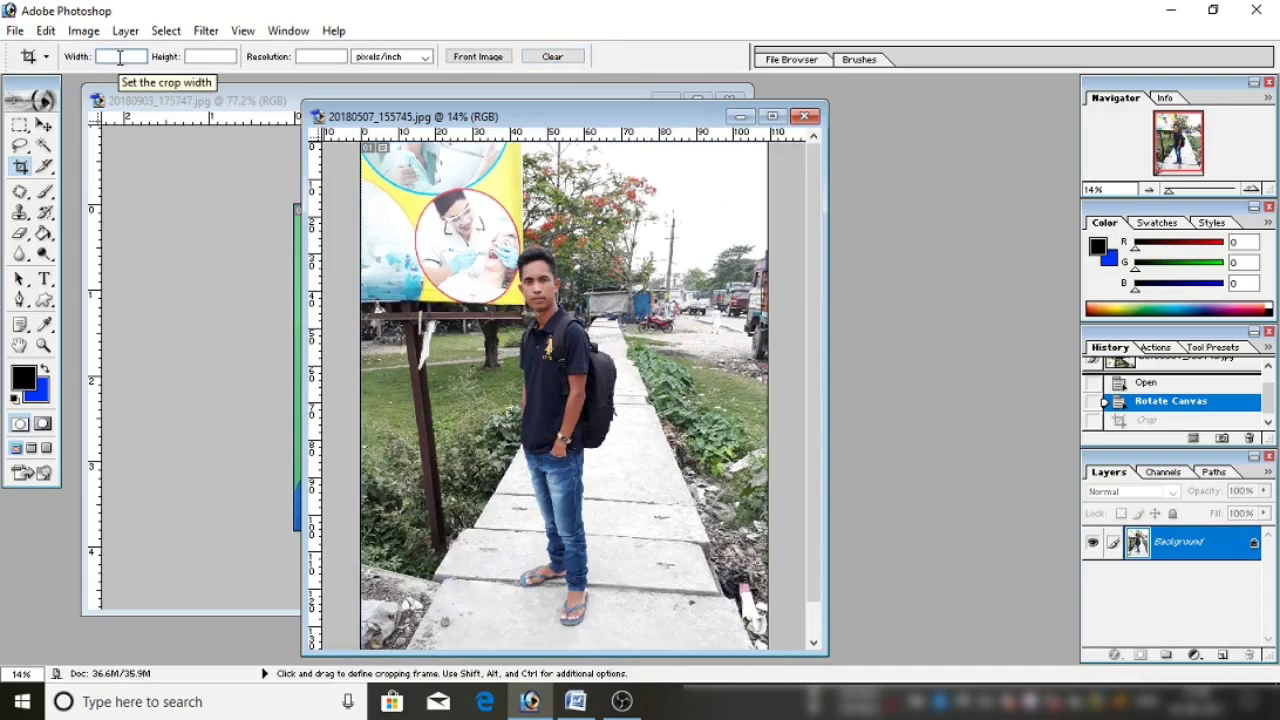
{"action": "left_click", "coordinate": [119, 57]}
{"action": "type", "text": "4in"}
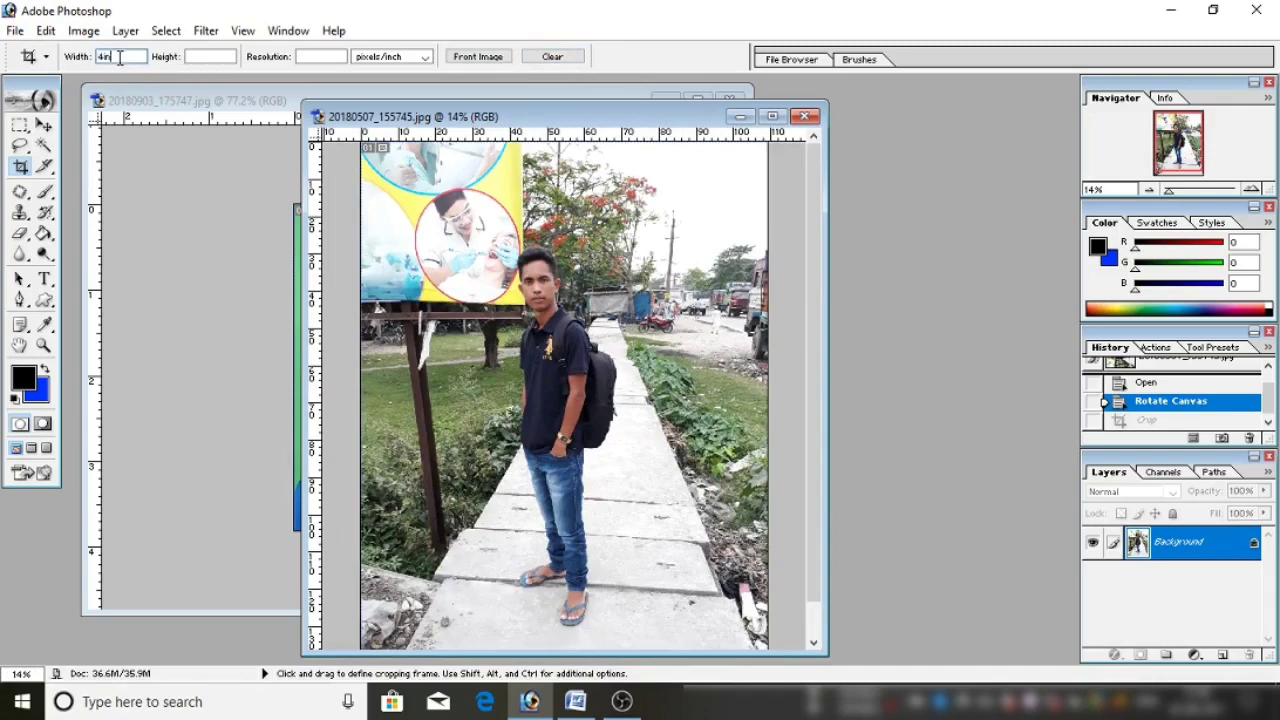
{"action": "key", "text": "Tab"}
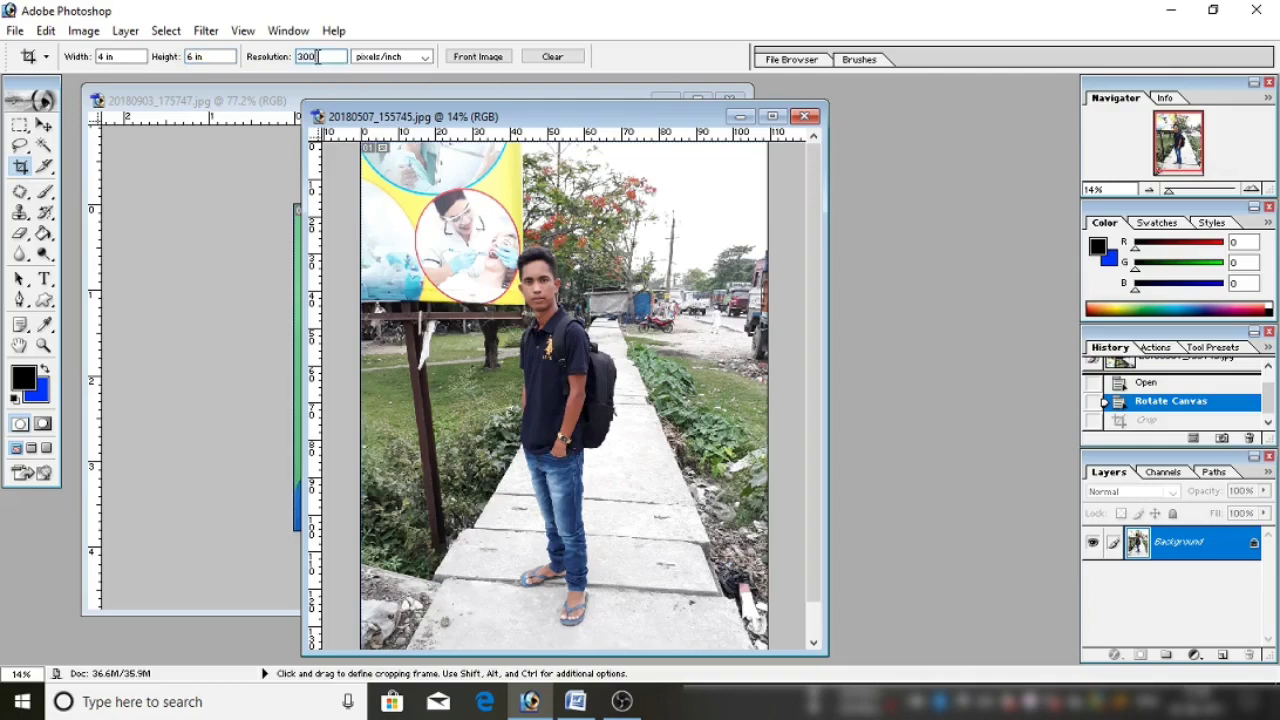
{"action": "mouse_move", "coordinate": [422, 196]}
{"action": "left_mouse_down"}
{"action": "mouse_move", "coordinate": [682, 623]}
{"action": "mouse_move", "coordinate": [694, 668]}
{"action": "left_mouse_up"}
{"action": "left_click_drag", "start_coordinate": [643, 491], "coordinate": [637, 508]}
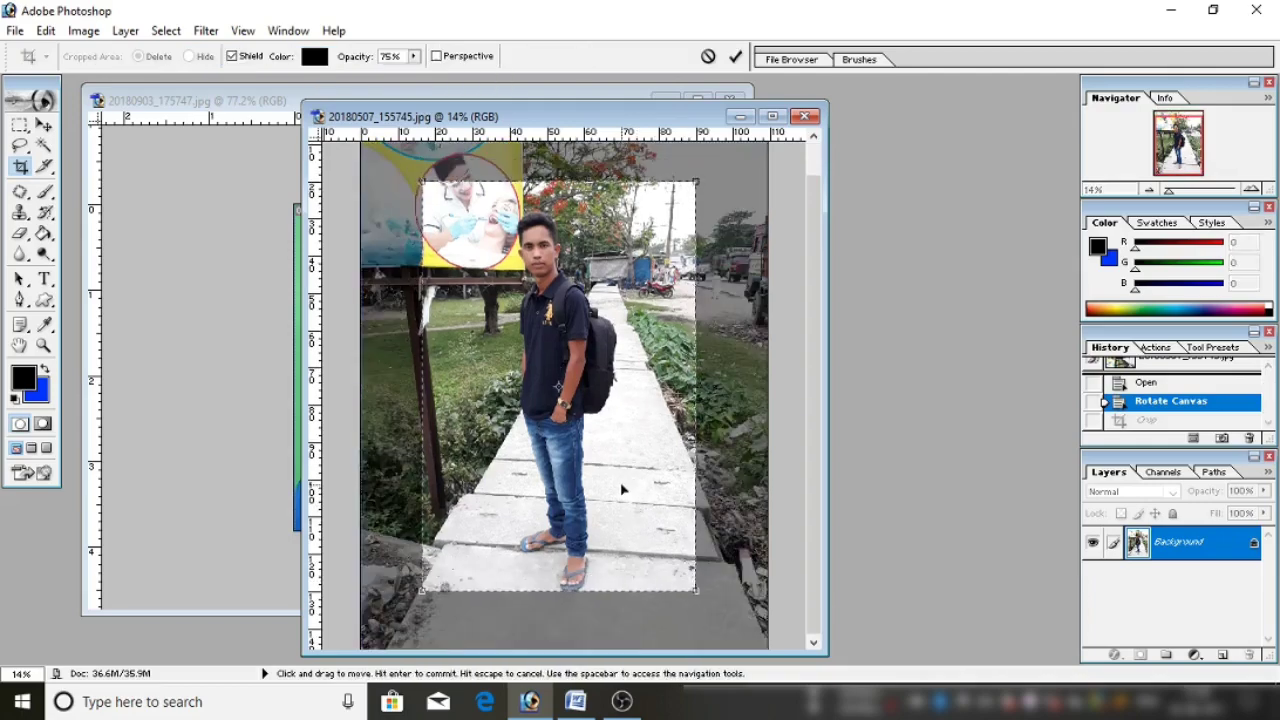
{"action": "key", "text": "Return"}
{"action": "left_click", "coordinate": [771, 116]}
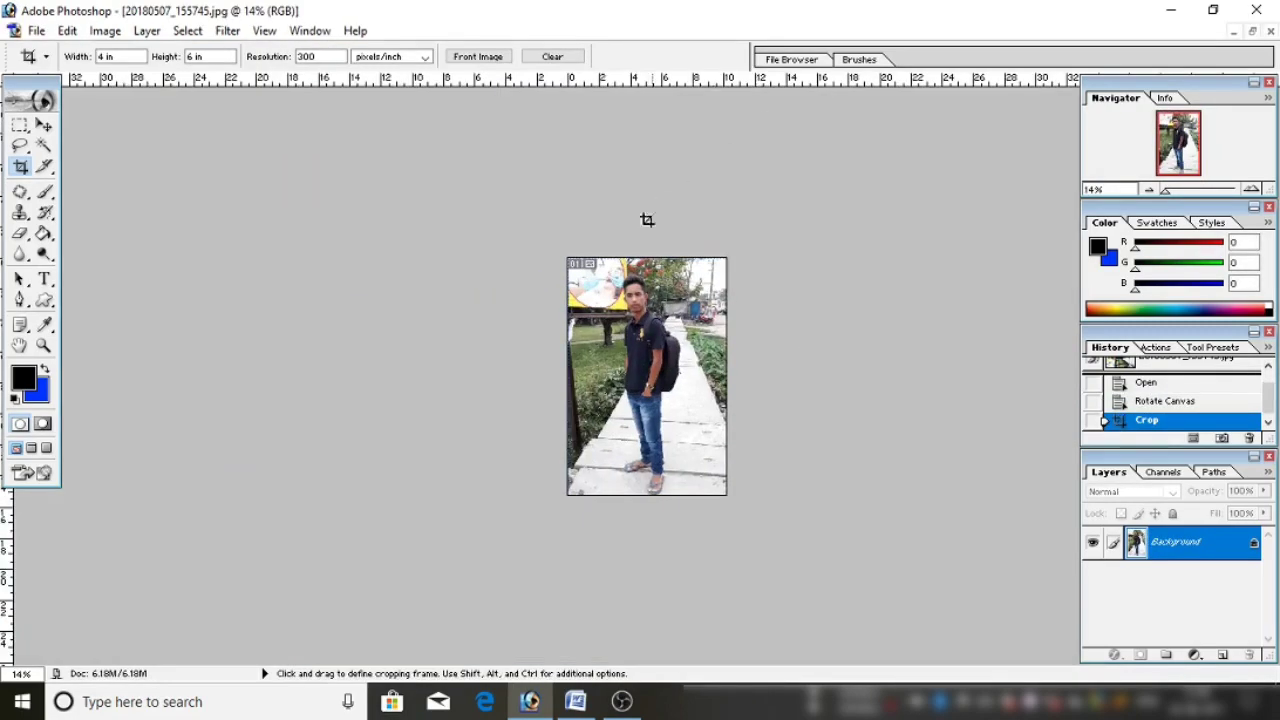
{"action": "key", "text": "ctrl+0"}
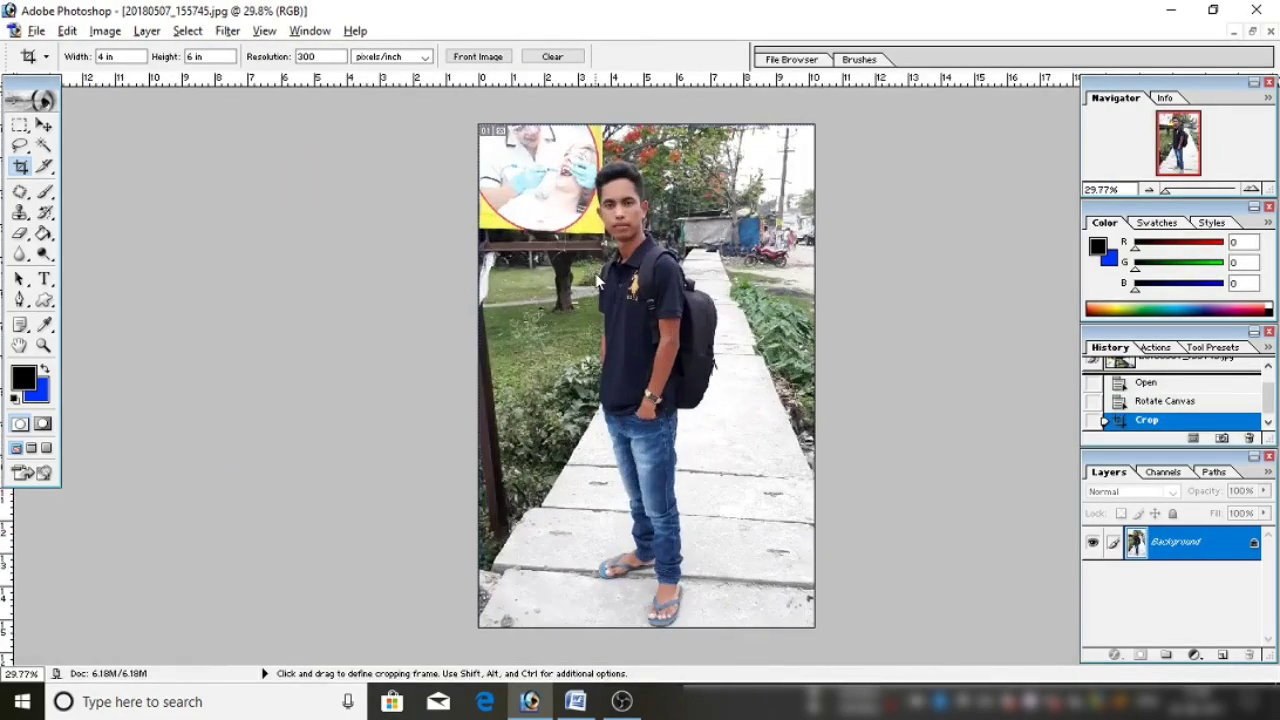
Verify in Image Size that the photo is 4 × 6 in, 1200 × 1800 pixels at 300 ppi
{"action": "left_click", "coordinate": [106, 31]}
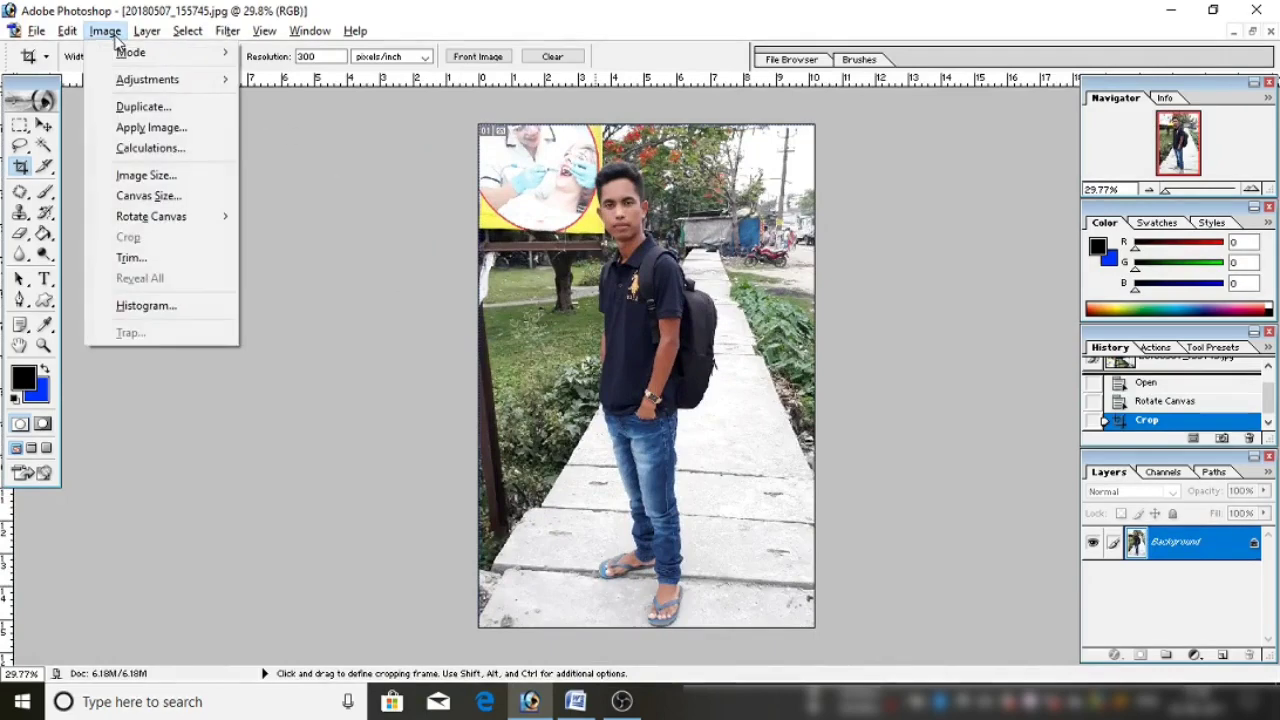
{"action": "left_click", "coordinate": [150, 176]}
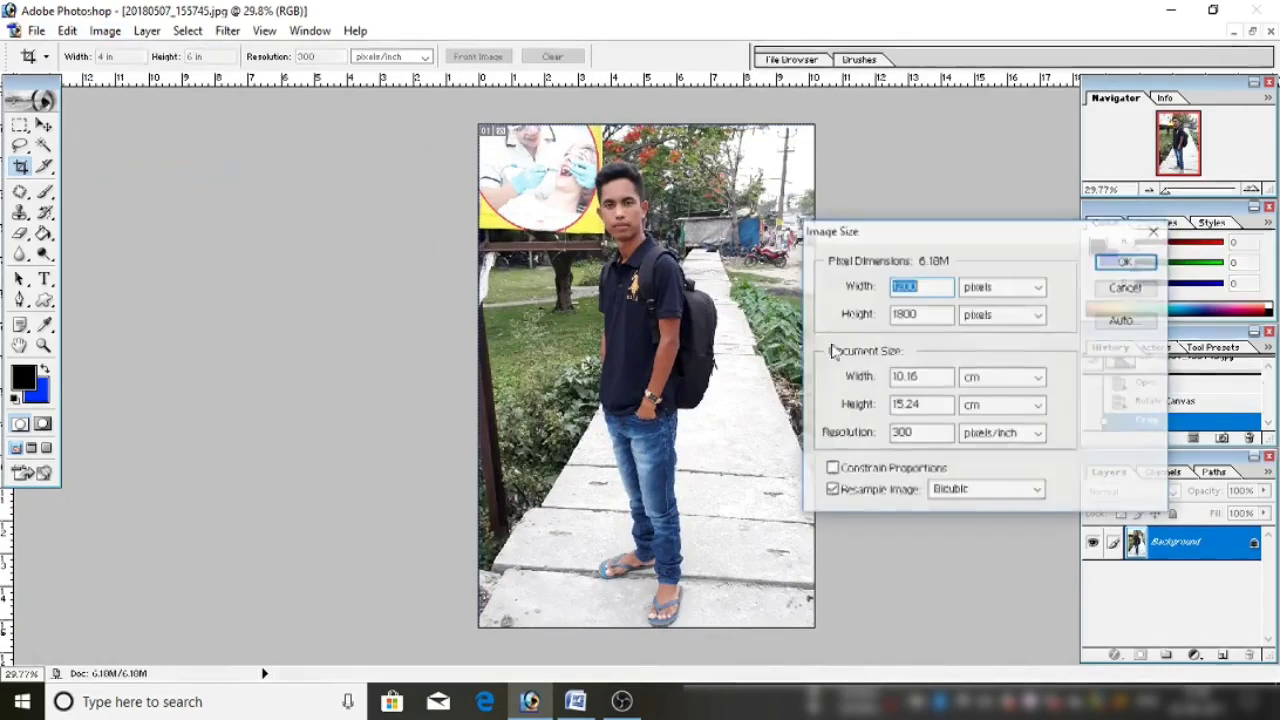
{"action": "left_click", "coordinate": [990, 380]}
{"action": "left_click", "coordinate": [985, 412]}
{"action": "left_click", "coordinate": [990, 405]}
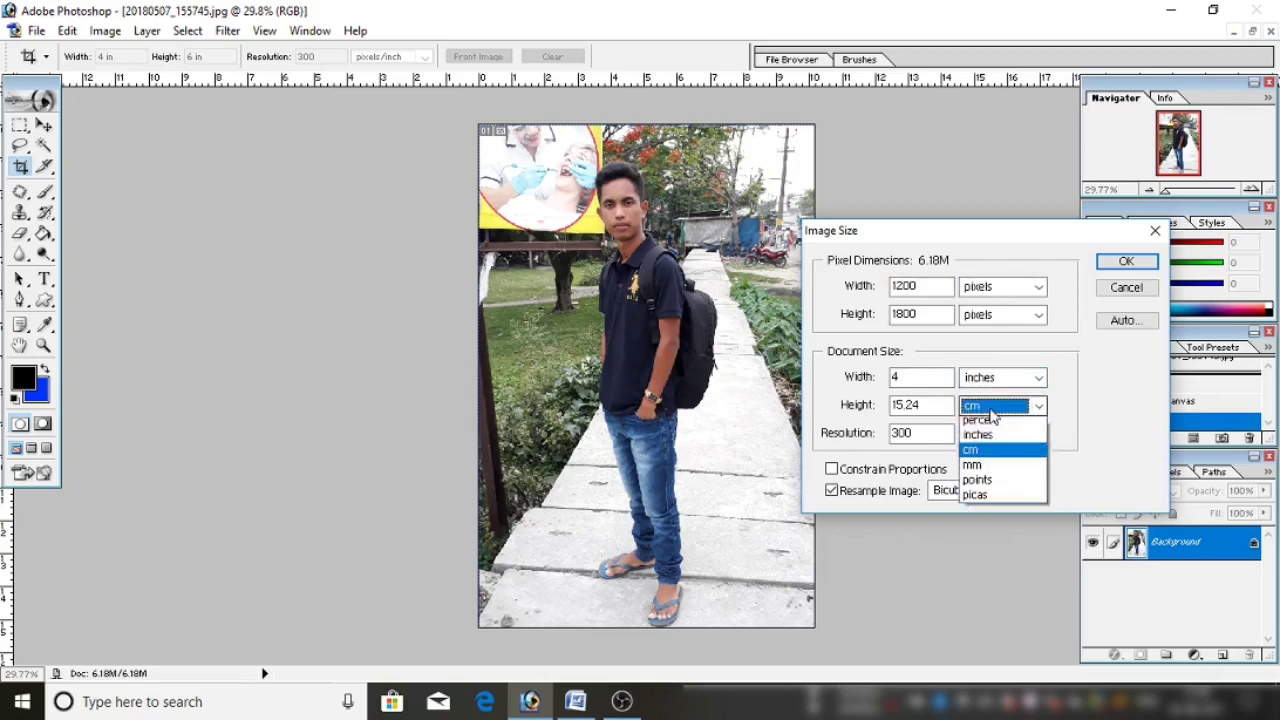
{"action": "left_click", "coordinate": [985, 441]}
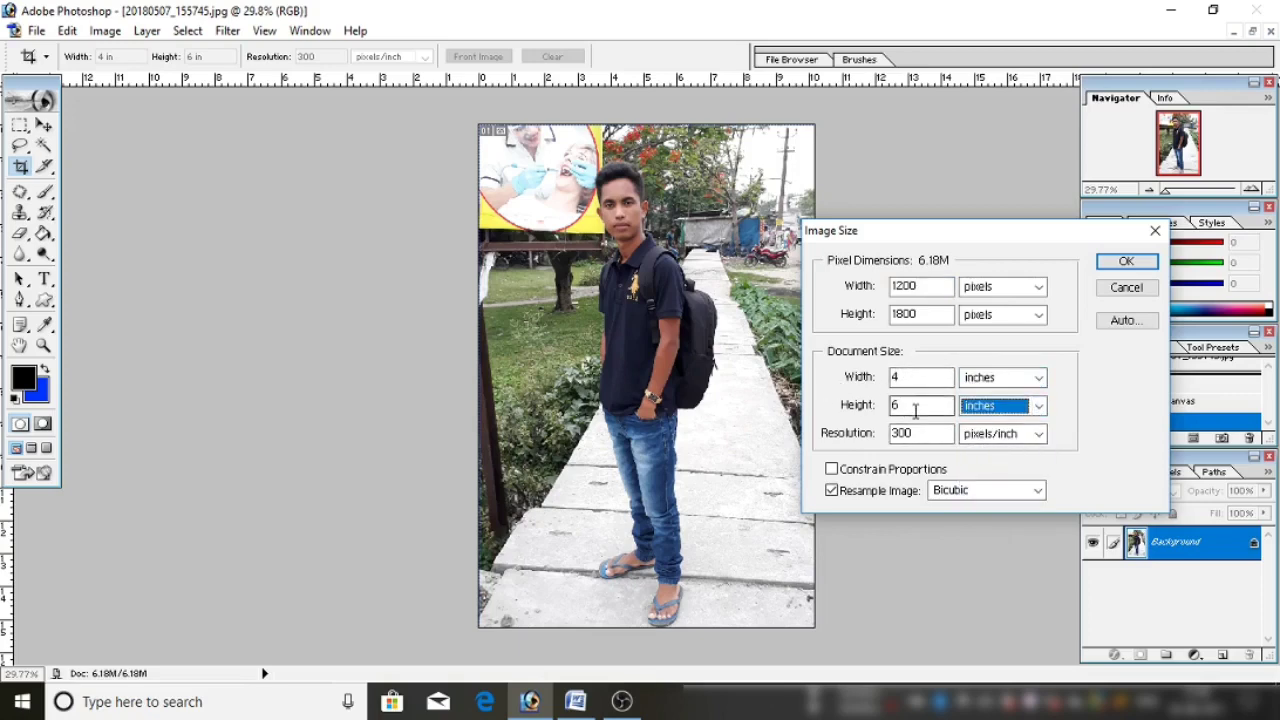
{"action": "left_click", "coordinate": [1110, 262]}
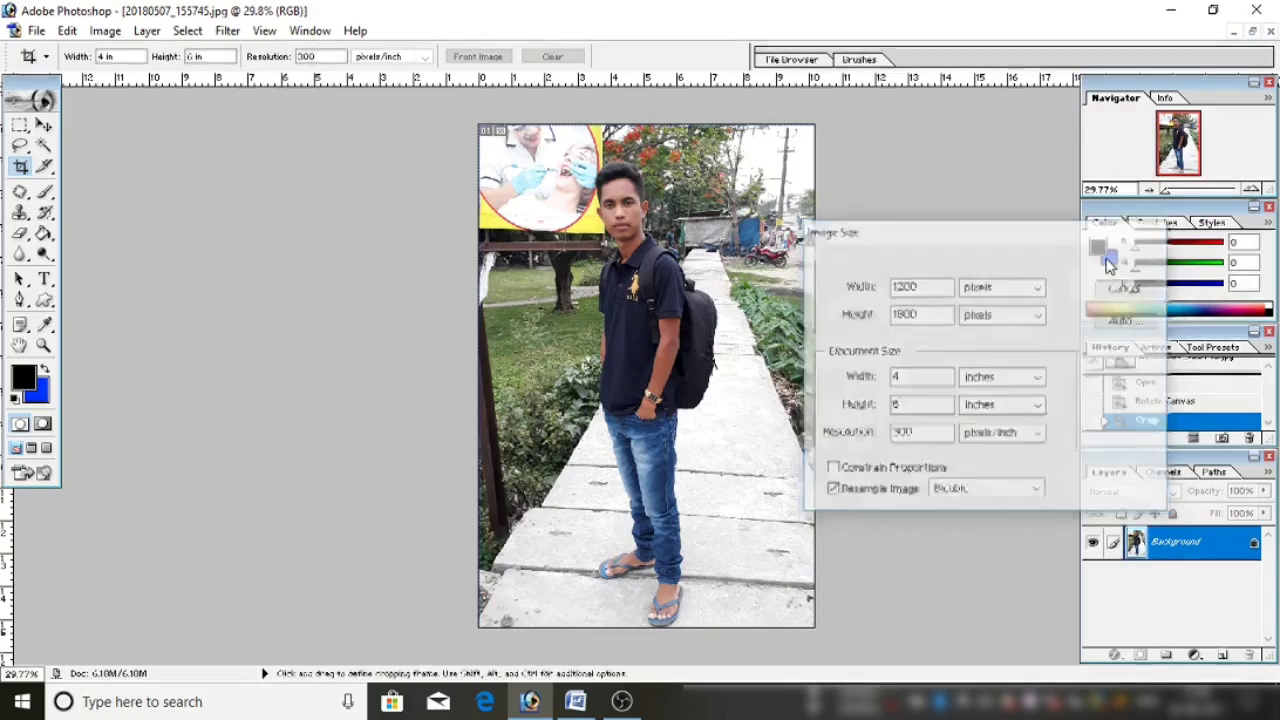
{"action": "left_click", "coordinate": [1252, 31]}
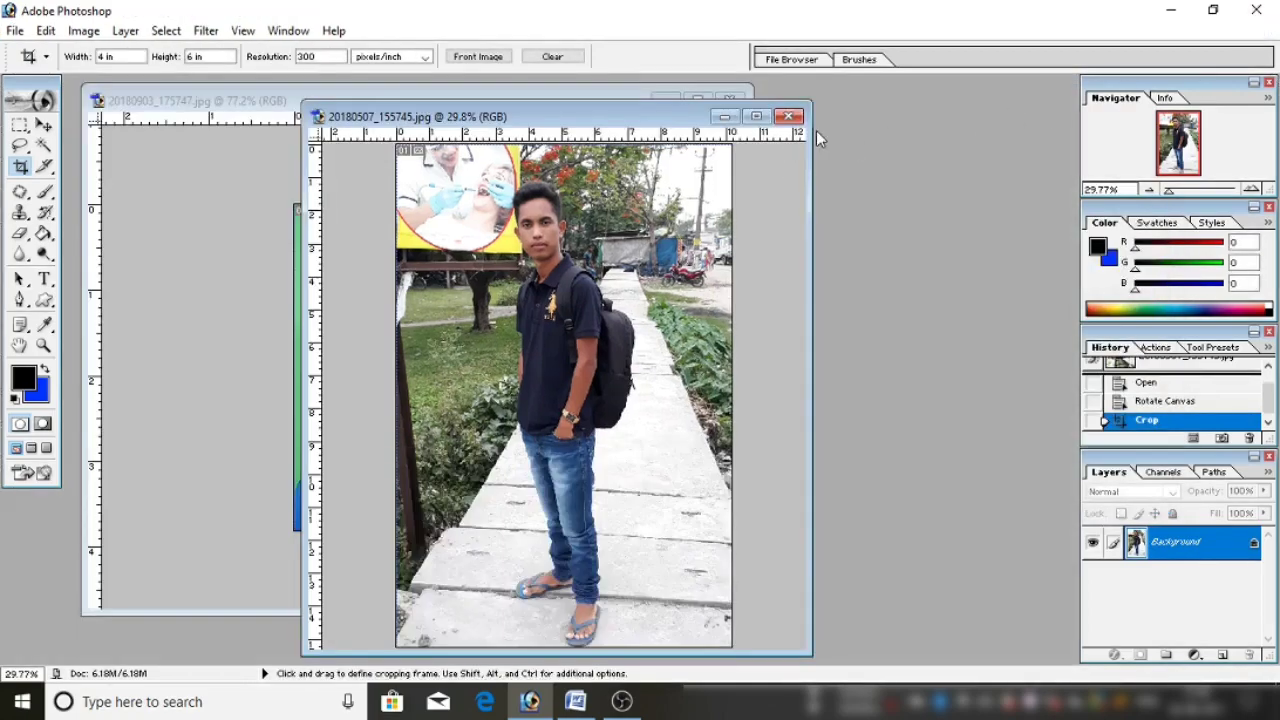
Close the street photo, undo the portrait's resize, and clear the crop width, height and resolution
{"action": "left_click", "coordinate": [789, 116]}
{"action": "left_click", "coordinate": [640, 274]}
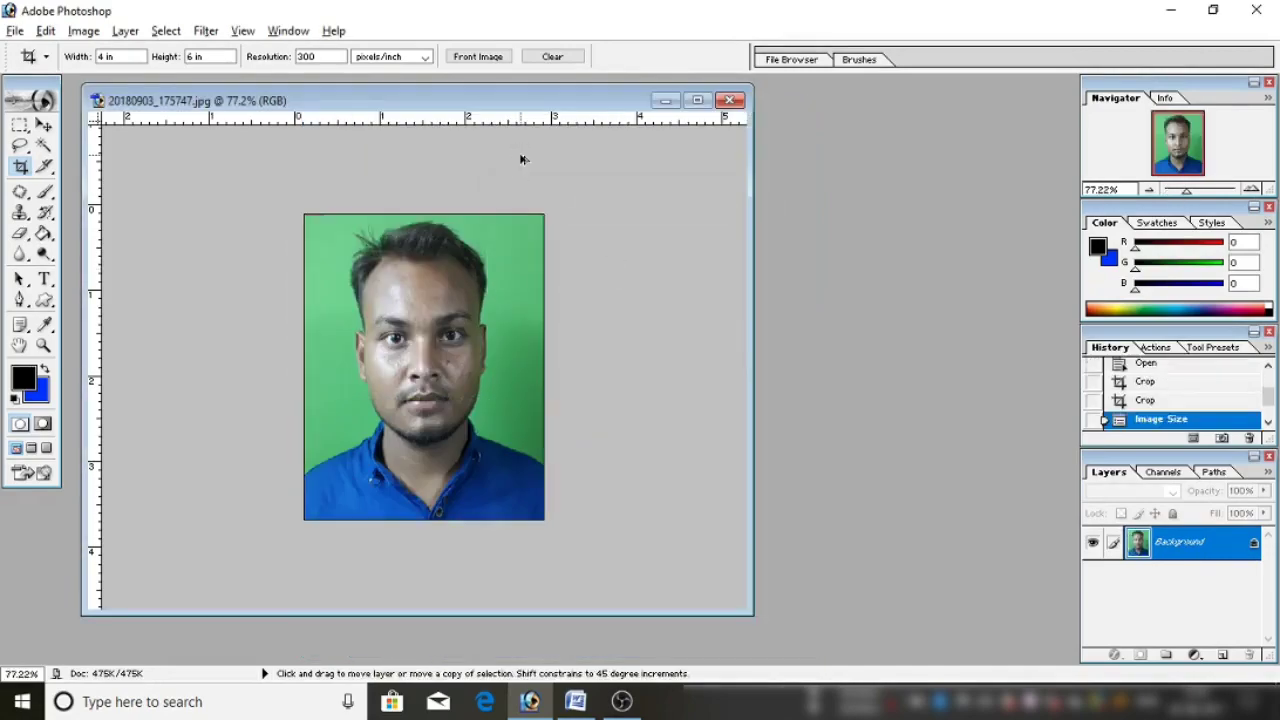
{"action": "key", "text": "ctrl+z"}
{"action": "key", "text": "ctrl+0"}
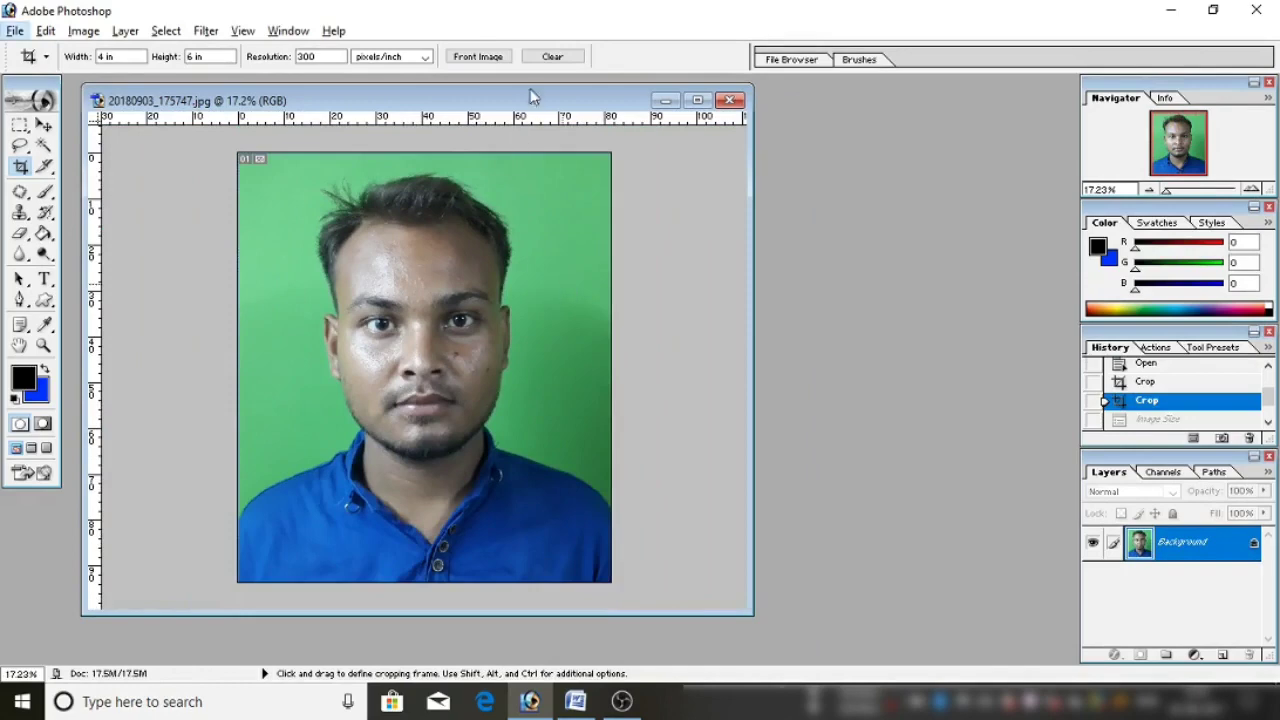
{"action": "left_click", "coordinate": [553, 57]}
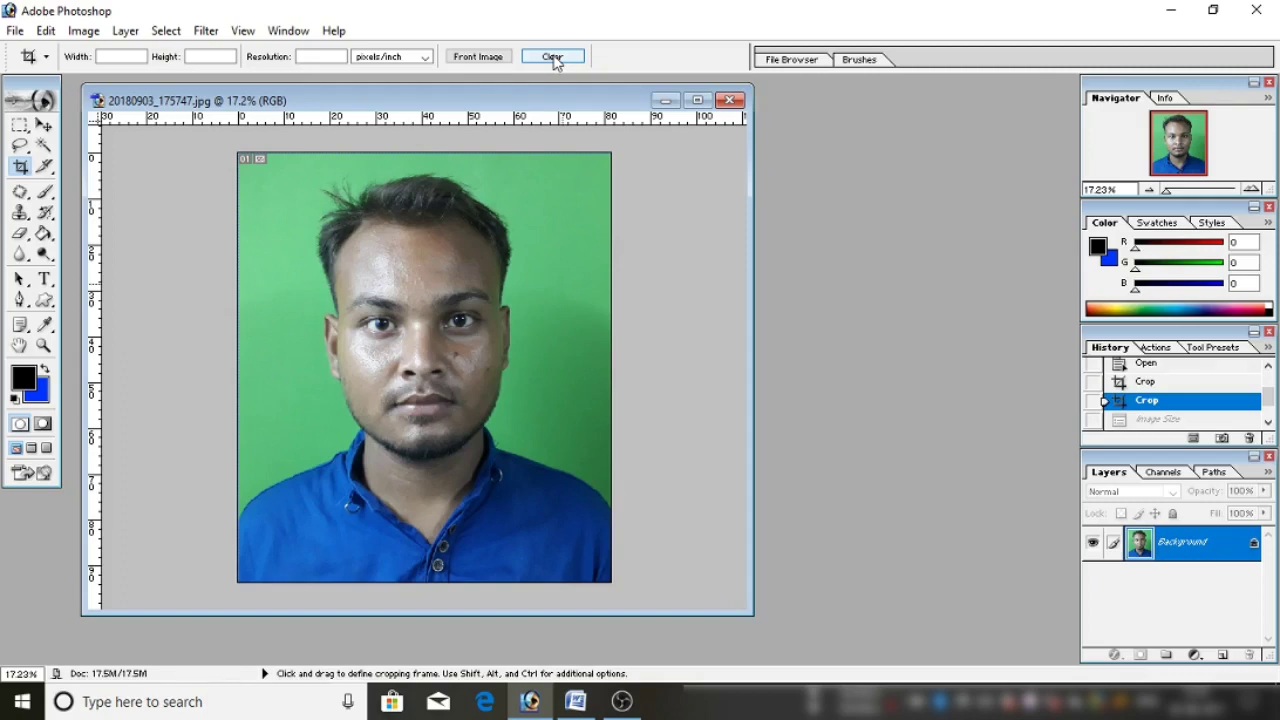
Crop the green-background portrait to 3.5 × 4.5 cm at 300 ppi, stretching the frame to the photo's edges
{"action": "left_click", "coordinate": [133, 57]}
{"action": "type", "text": "4"}
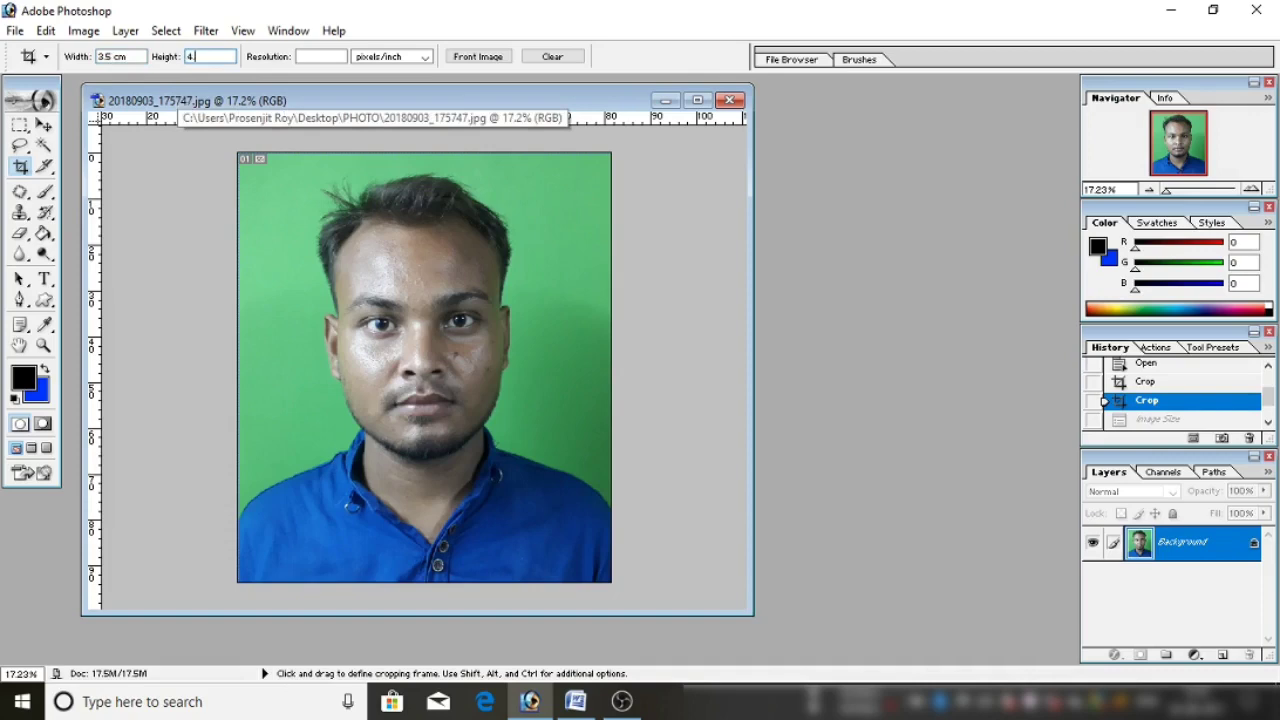
{"action": "type", "text": ".5"}
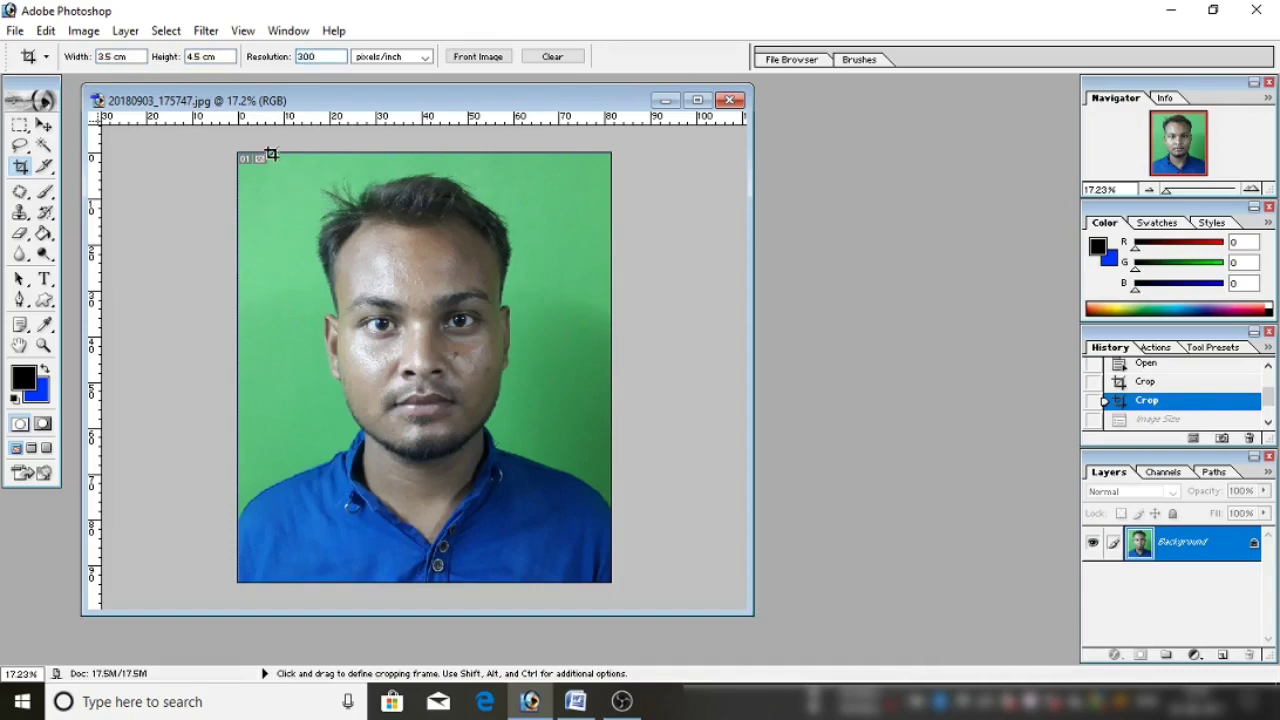
{"action": "left_click_drag", "start_coordinate": [271, 155], "coordinate": [612, 560]}
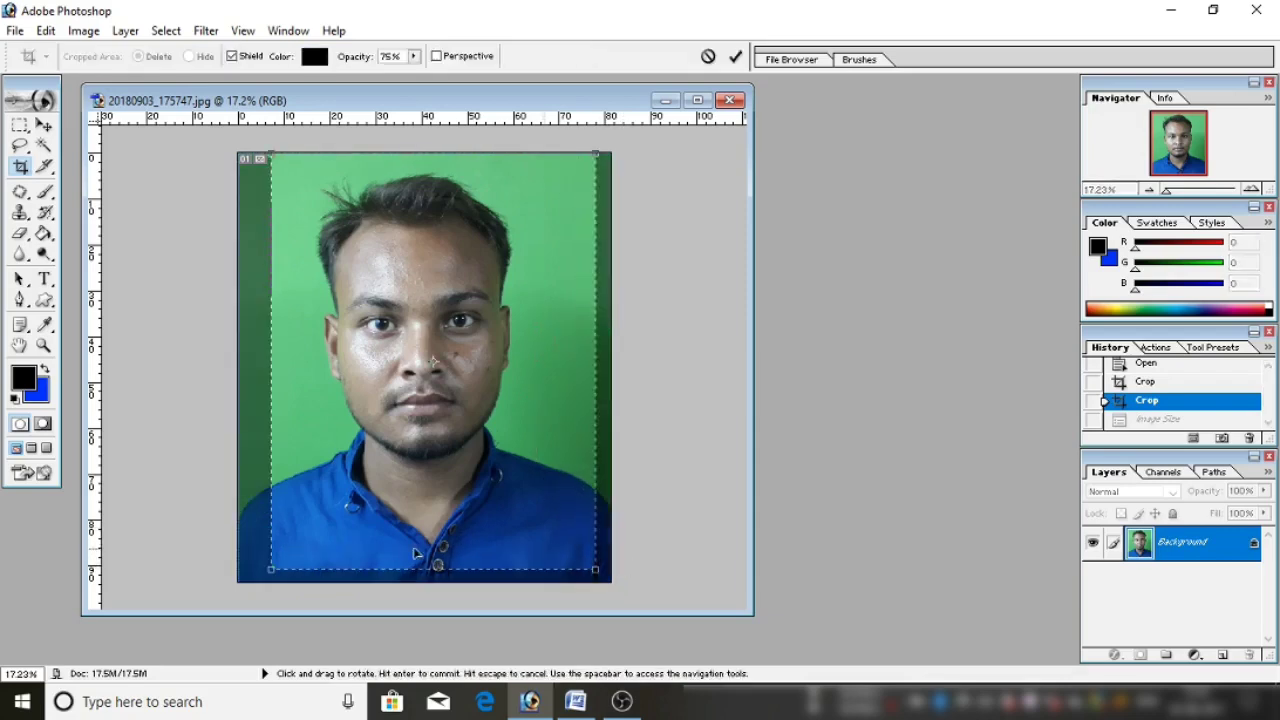
{"action": "left_click_drag", "start_coordinate": [273, 570], "coordinate": [261, 581]}
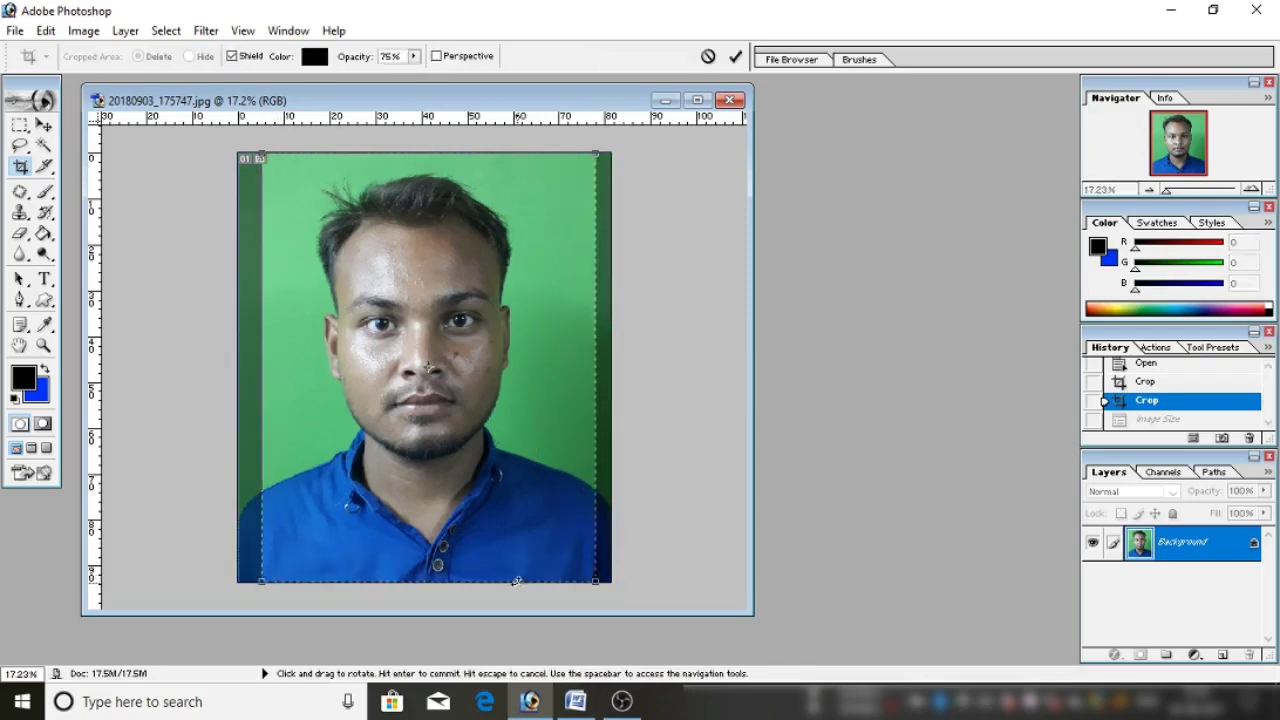
{"action": "left_click", "coordinate": [736, 56]}
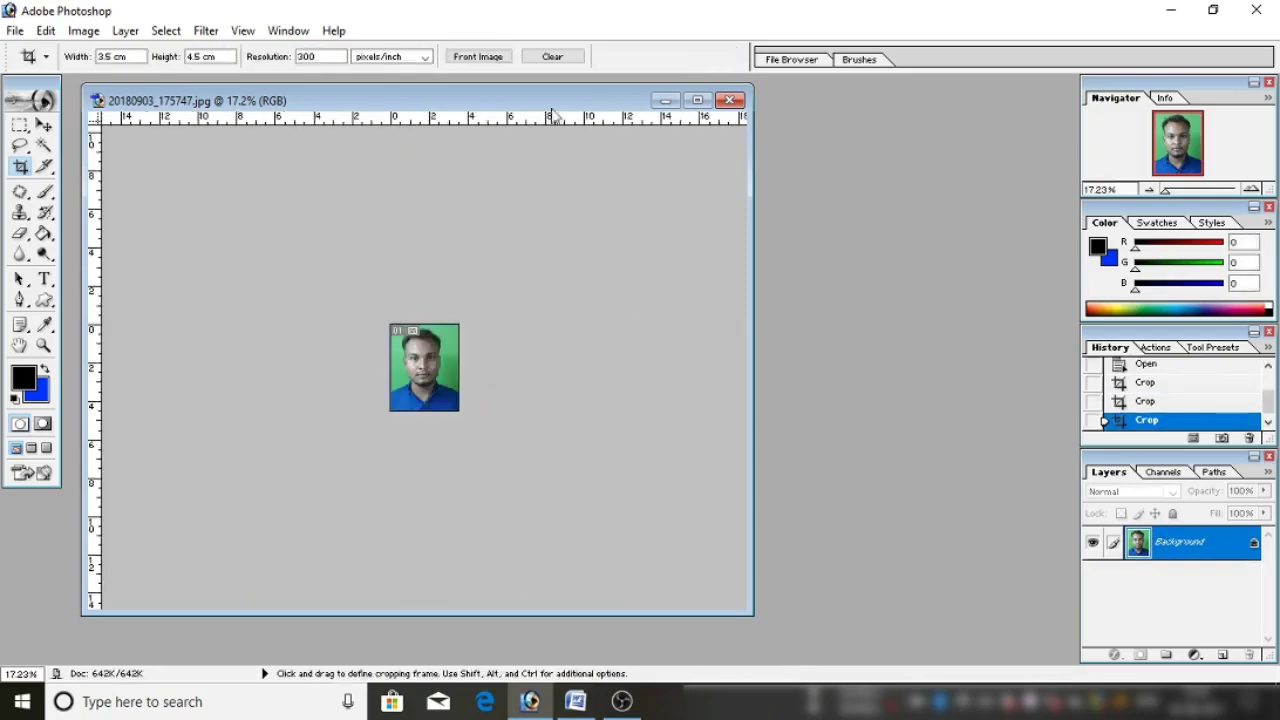
{"action": "key", "text": "ctrl+plus"}
{"action": "key", "text": "ctrl+plus"}
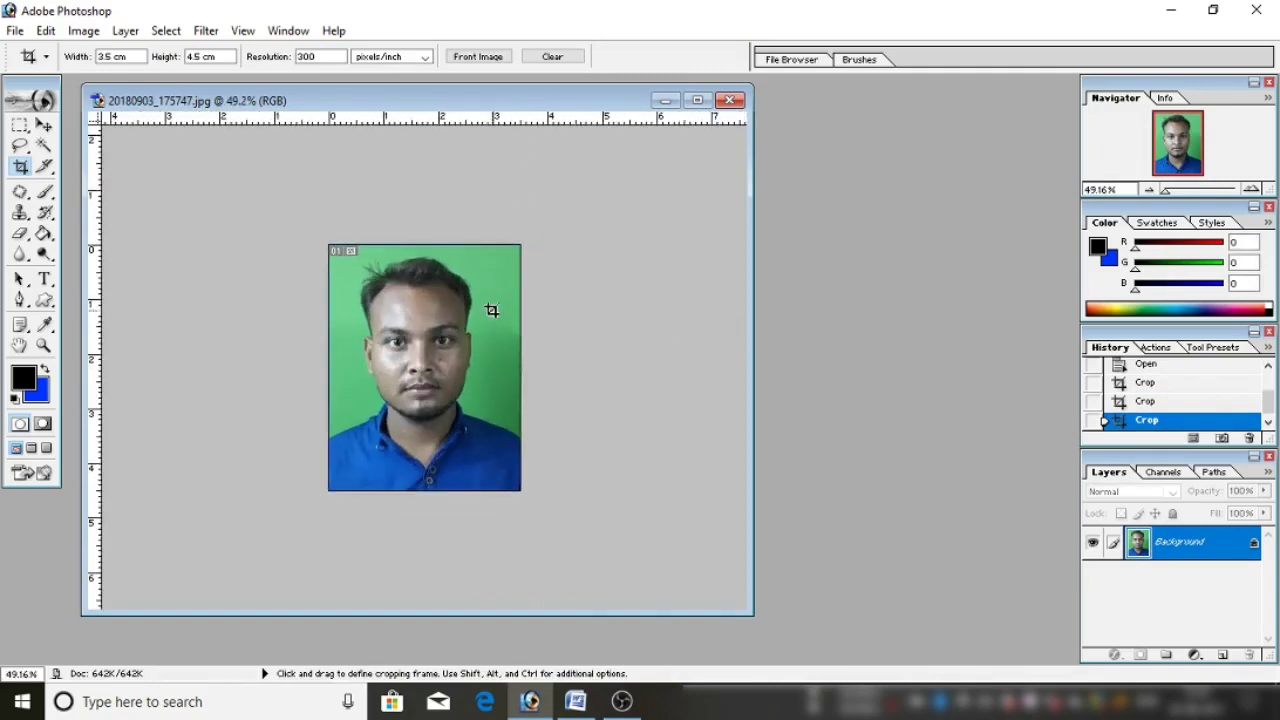
{"action": "right_click", "coordinate": [432, 103]}
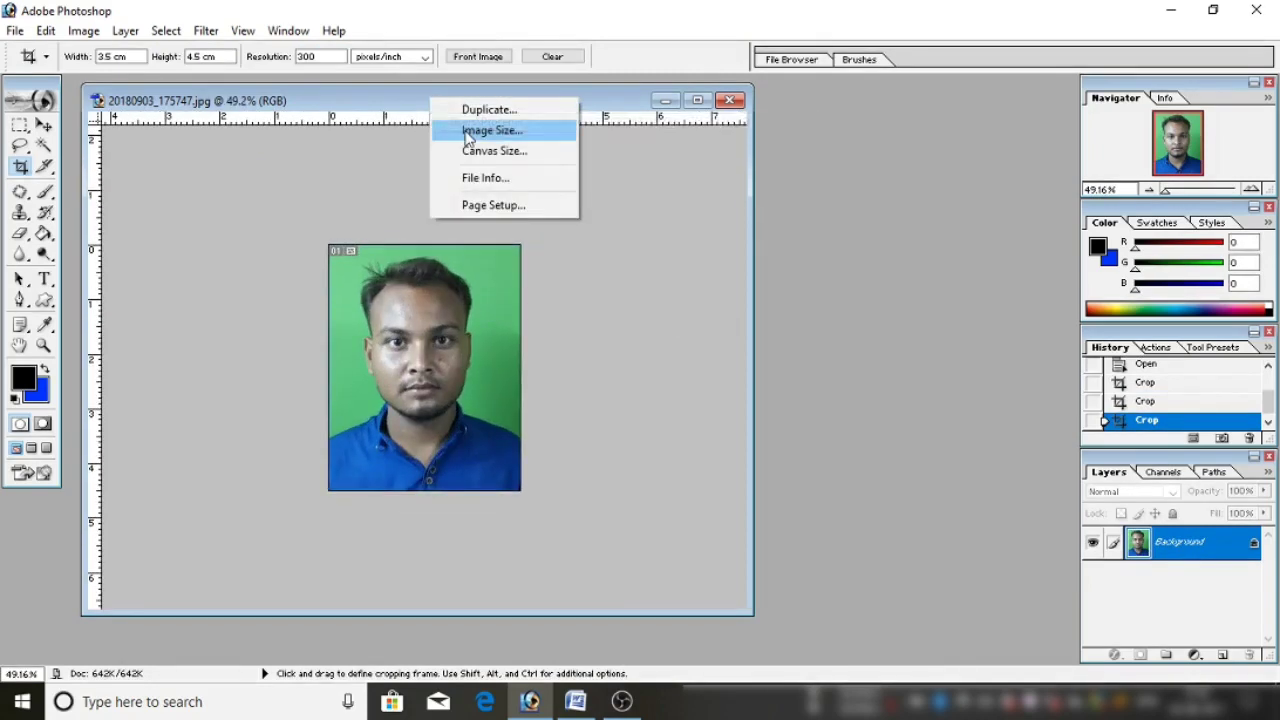
{"action": "left_click", "coordinate": [466, 129]}
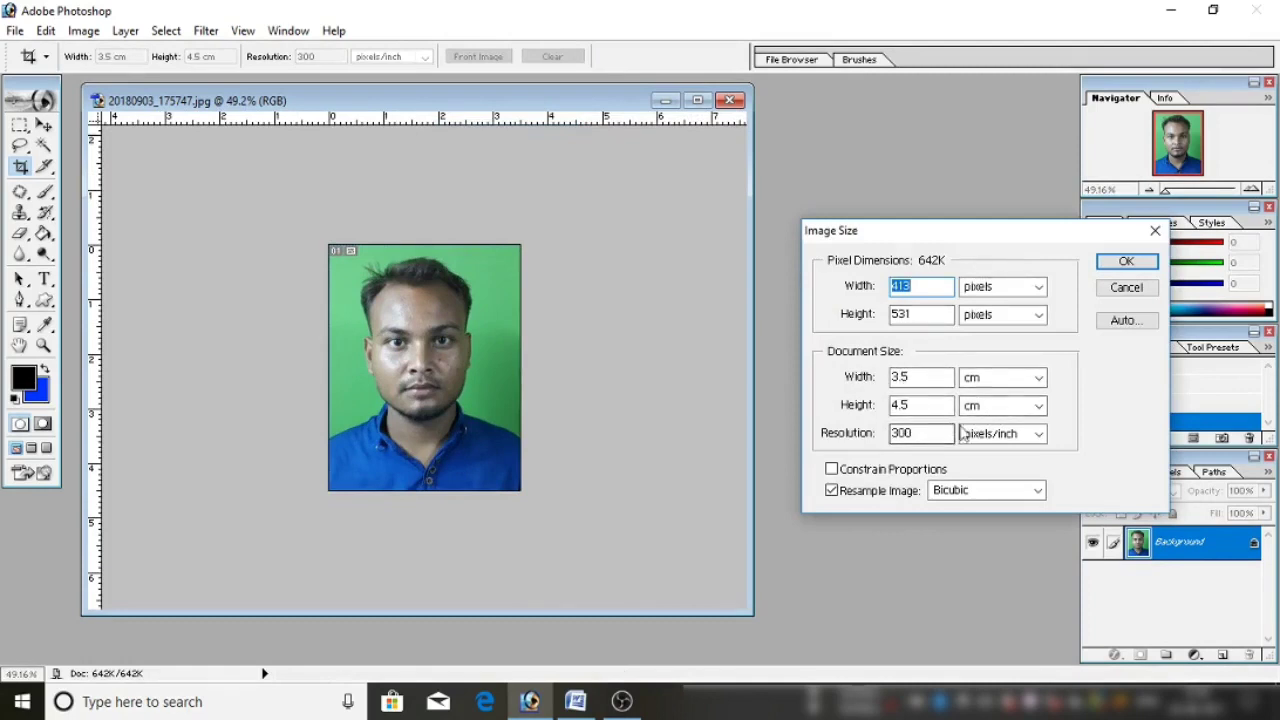
{"action": "left_click", "coordinate": [1126, 262]}
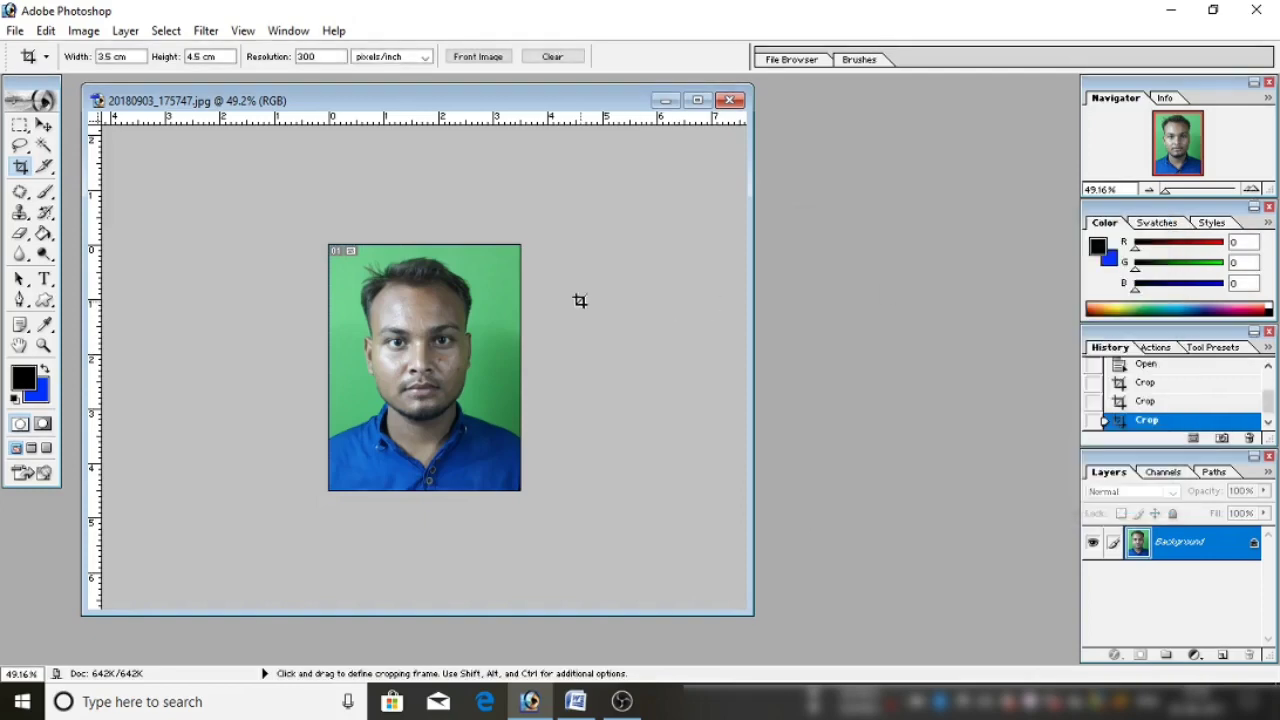